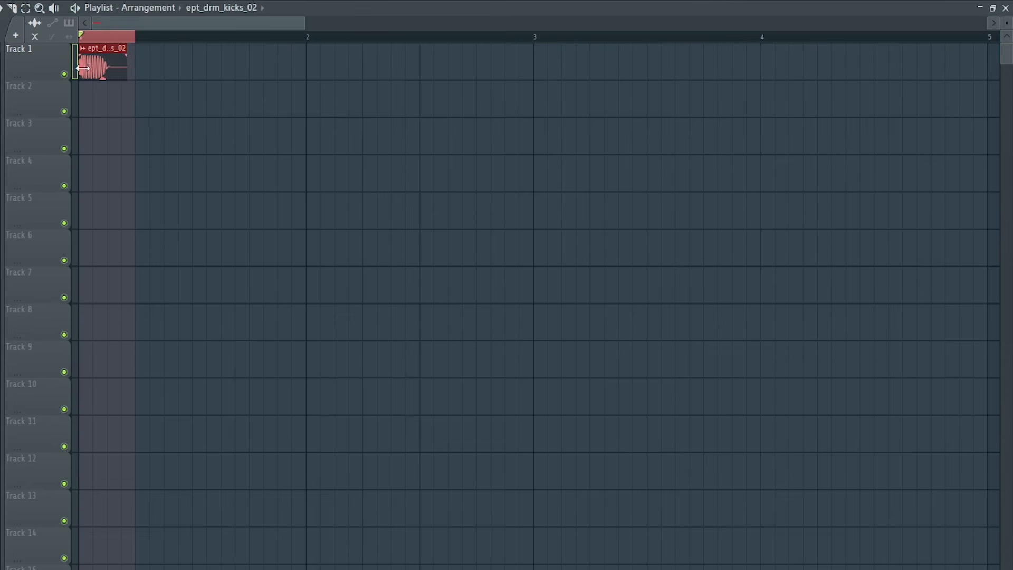
Duplicate the ept_drm_kicks_02 clip on every beat of Track 1 until four bars are filled.
key("ctrl+b")
key("ctrl+b")
key("ctrl+b")
key("ctrl+b")
key("ctrl+b")
key("ctrl+b")
key("ctrl+b")
key("ctrl+b")
key("ctrl+b")
key("ctrl+b")
key("ctrl+b")
key("ctrl+b")
key("ctrl+b")
key("ctrl+b")
key("ctrl+b")
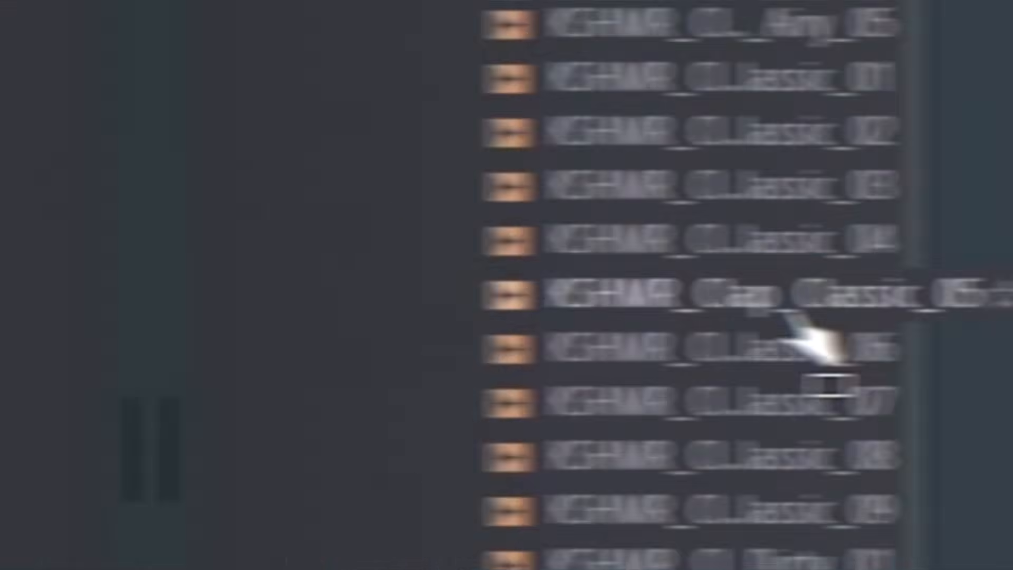
Place KSHMR_Clap_Classic_05 on Track 2 under the second kick at reduced volume, and repeat it on every second kick through bar 4.
left_click_drag(814, 344, 149, 100)
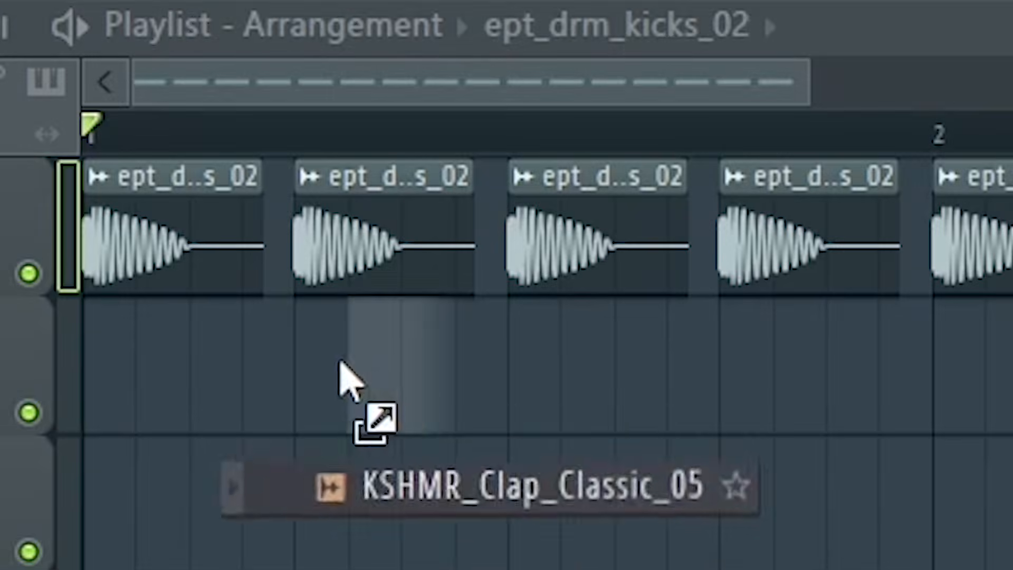
left_click_drag(340, 370, 328, 373)
double_click(328, 374)
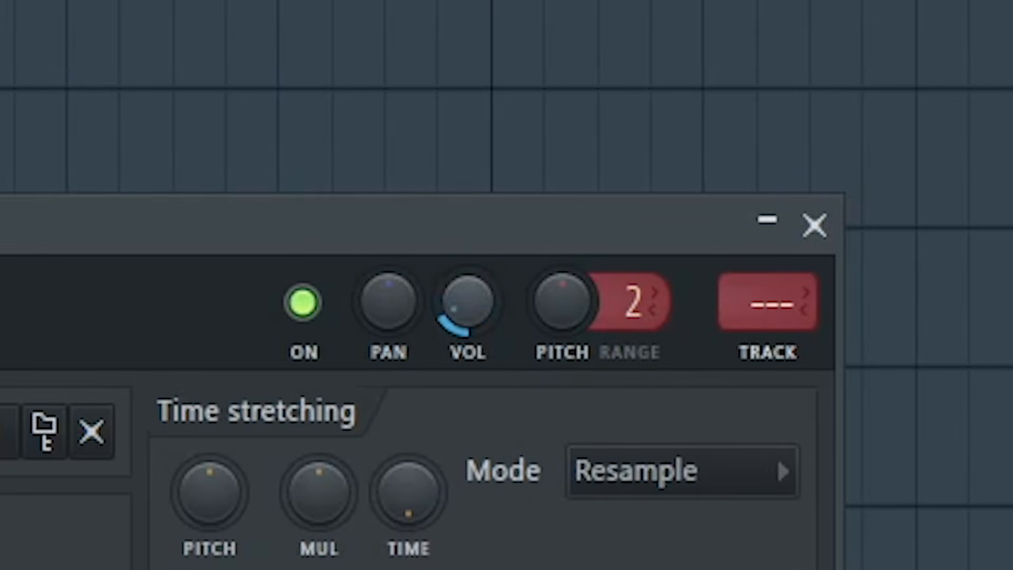
key("Escape")
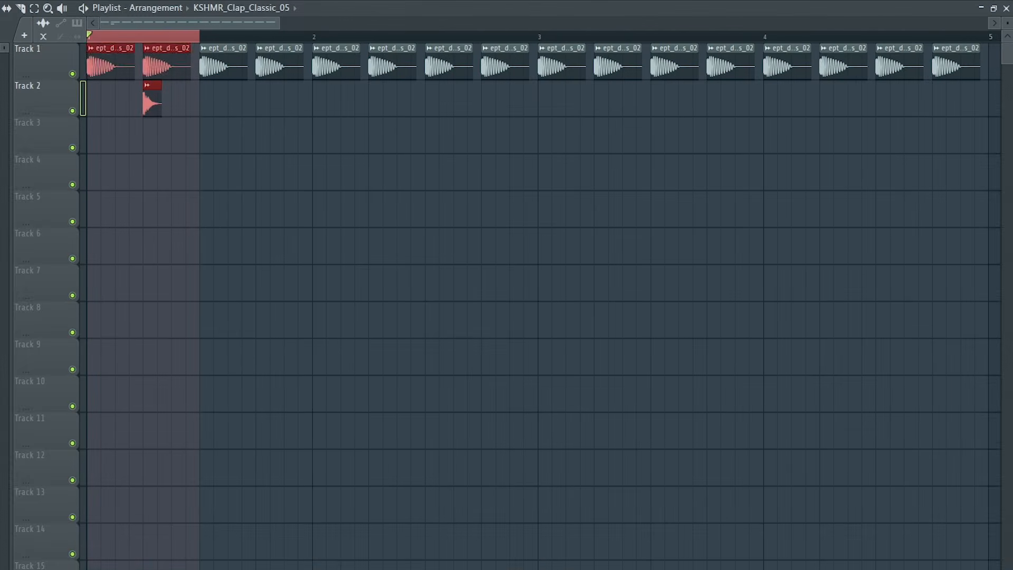
left_click_drag(136, 108, 942, 106)
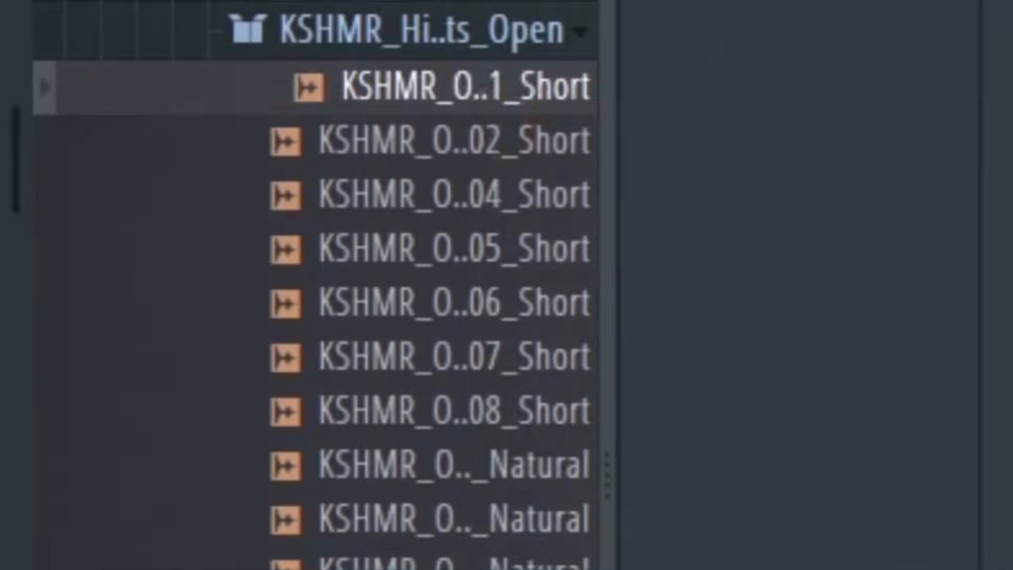
Place KSHMR_Open_Hat_01_Short on Track 3 between the first two kicks and balance its channel volume during playback.
left_click_drag(824, 92, 247, 447)
double_click(246, 447)
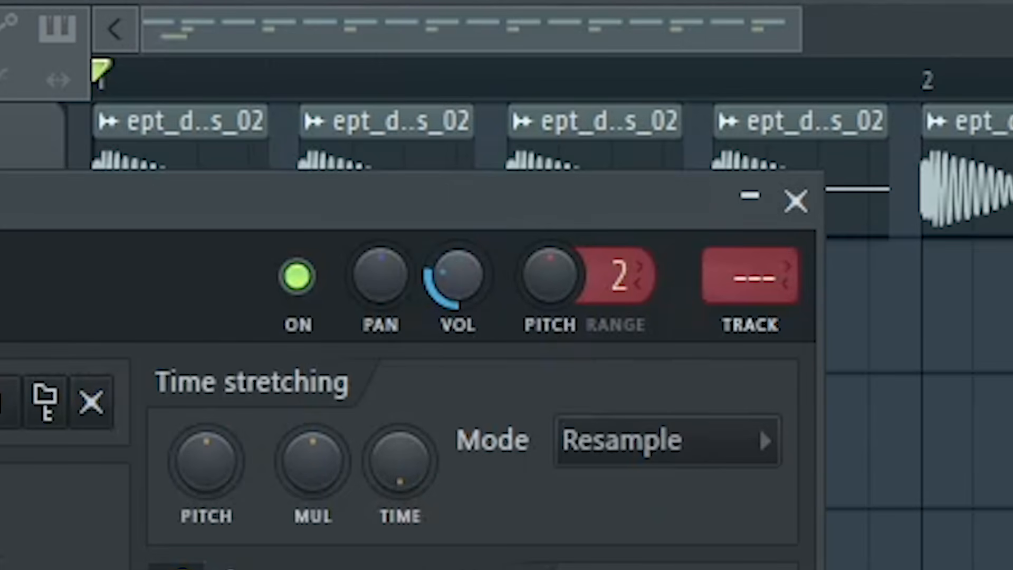
key("space")
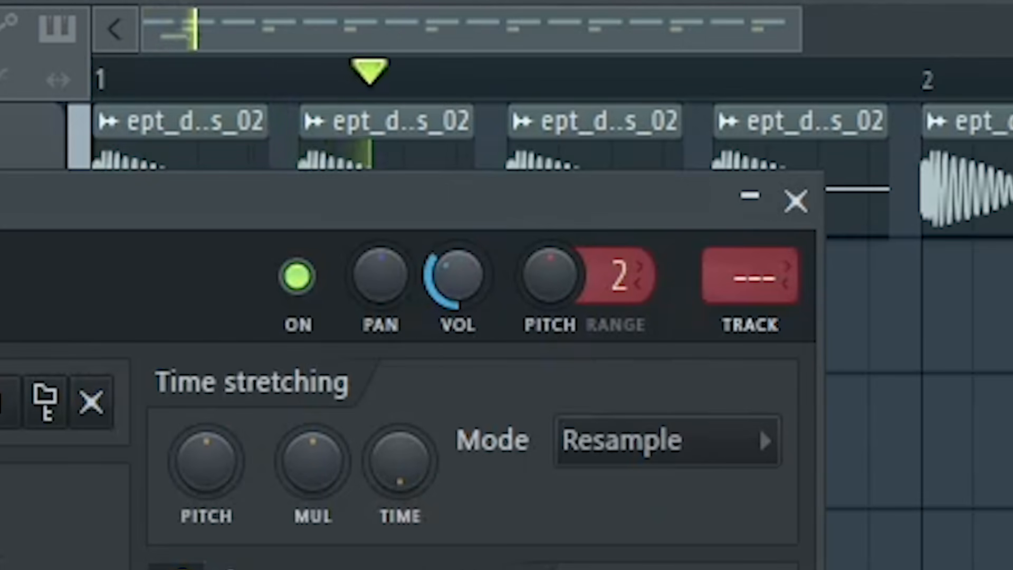
key("space")
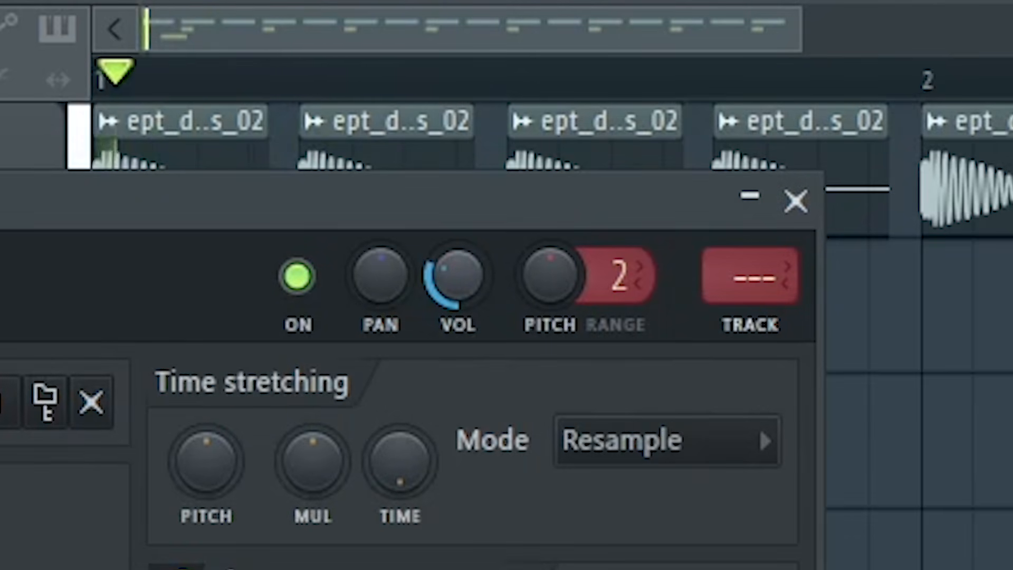
left_click(796, 199)
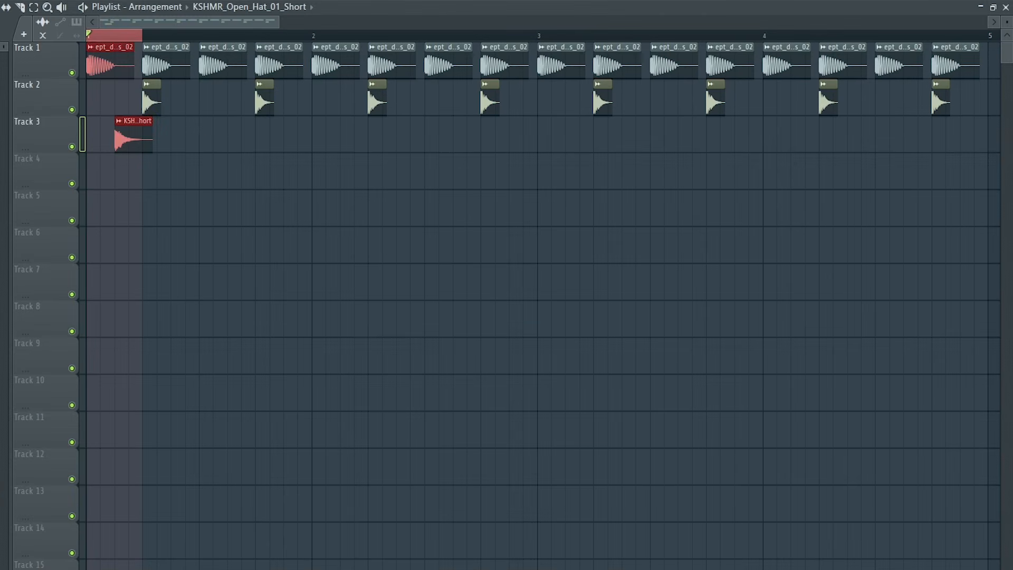
Duplicate the open hat clip on the offbeat of every beat of Track 3 across four bars.
key("ctrl+b")
key("ctrl+b")
key("ctrl+b")
key("ctrl+b")
key("ctrl+b")
key("ctrl+b")
key("ctrl+b")
key("ctrl+b")
key("ctrl+b")
key("ctrl+b")
key("ctrl+b")
key("ctrl+b")
key("ctrl+b")
key("ctrl+b")
key("ctrl+b")
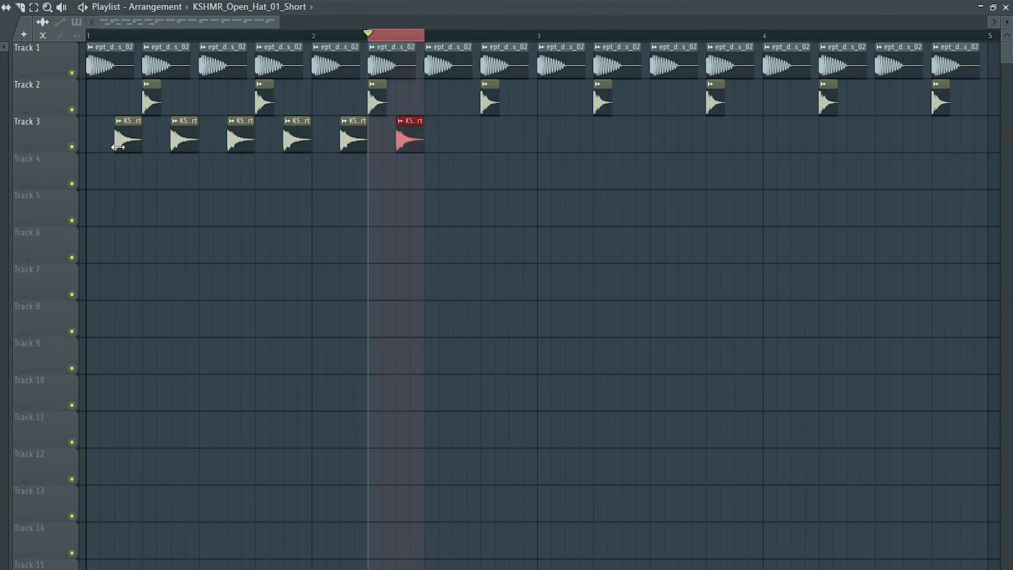
Add the clean closed hi-hat sample to the channel rack, fill all 16 of its steps and balance its volume at a low level.
left_click_drag(645, 306, 298, 448)
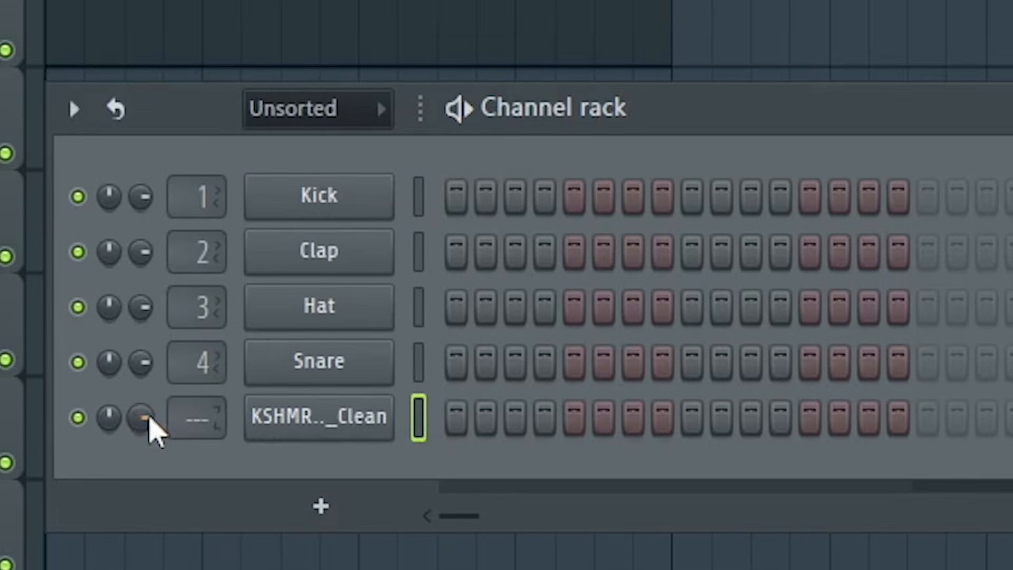
left_click_drag(455, 425, 905, 430)
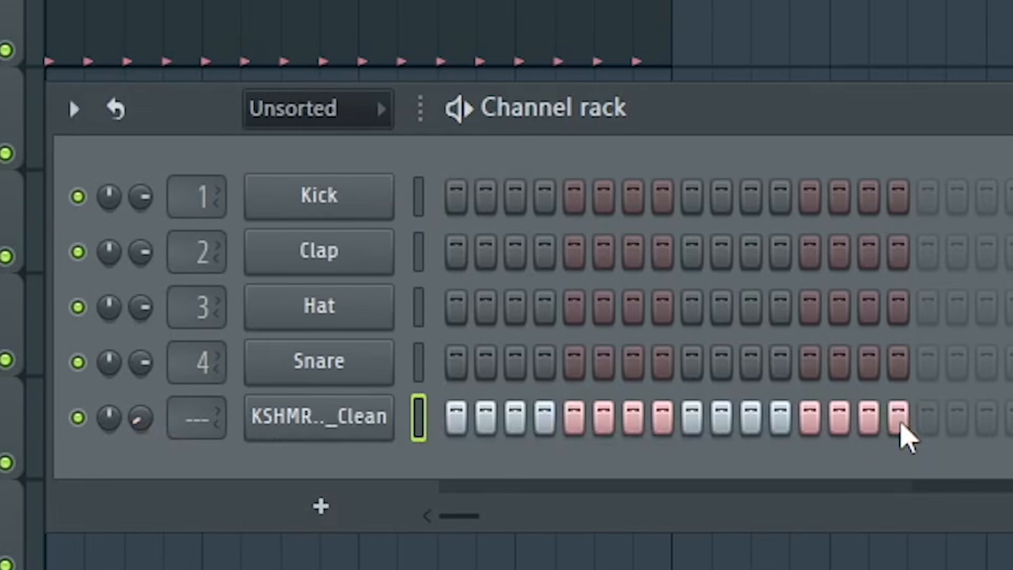
key("space")
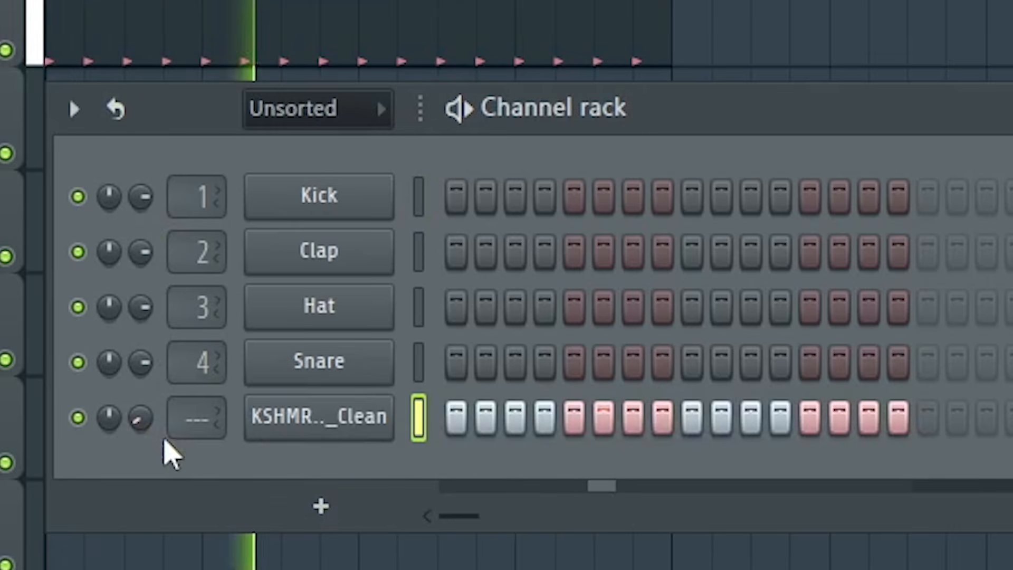
left_click_drag(140, 418, 140, 425)
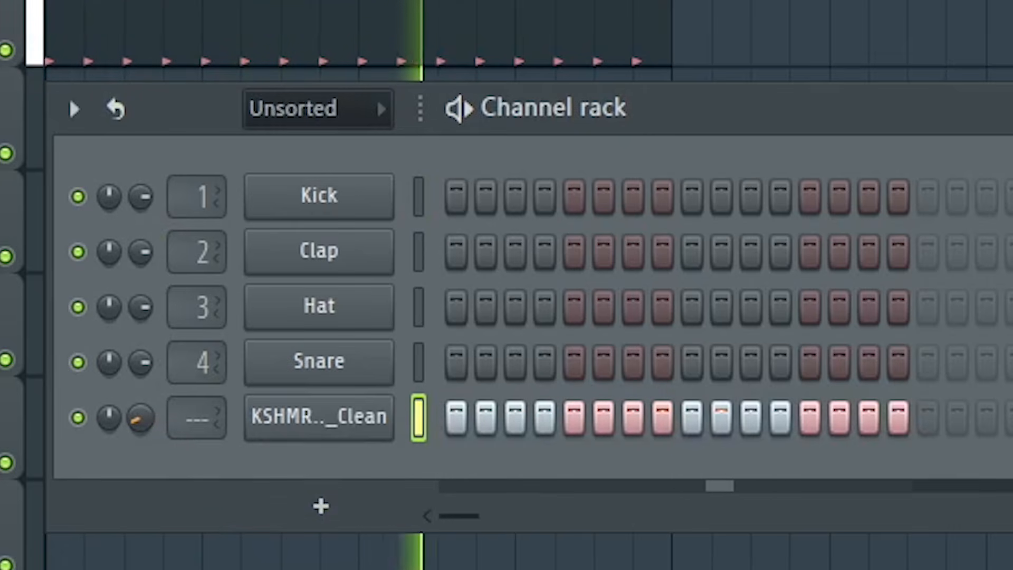
Place the KSHMR_Crash_07 sample in the playlist and open its channel settings.
left_click_drag(550, 333, 94, 217)
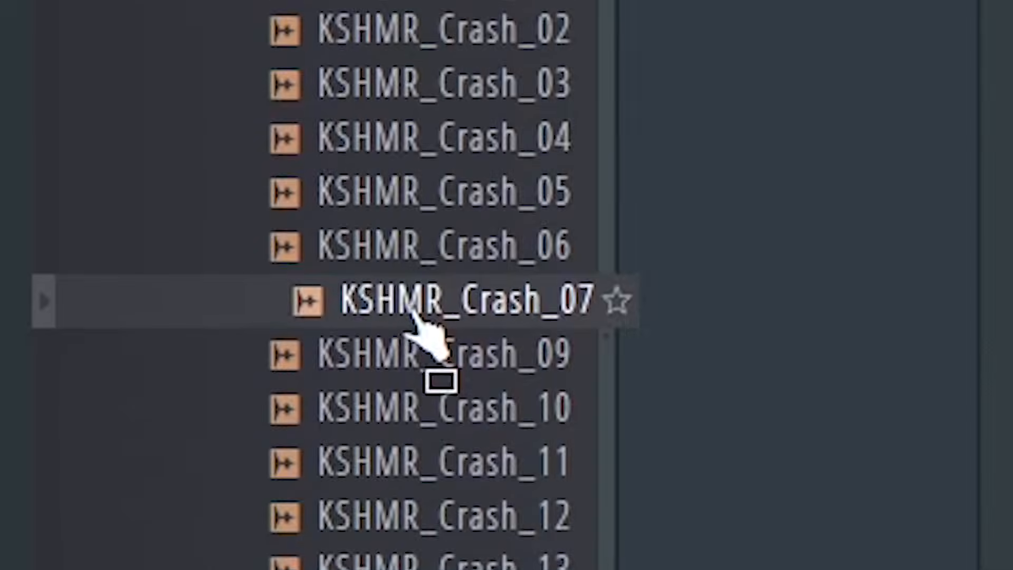
double_click(94, 217)
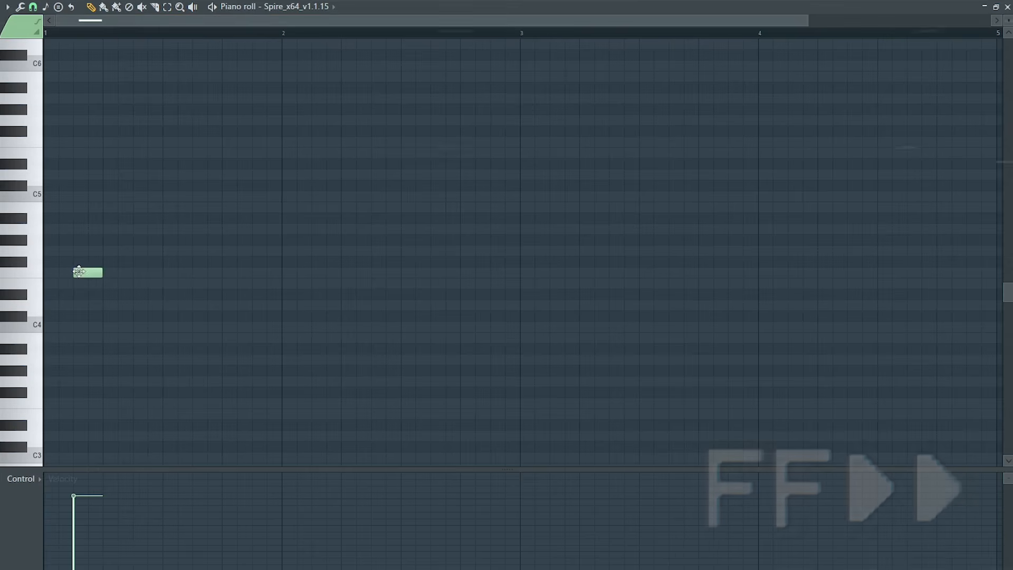
Enter three consecutive sixteenth G4 notes on the last three steps of the first beat in the Spire piano roll.
left_click_drag(82, 271, 70, 250)
left_click(77, 250)
left_click(89, 250)
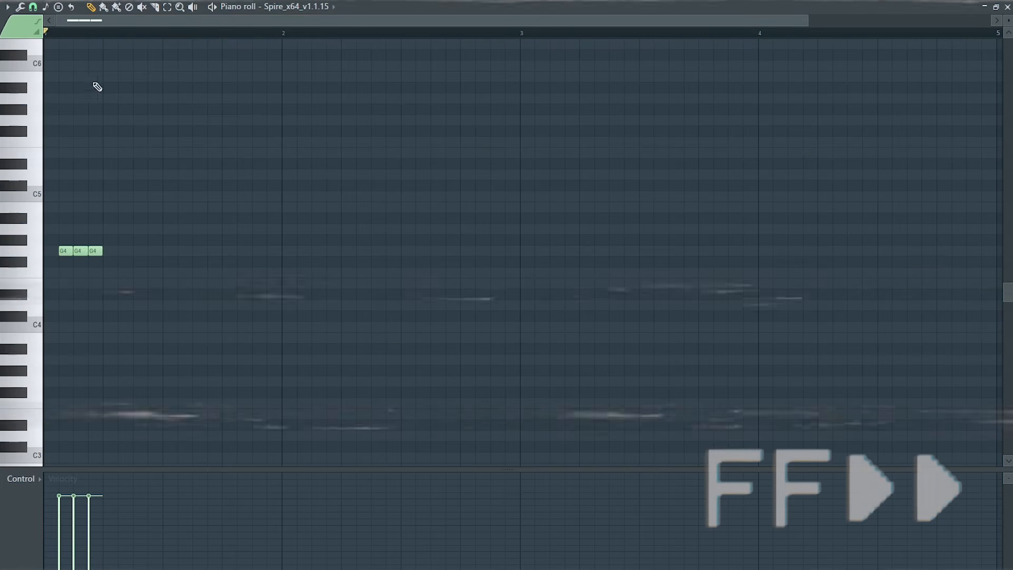
Repeat the three-note G4 group on every beat through bar 2 and transpose the copy starting bar 3 to A#4.
left_click_drag(47, 33, 103, 33)
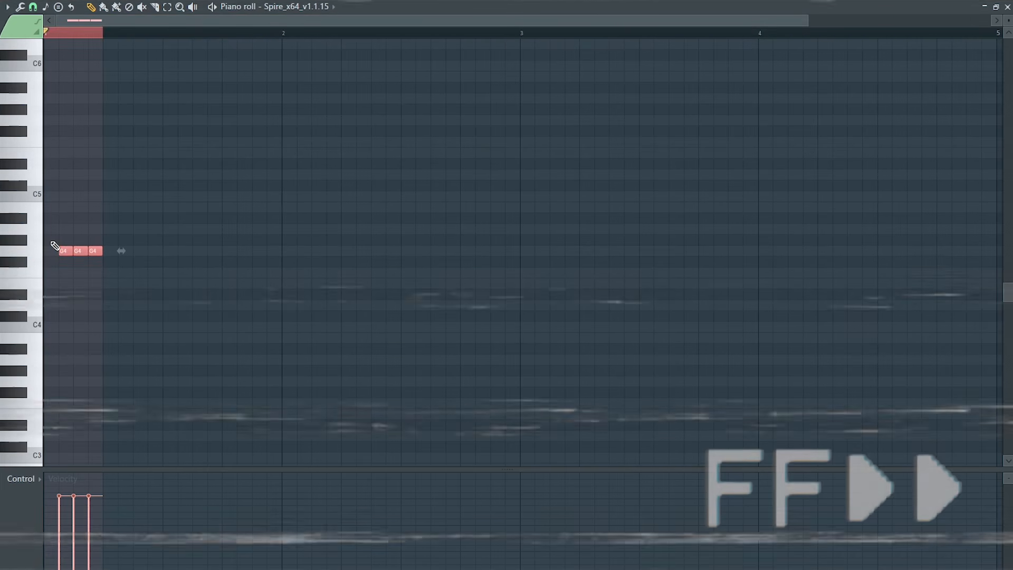
key("ctrl+b")
key("ctrl+b")
key("ctrl+b")
key("ctrl+b")
key("ctrl+b")
key("ctrl+b")
key("ctrl+b")
key("ctrl+b")
key("shift+Up")
key("shift+Up")
key("shift+Up")
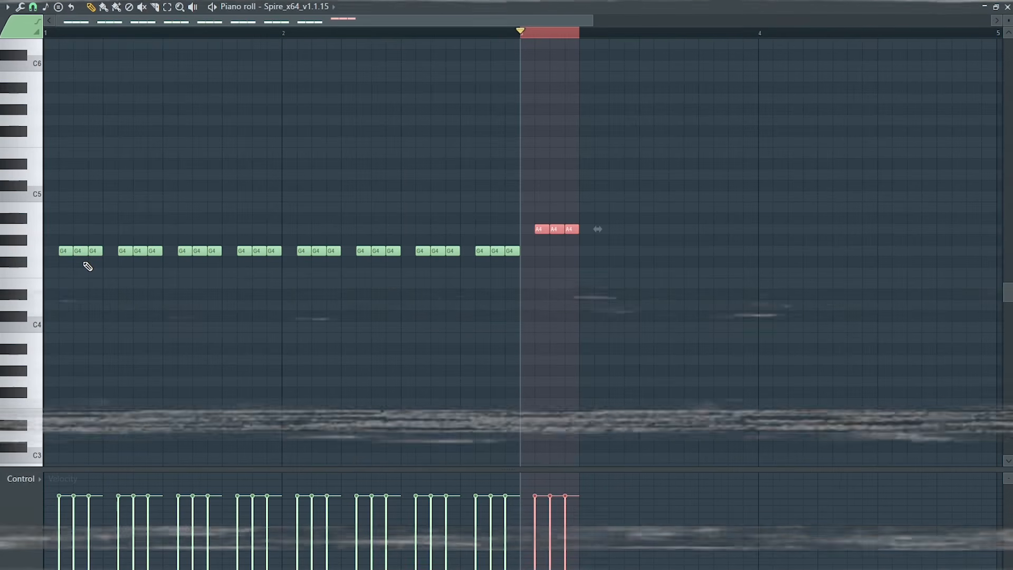
Repeat the A#4 group through bar 3 and fill every beat of bar 4 with the group lowered to A4.
key("ctrl+b")
key("ctrl+b")
key("ctrl+b")
key("ctrl+b")
key("shift+Down")
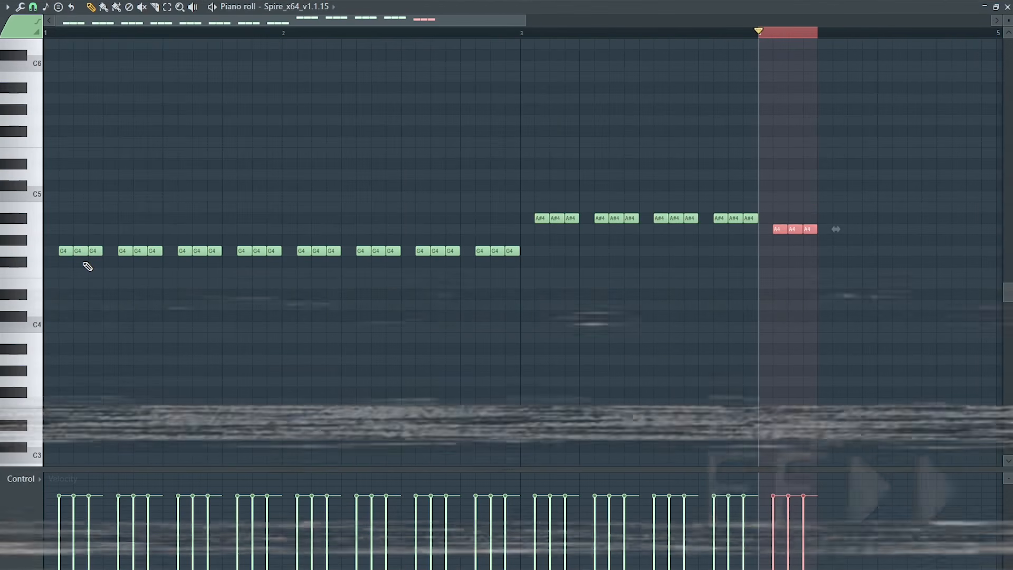
key("ctrl+b")
key("ctrl+b")
key("ctrl+b")
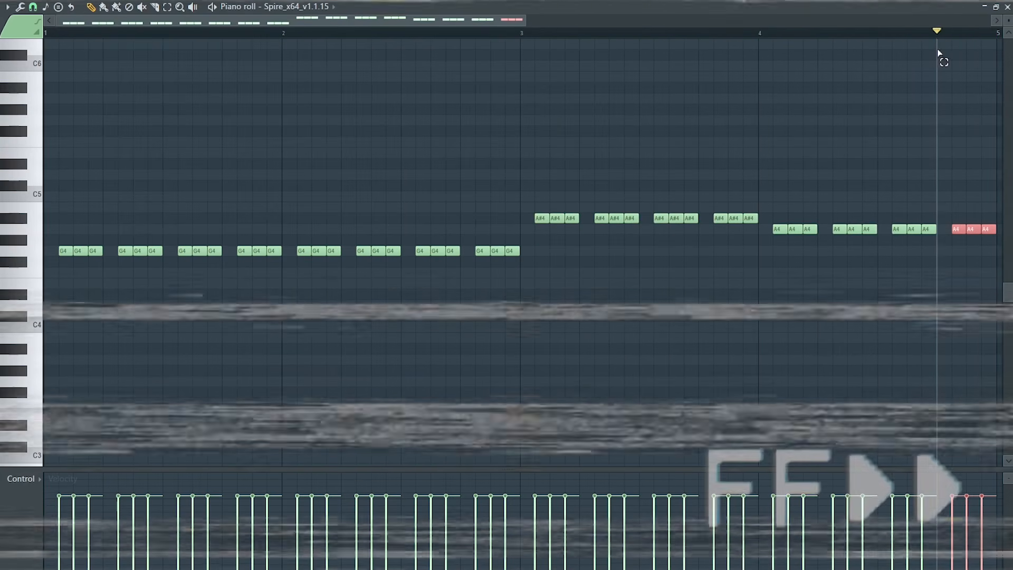
left_click(586, 378)
key("space")
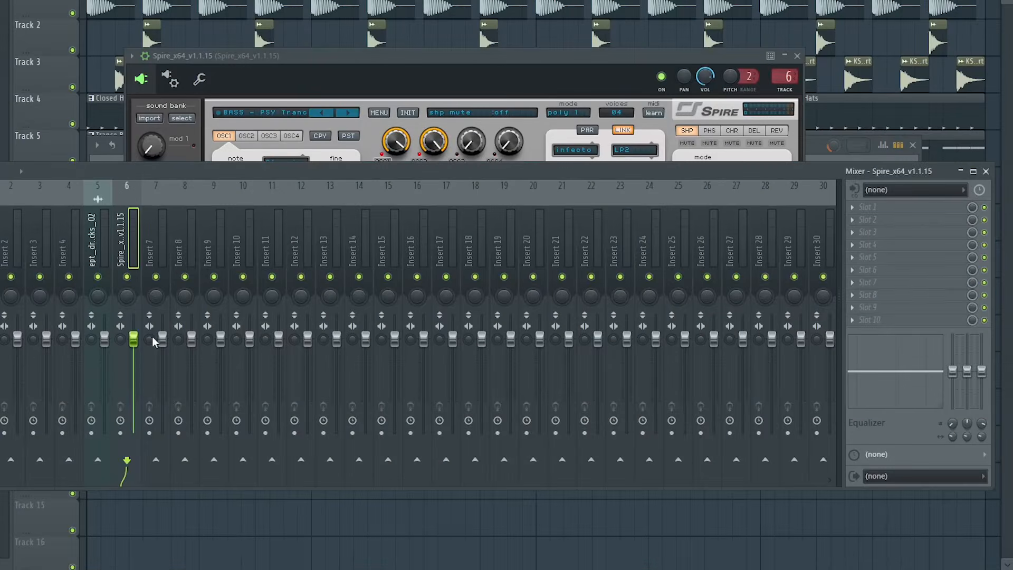
Rename mixer insert 25 as Sidechain and colour it purple.
right_click(687, 231)
left_click(721, 457)
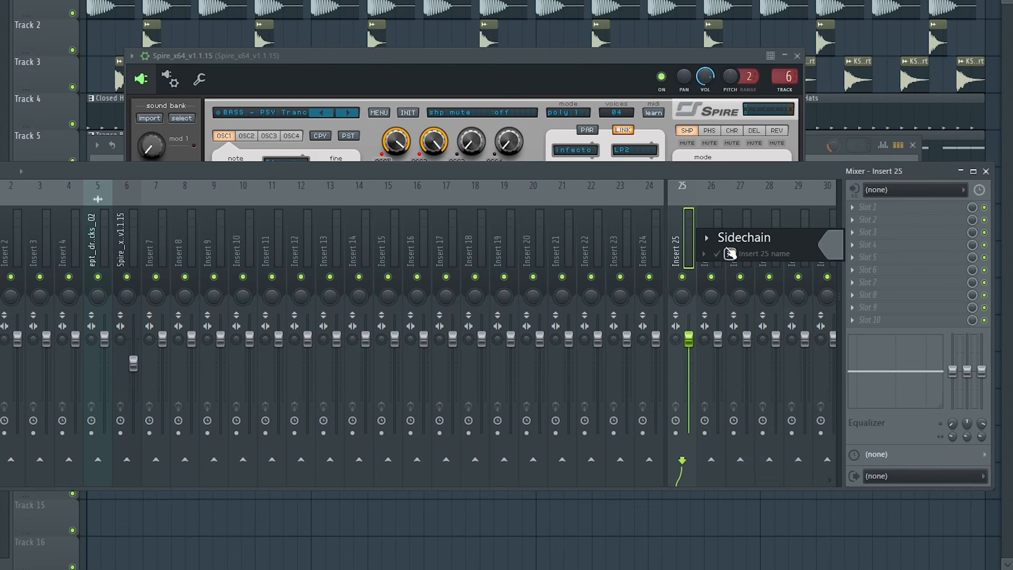
left_click(731, 254)
left_click(959, 445)
left_click(997, 556)
key("Return")
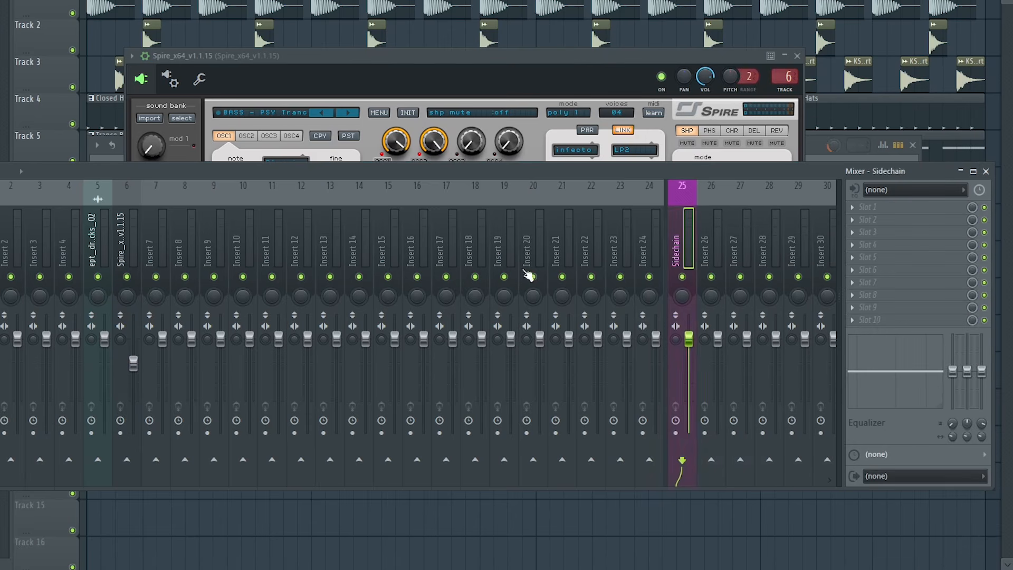
Sidechain the ept_drm_kicks_02 mixer track to the Sidechain track and load Fruity Limiter in that track's first effect slot.
right_click(683, 460)
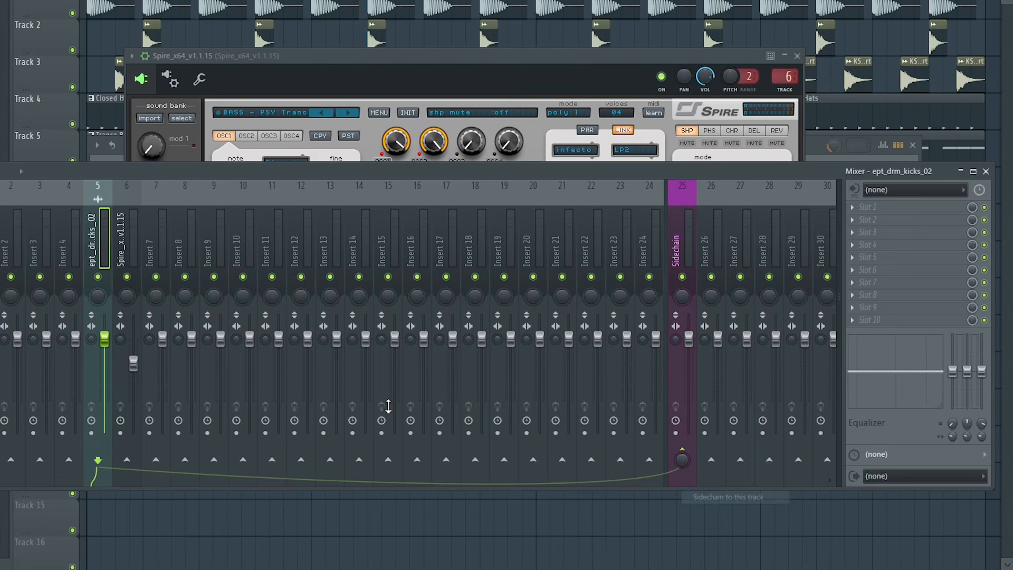
left_click(674, 261)
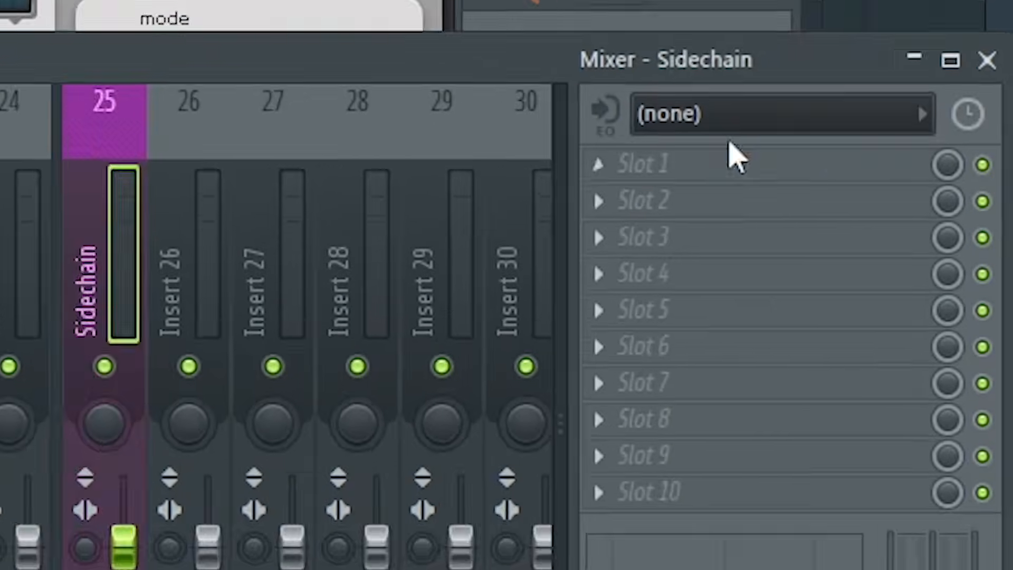
left_click(871, 207)
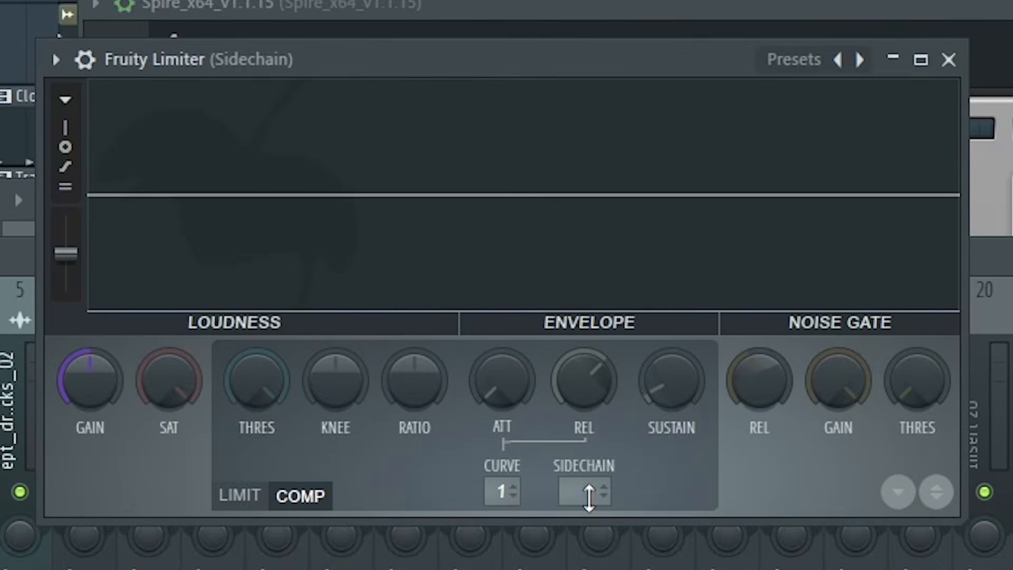
Set Fruity Limiter's sidechain input to ept_drm_kicks_02 and shape the compression with a lower threshold and a higher ratio.
left_click(588, 496)
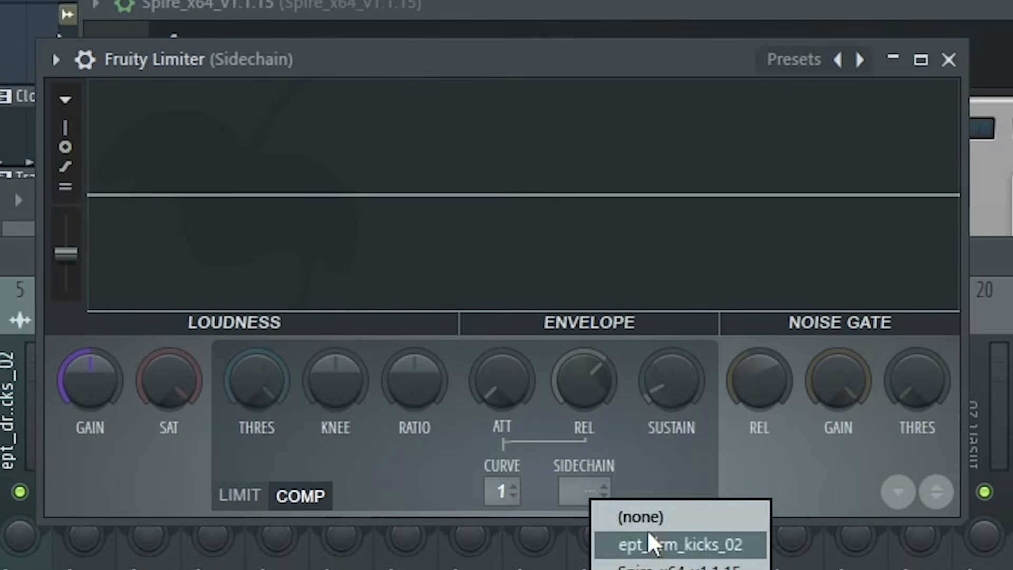
left_click(650, 534)
left_click_drag(279, 359, 256, 401)
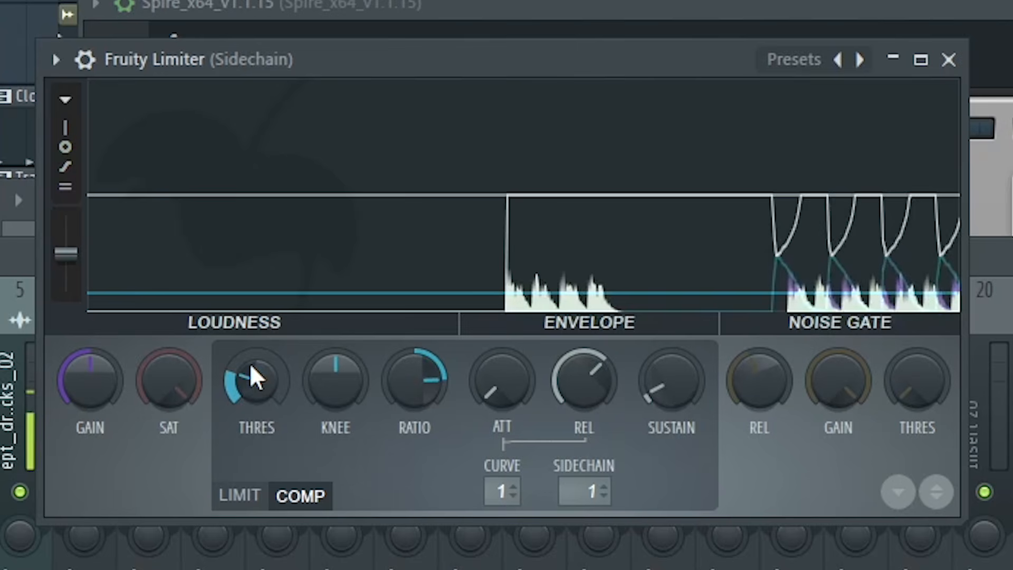
left_click_drag(250, 363, 249, 363)
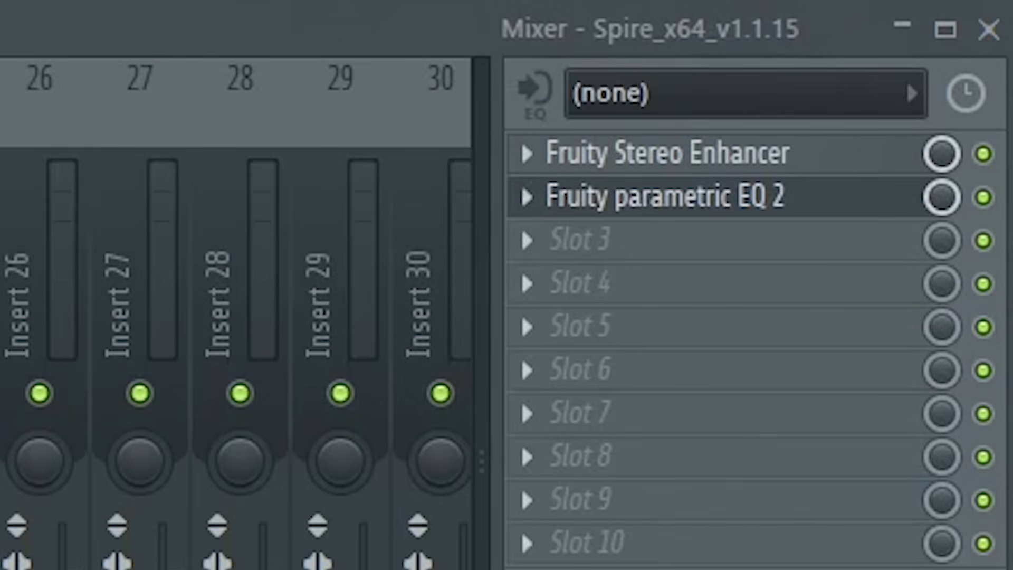
In the Spire track's Fruity parametric EQ 2, lower band 1 at about 52 Hz and cut band 6 by about 12 dB near 2138 Hz.
left_click(521, 183)
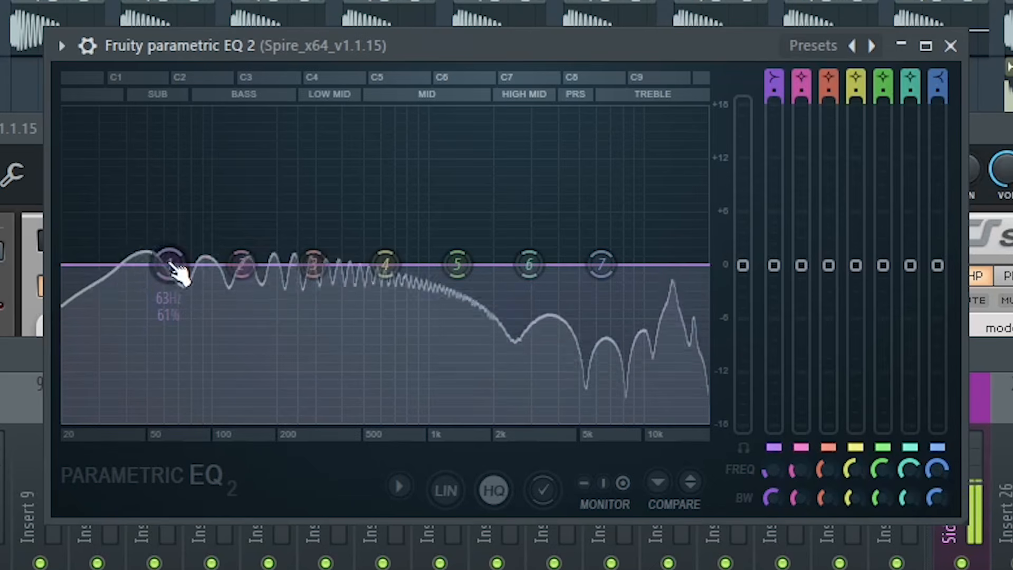
left_click_drag(170, 265, 152, 303)
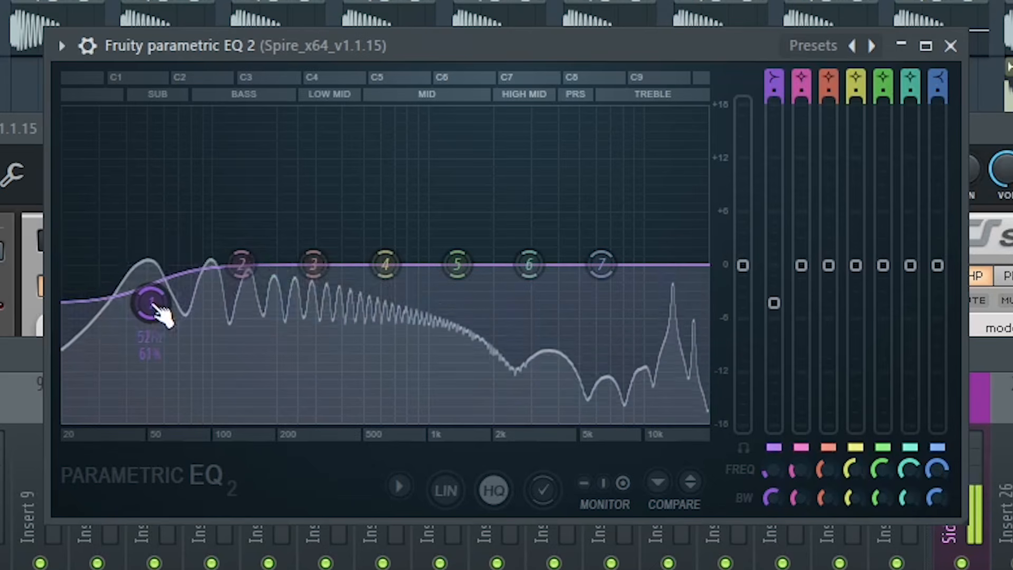
left_click_drag(529, 264, 552, 364)
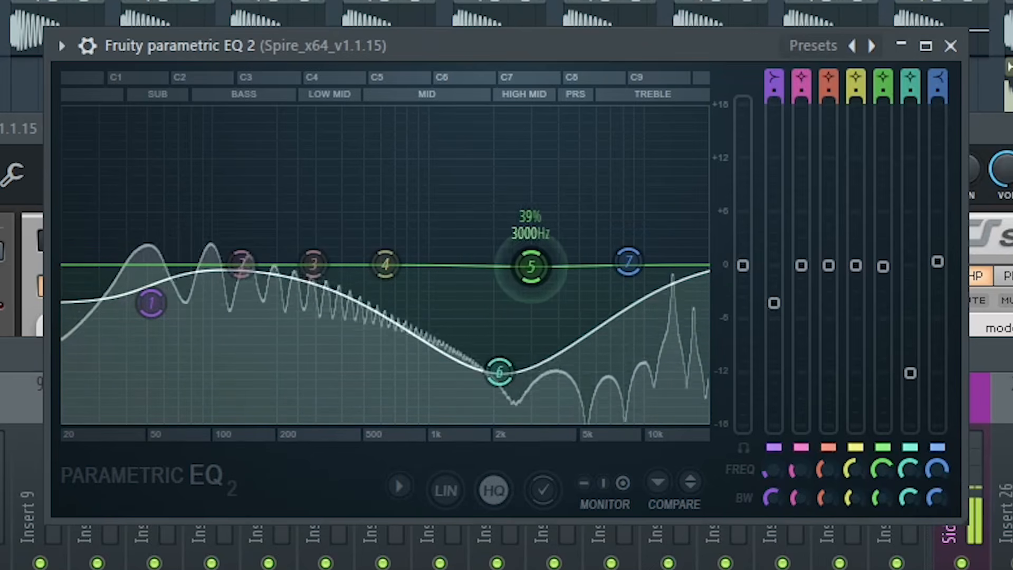
left_click_drag(531, 267, 468, 267)
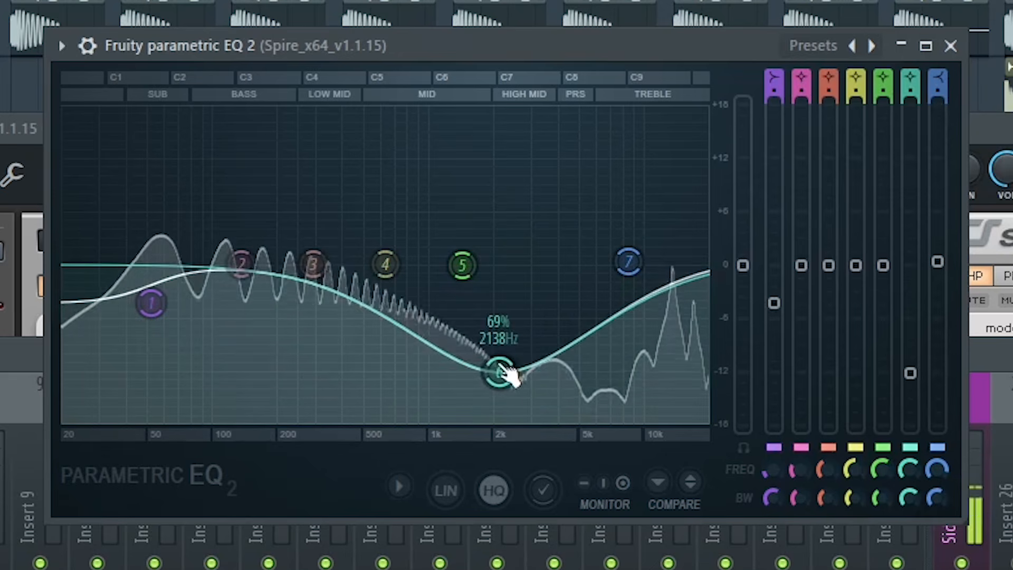
left_click_drag(539, 369, 543, 367)
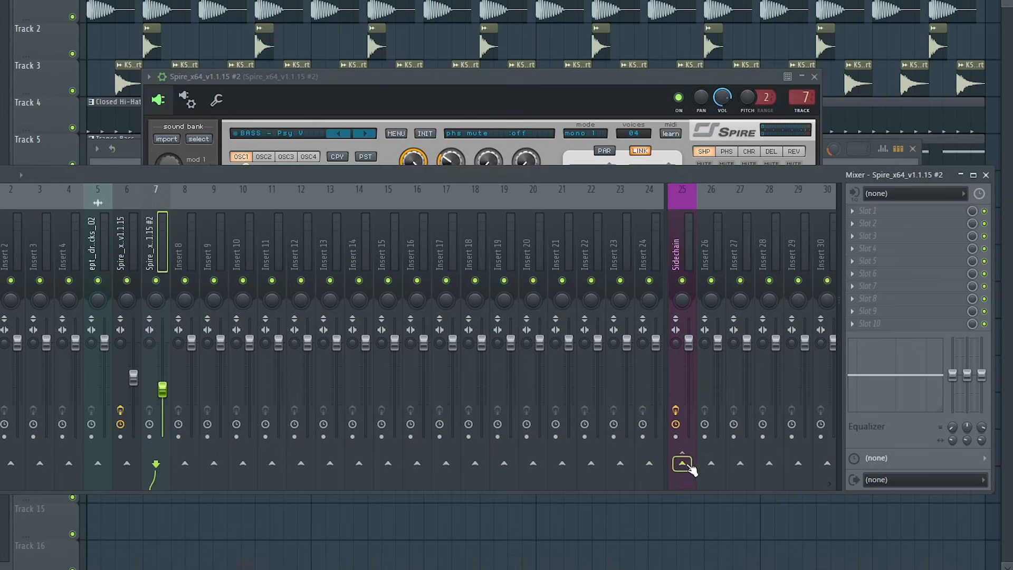
Sidechain Spire #2 to the Sidechain track and shape its Fruity parametric EQ 2 with band 7 low-passing near 1.1 kHz and bands 1–2 lower.
left_click(683, 463)
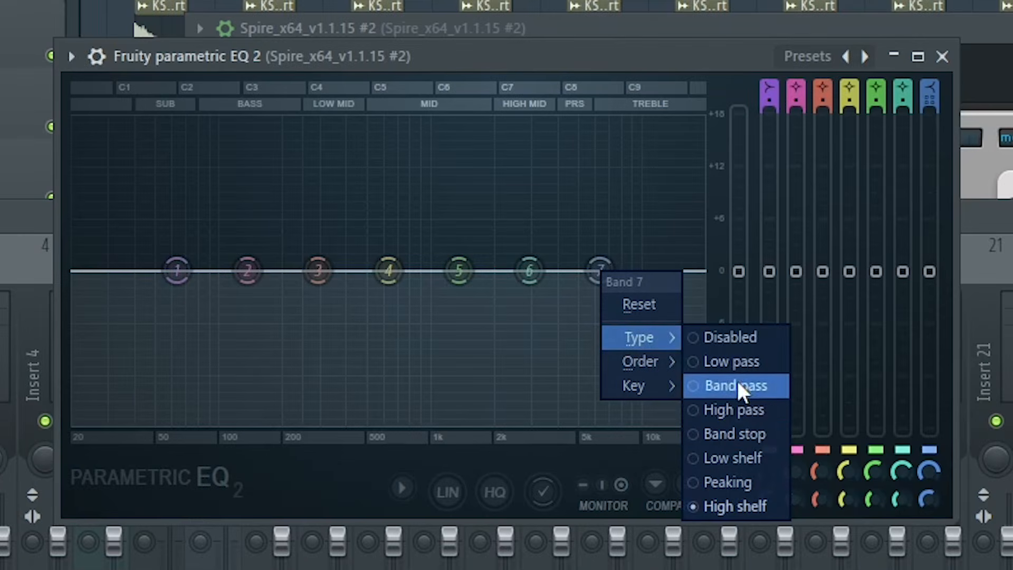
left_click(738, 361)
left_click_drag(615, 278, 447, 272)
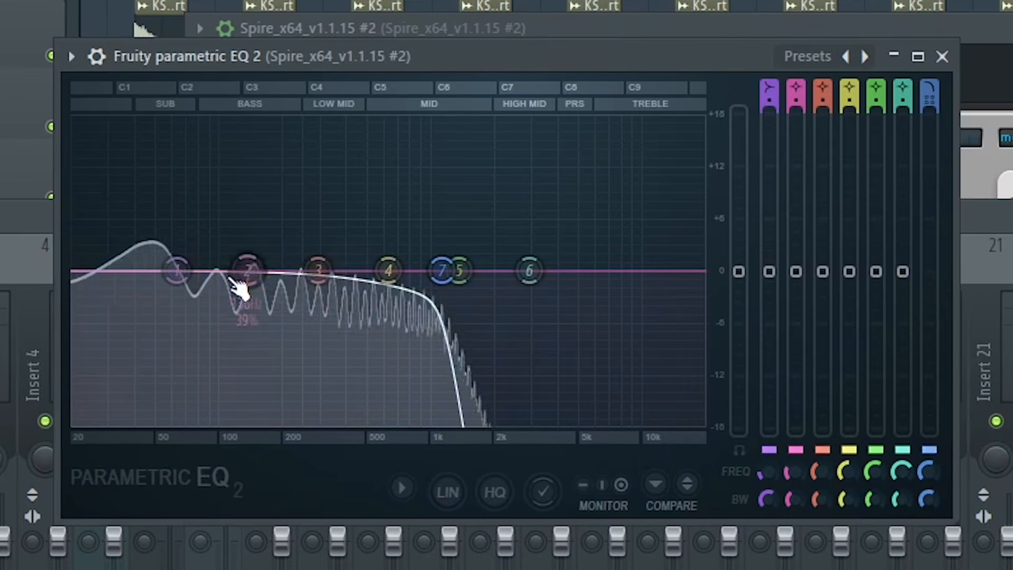
left_click_drag(177, 272, 161, 272)
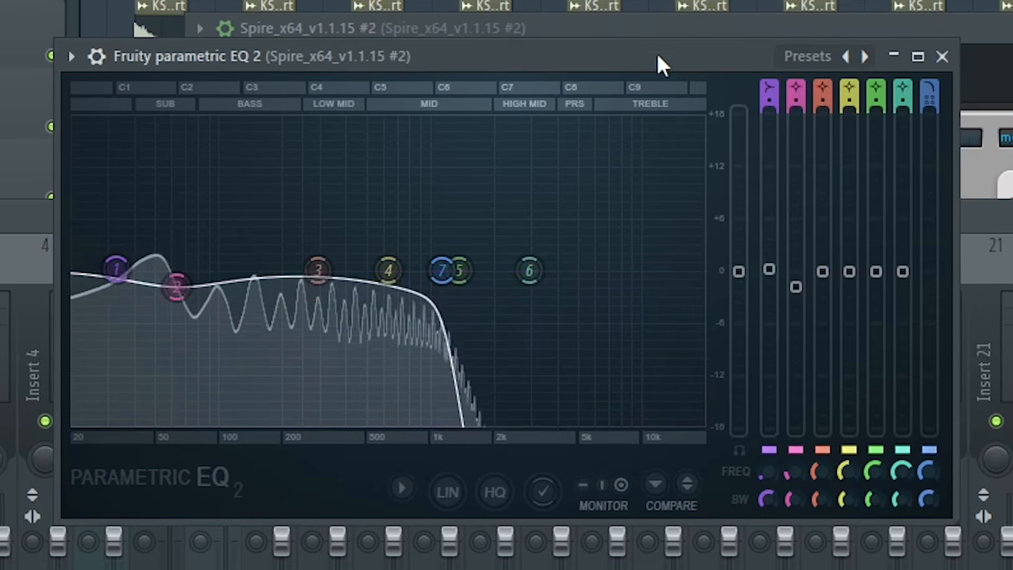
left_click(894, 56)
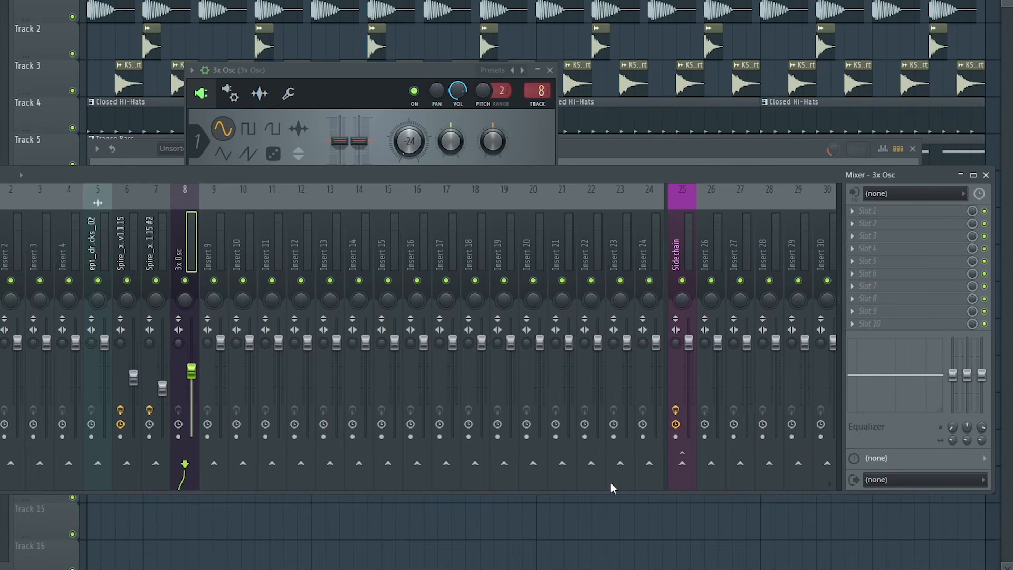
Sidechain the 3x Osc track to the Sidechain track, advance its Fruity parametric EQ 2 two presets and drop the highest band into the sub range.
right_click(683, 463)
left_click(760, 489)
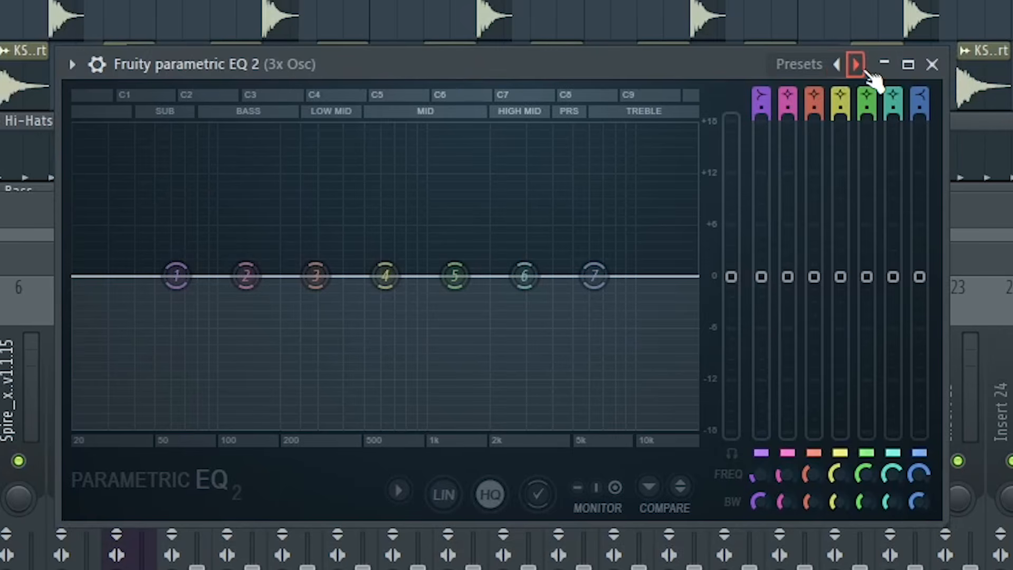
left_click(856, 64)
left_click(856, 64)
left_click_drag(694, 275, 158, 276)
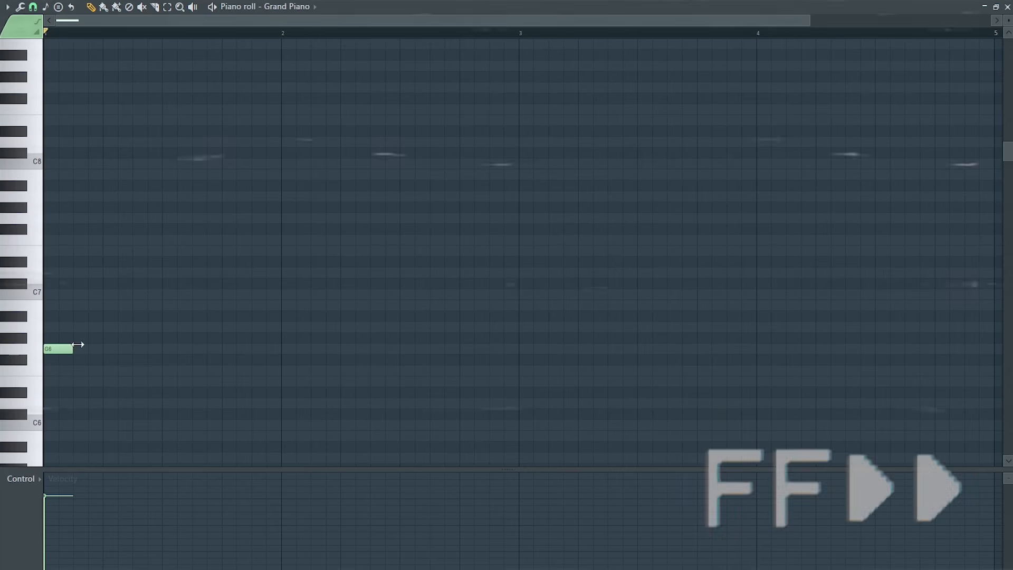
Write a two-bar Grand Piano chord of G6, A#6, D7 and D#7 in bars 1–2, with A#7 over the last half bar.
left_click_drag(78, 345, 528, 361)
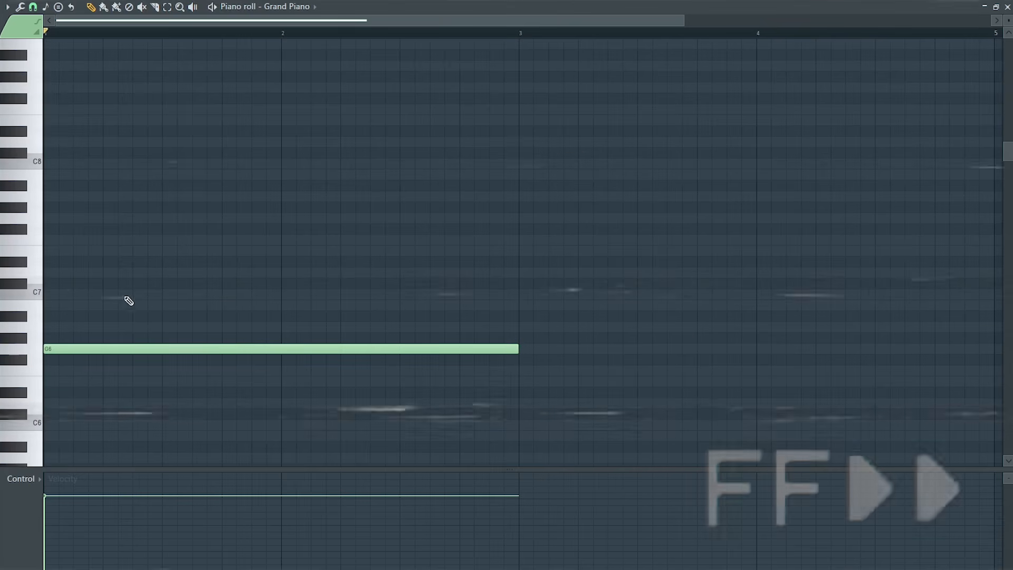
left_click_drag(128, 301, 128, 320)
left_click(53, 273)
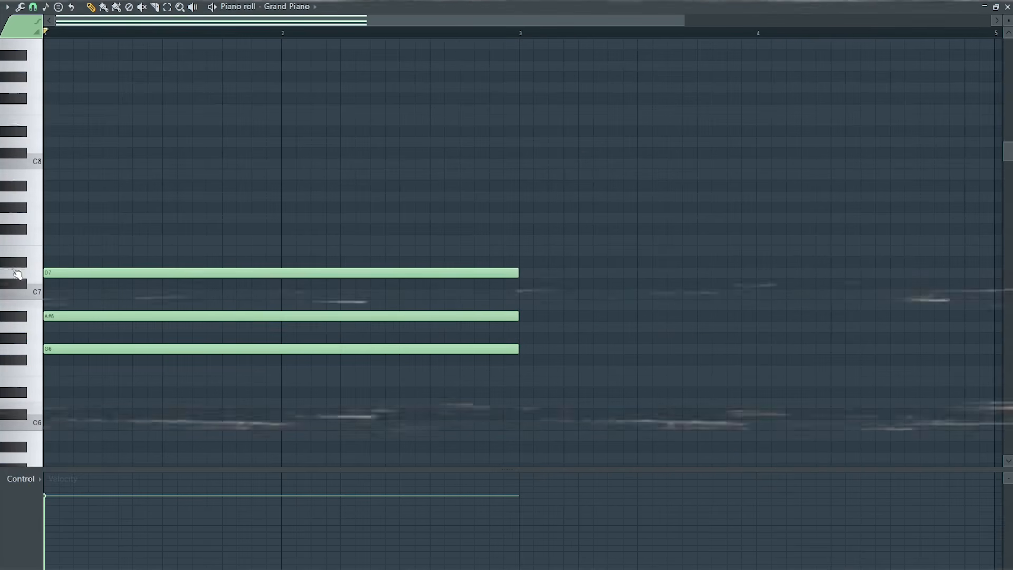
left_click(50, 261)
key("space")
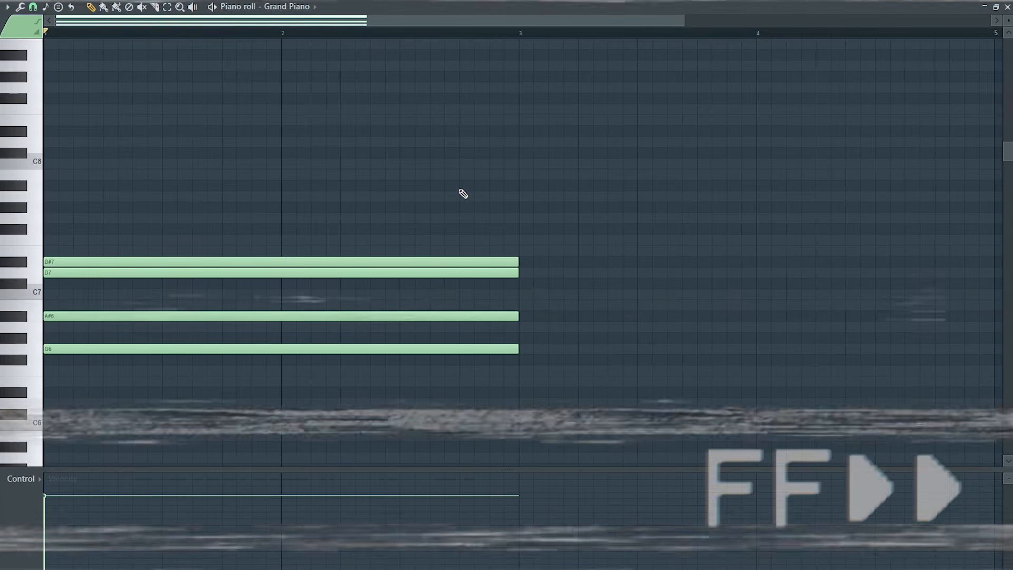
left_click(406, 189)
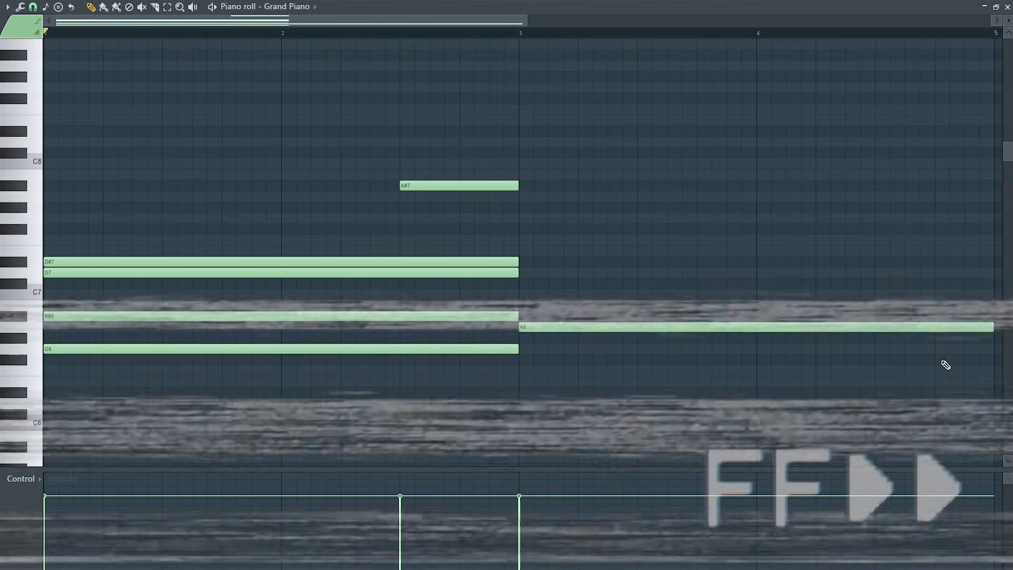
Fill bars 3–4 with a chord of A6, C7, F7 and A7, adding G7 across bar 4 and C8 over its last half.
left_click(522, 240)
left_click(521, 198)
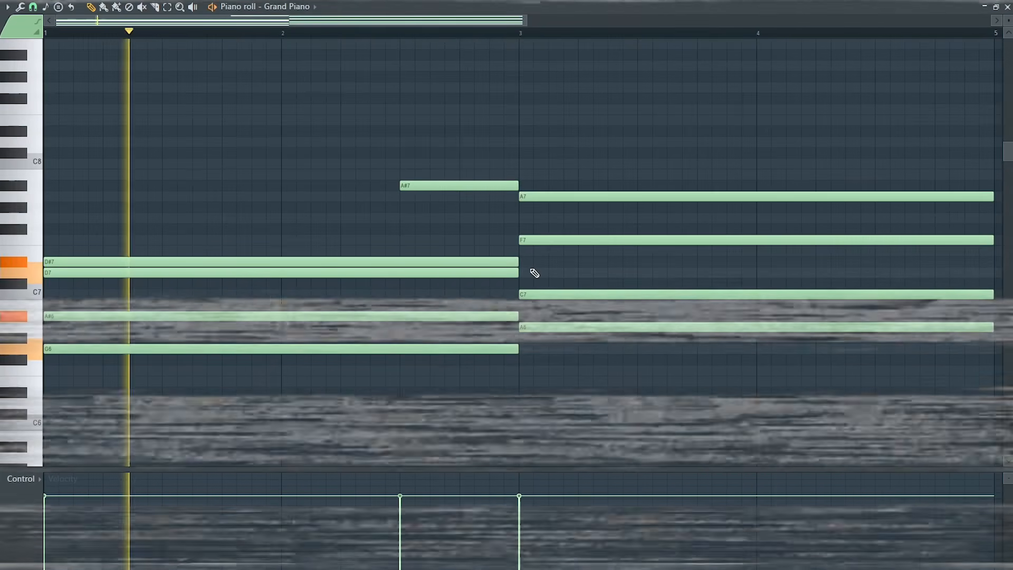
left_click(758, 218)
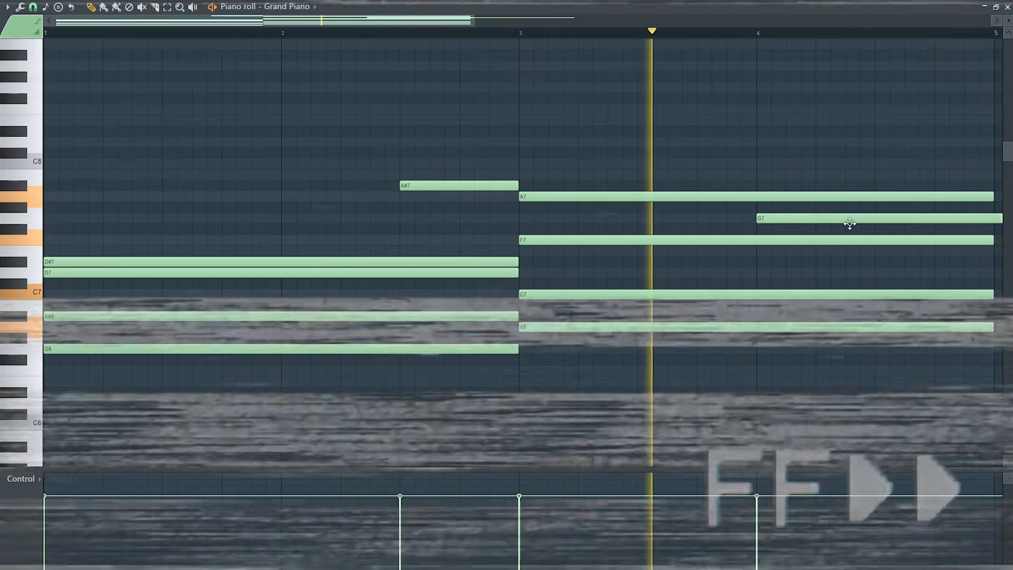
left_click(760, 218)
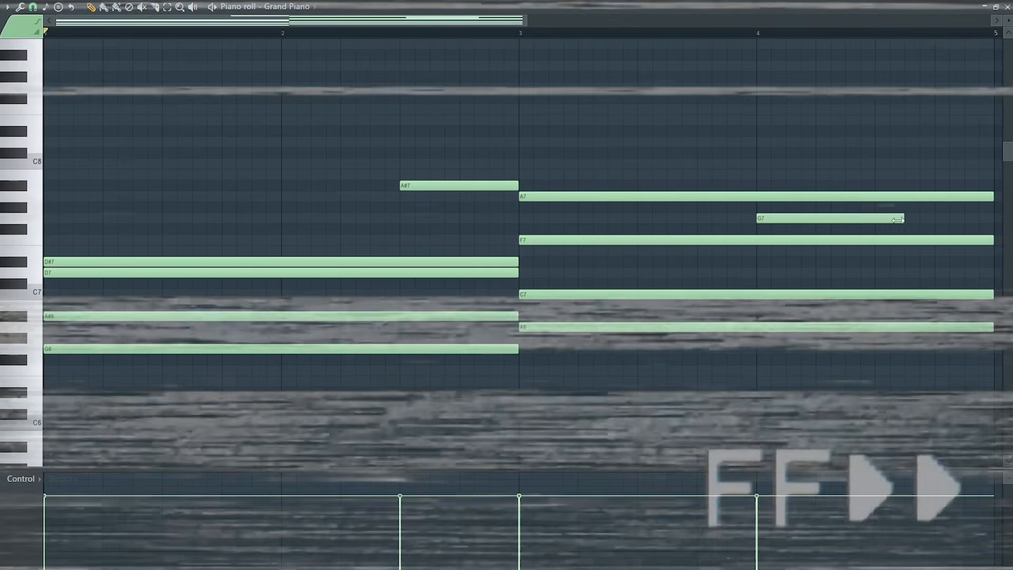
left_click_drag(904, 218, 994, 218)
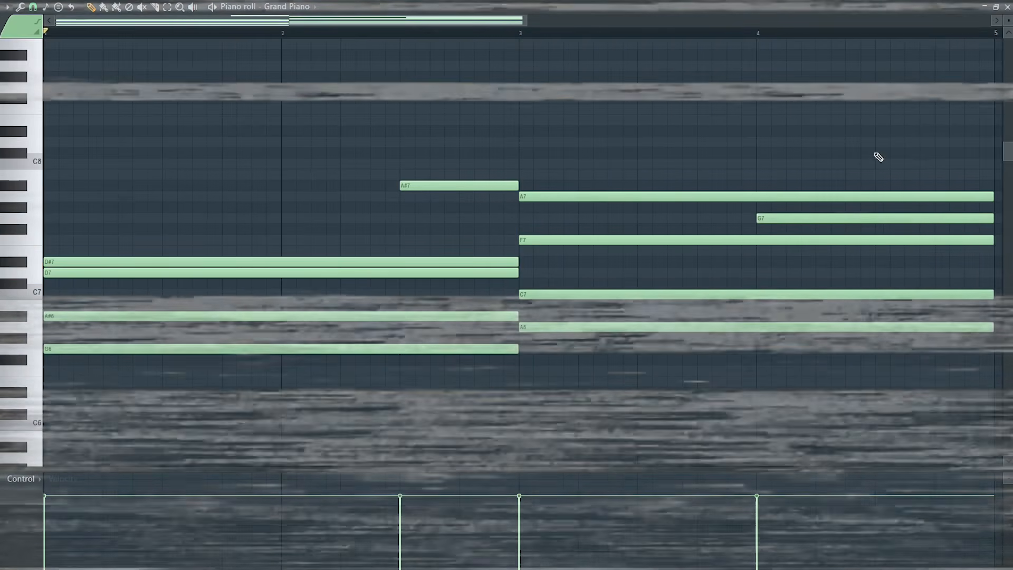
left_click(879, 163)
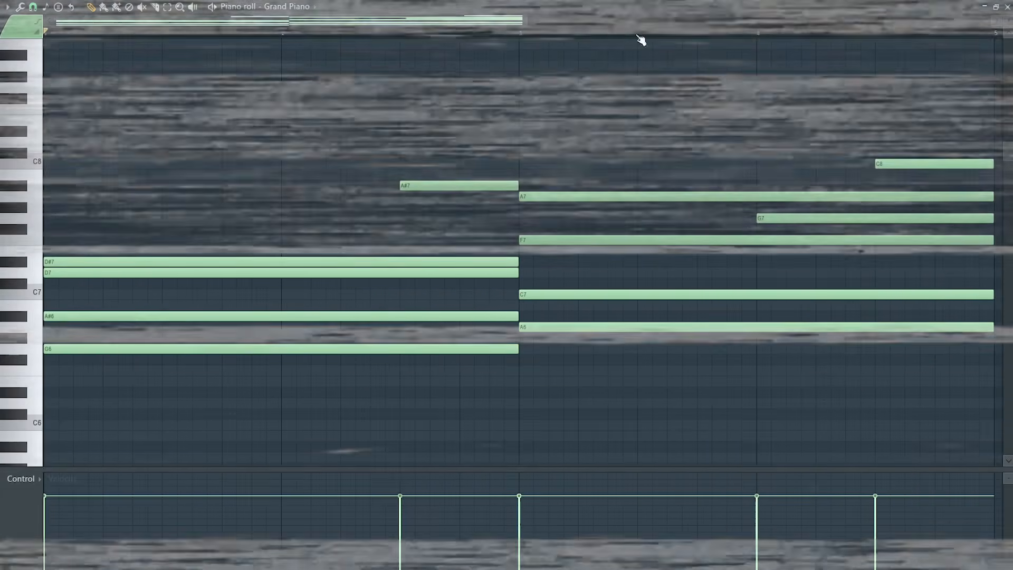
Add a chord of C7, D#7, G7 and A#7 in bars 5–6 with A7 over the last half bar, and play it back.
left_click_drag(640, 38, 999, 53)
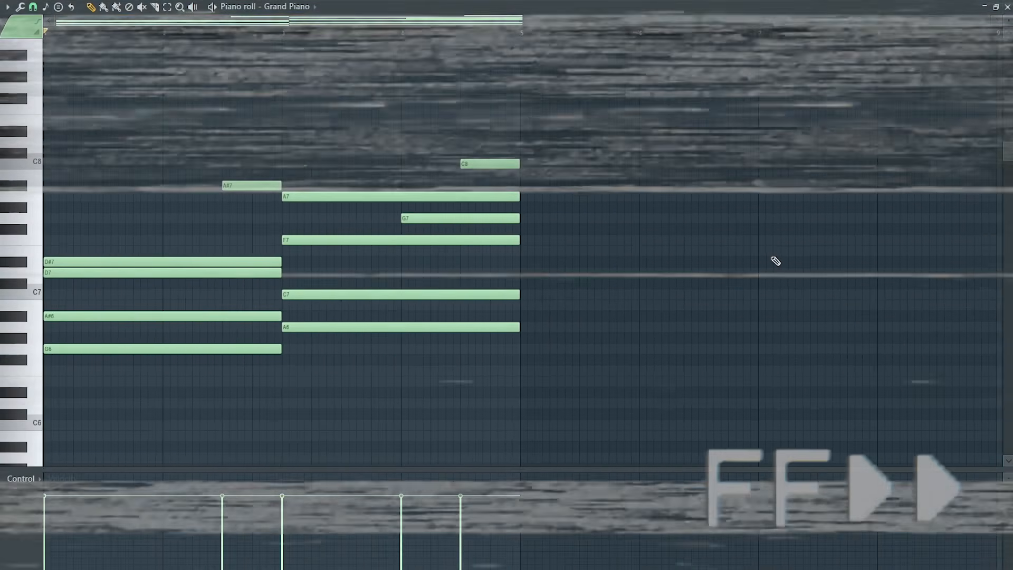
scroll(774, 263, "down", 2)
left_click(525, 262)
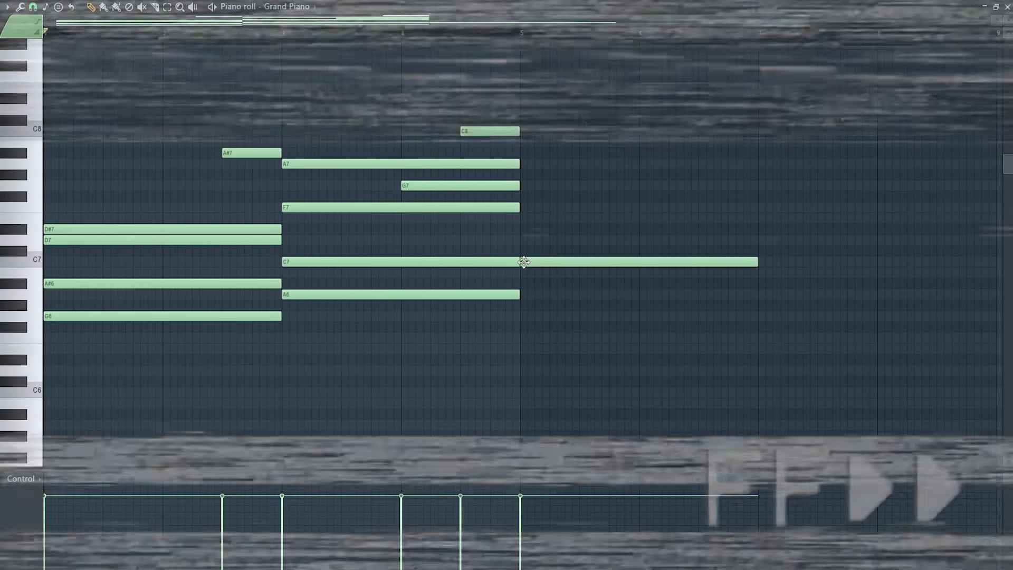
left_click(543, 229)
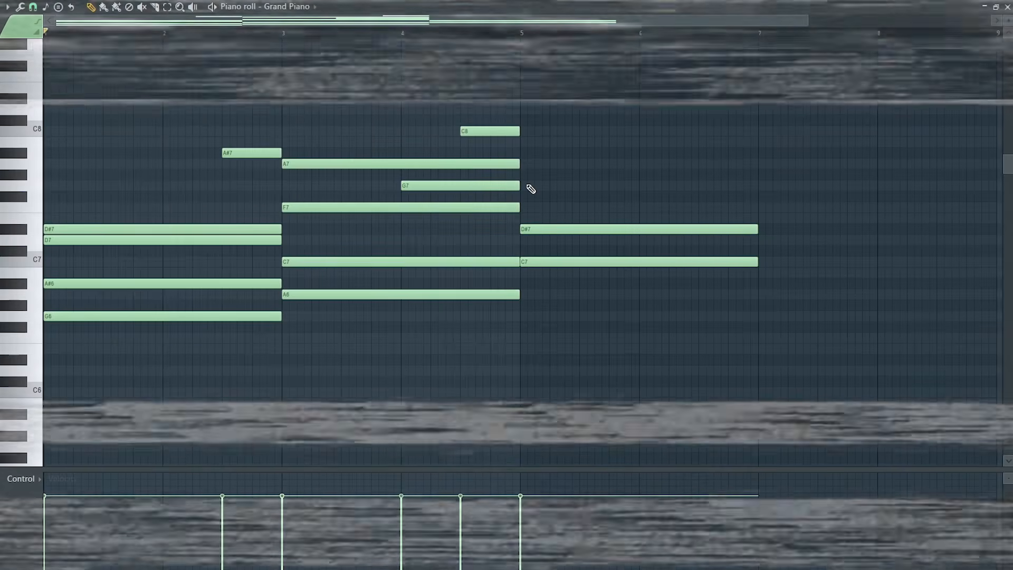
left_click(534, 185)
left_click(534, 153)
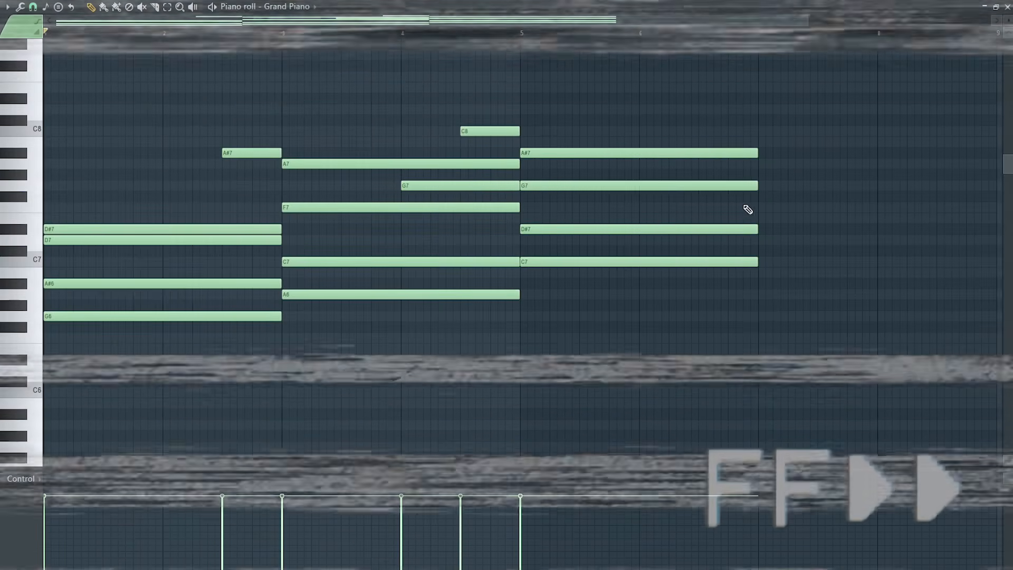
left_click(706, 164)
key("space")
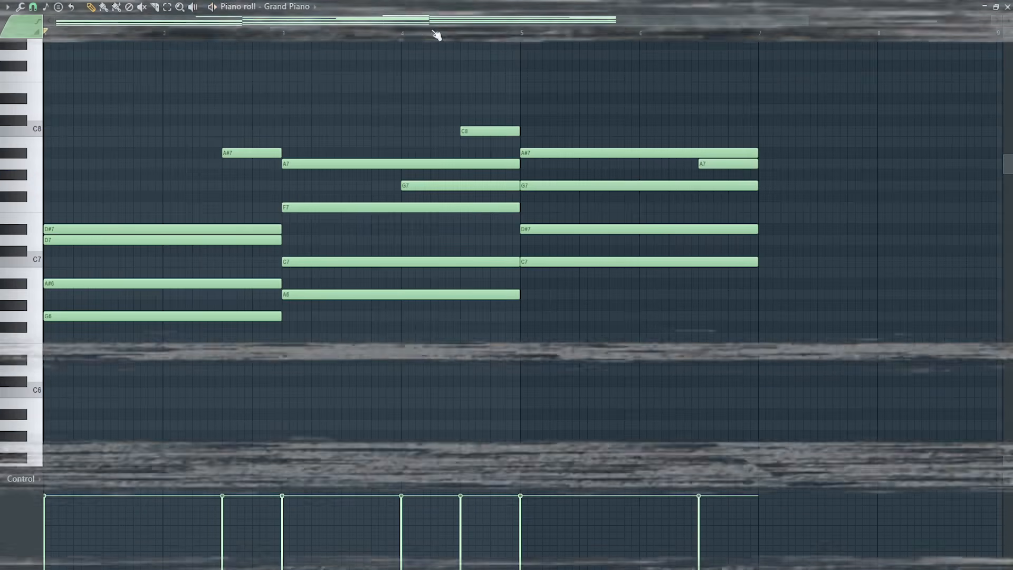
left_click(406, 33)
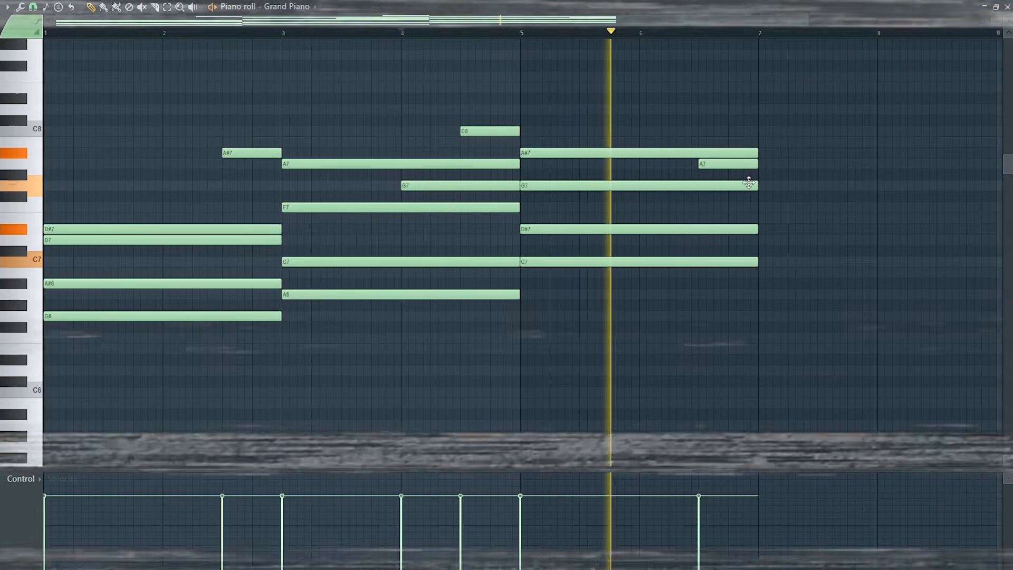
key("space")
Complete the progression with F6, A6, D7 and F7 in bars 7–8 plus C7 over the last half bar, and play it back.
left_click(762, 294)
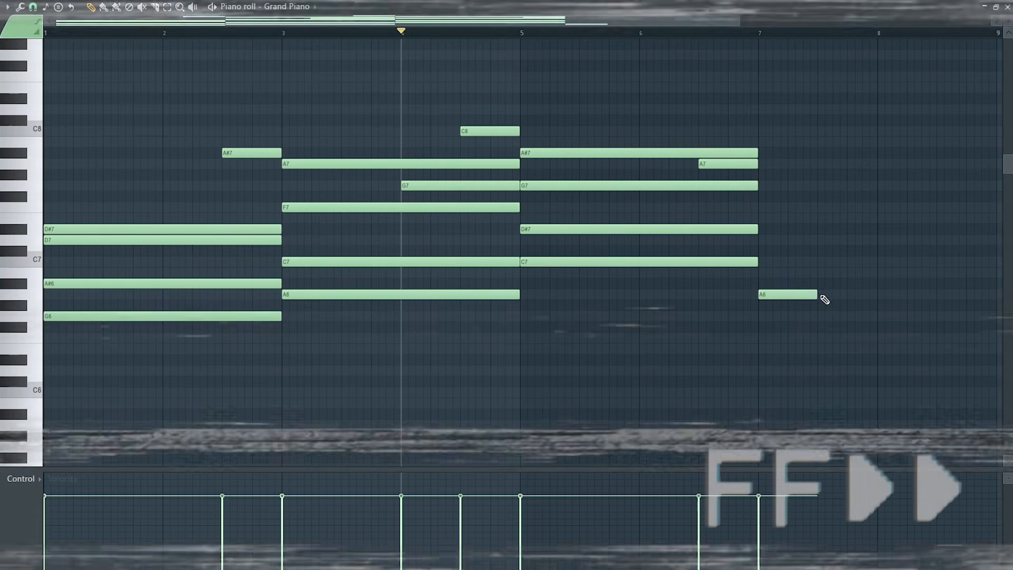
left_click_drag(819, 295, 955, 340)
left_click(764, 294)
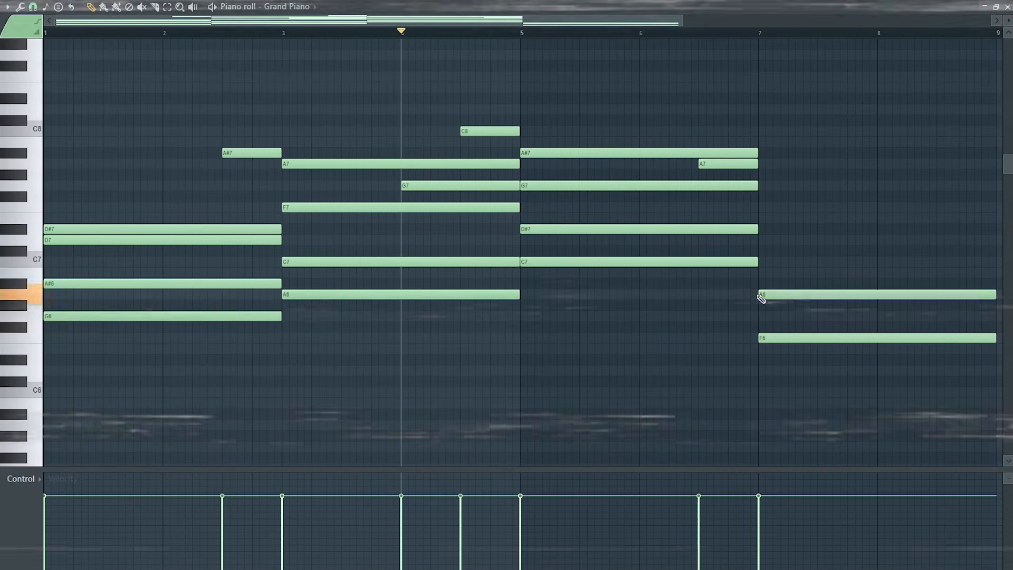
left_click(761, 239)
left_click_drag(760, 198, 799, 212)
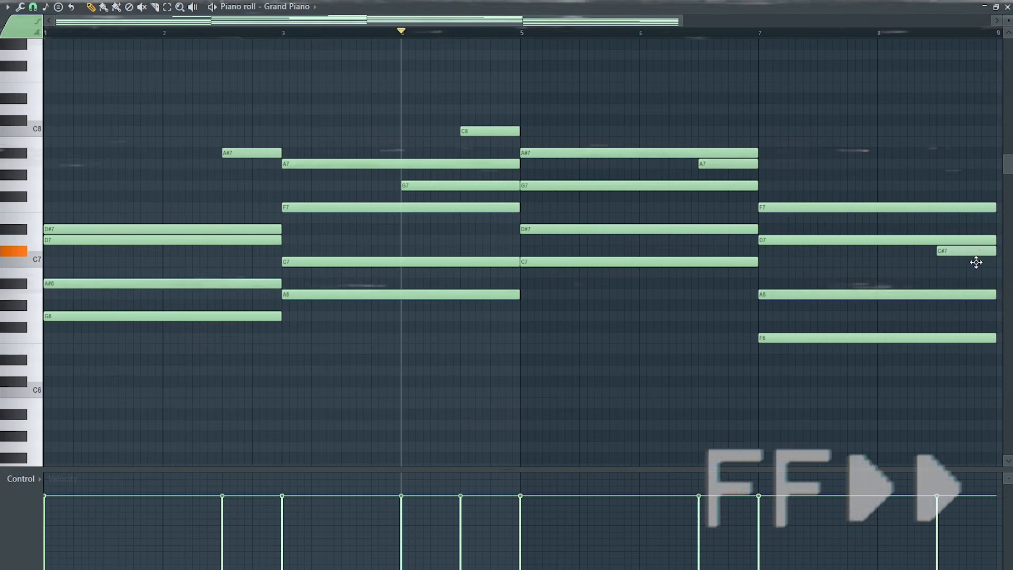
left_click(640, 37)
key("space")
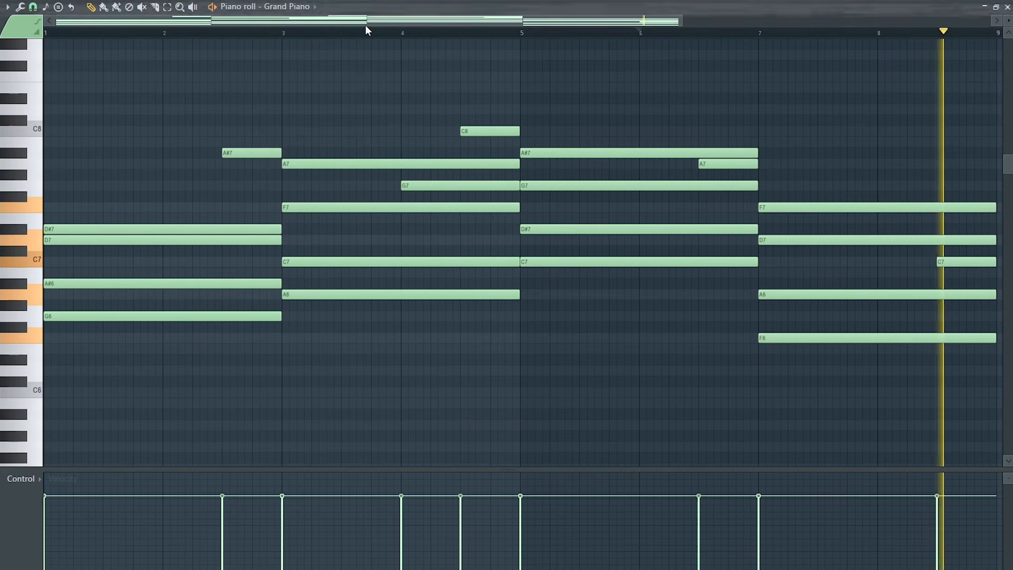
key("space")
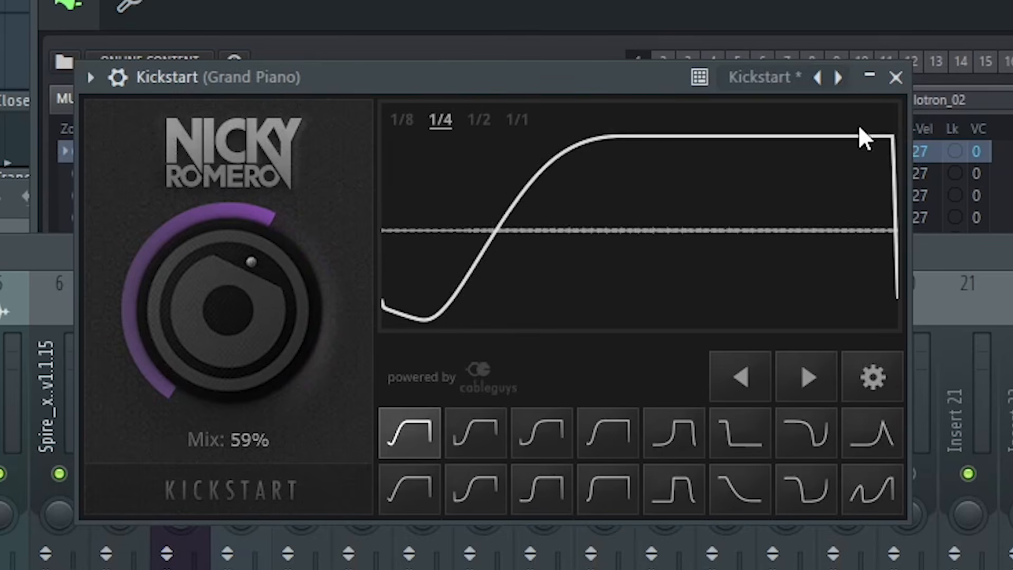
On the Grand Piano track, adjust ValhallaRoom's reverb mix and cut Fruity parametric EQ 2 band 7 by about 12 dB near 5 kHz.
left_click(895, 77)
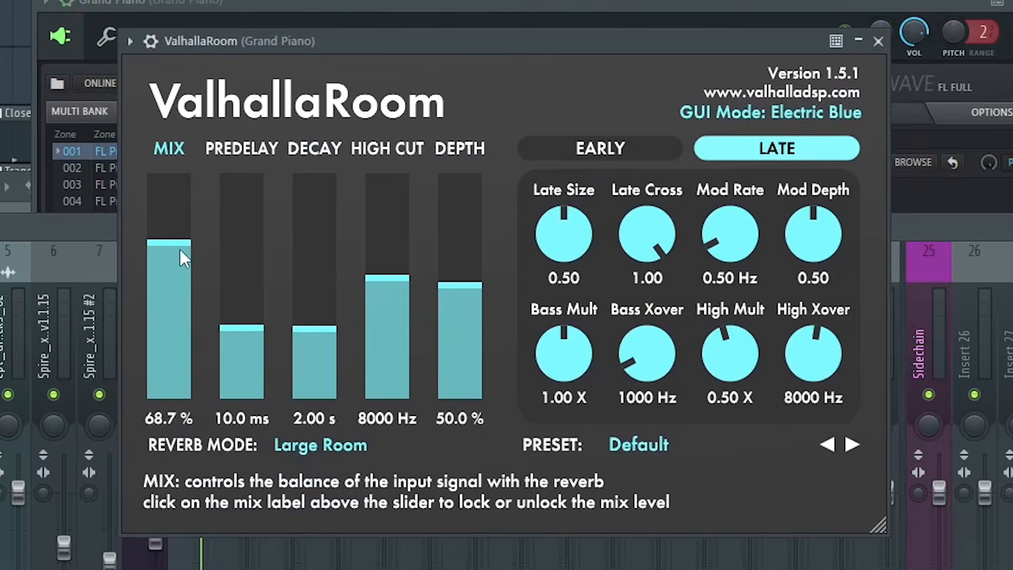
left_click_drag(181, 301, 180, 292)
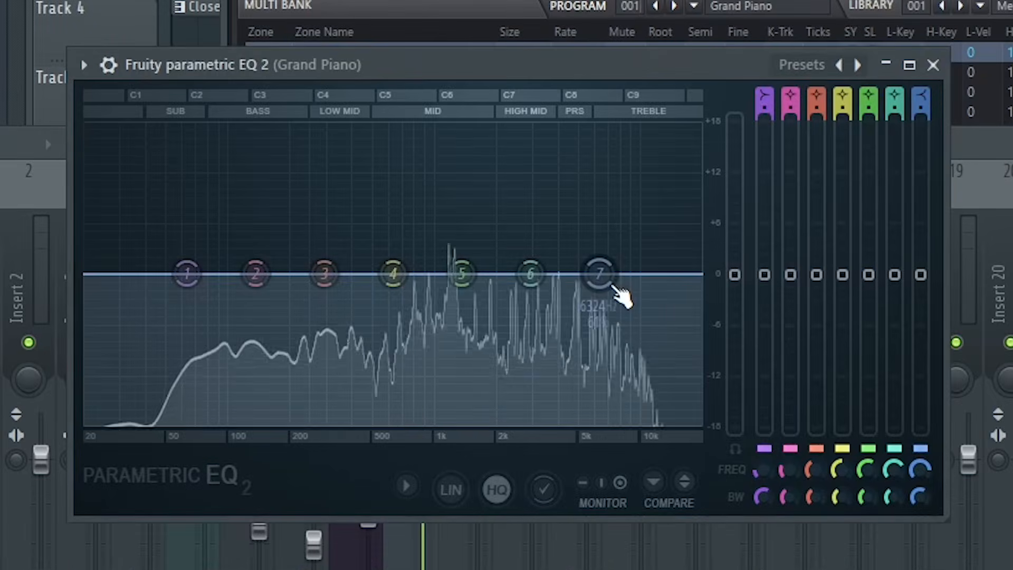
left_click_drag(601, 275, 582, 373)
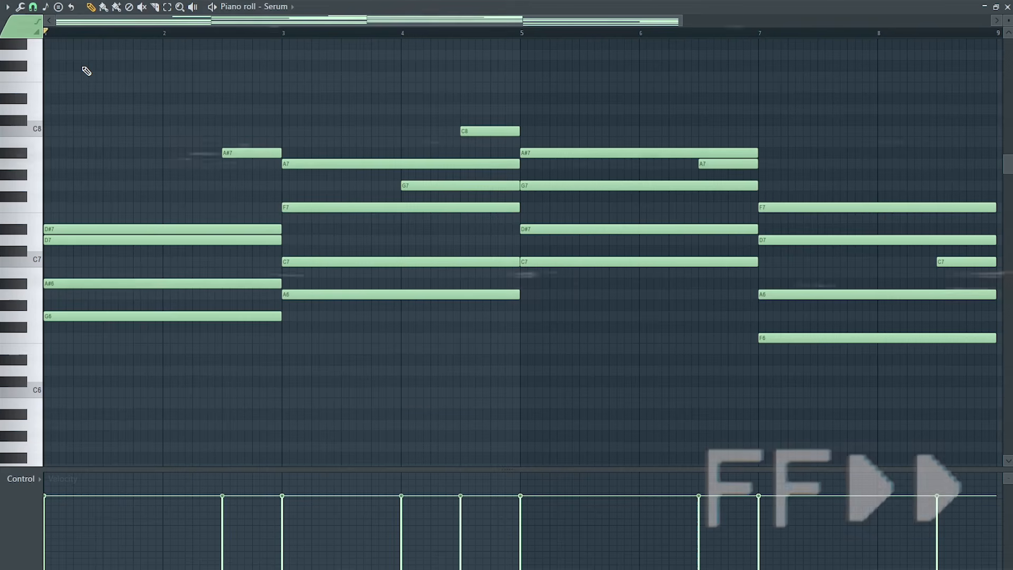
Delete the shorter melody notes from the Serum chords: A#7 in bar 2, G7 and C8 in bar 4, A7 in bar 6 and C7 in bar 8.
right_click(490, 131)
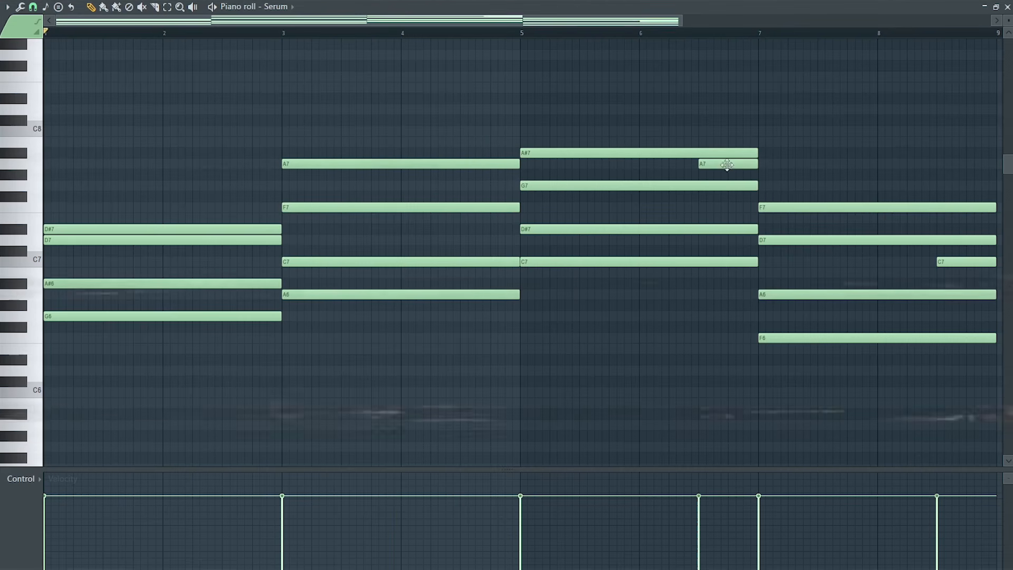
right_click(729, 164)
right_click(966, 262)
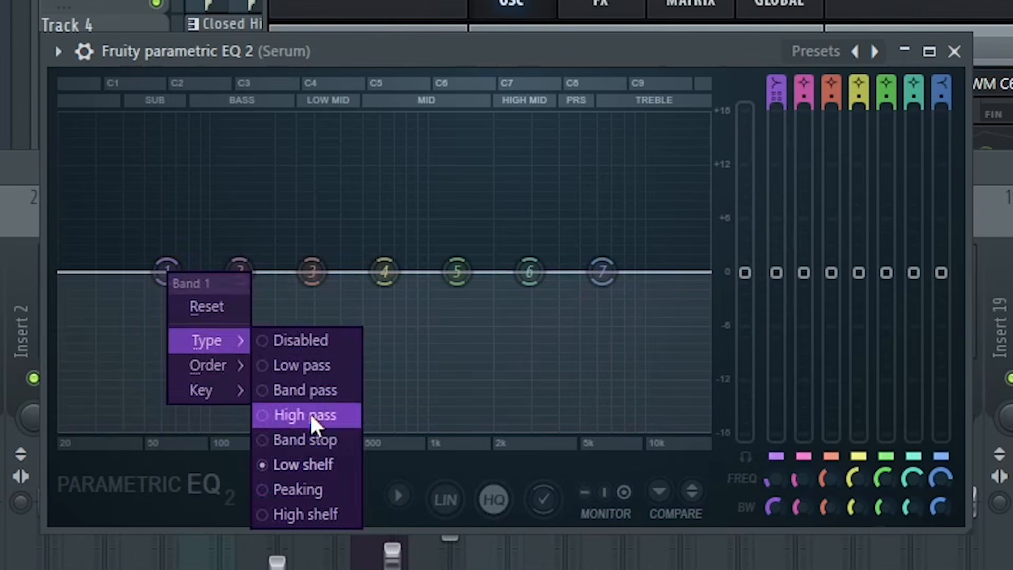
In Serum's Fruity parametric EQ 2, high-pass band 1 near 280 Hz, lower band 7 to -18 dB and raise band 5 about 3 dB near 1.4 kHz.
left_click(309, 413)
left_click_drag(214, 291, 348, 290)
key("space")
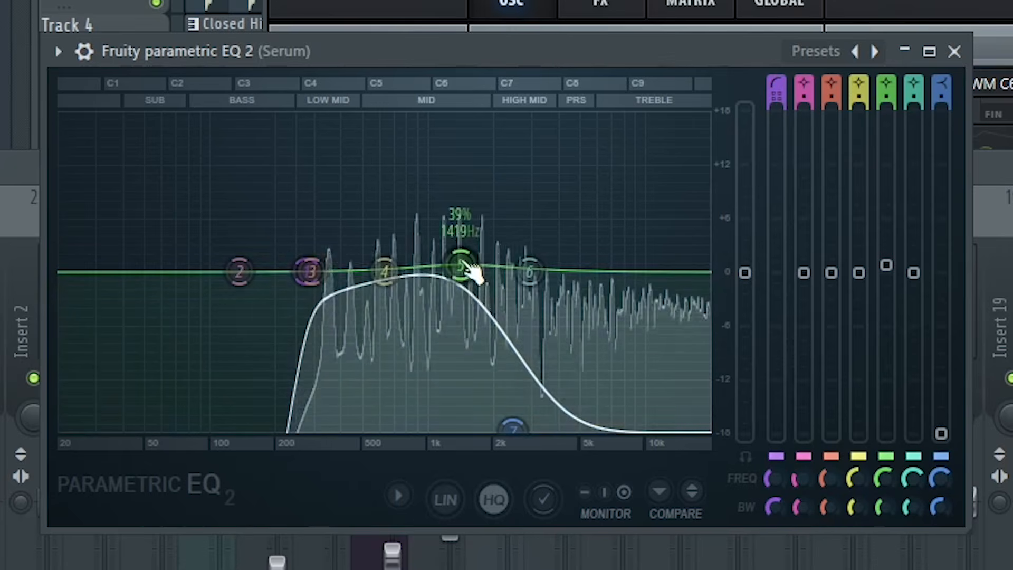
left_click_drag(467, 268, 464, 241)
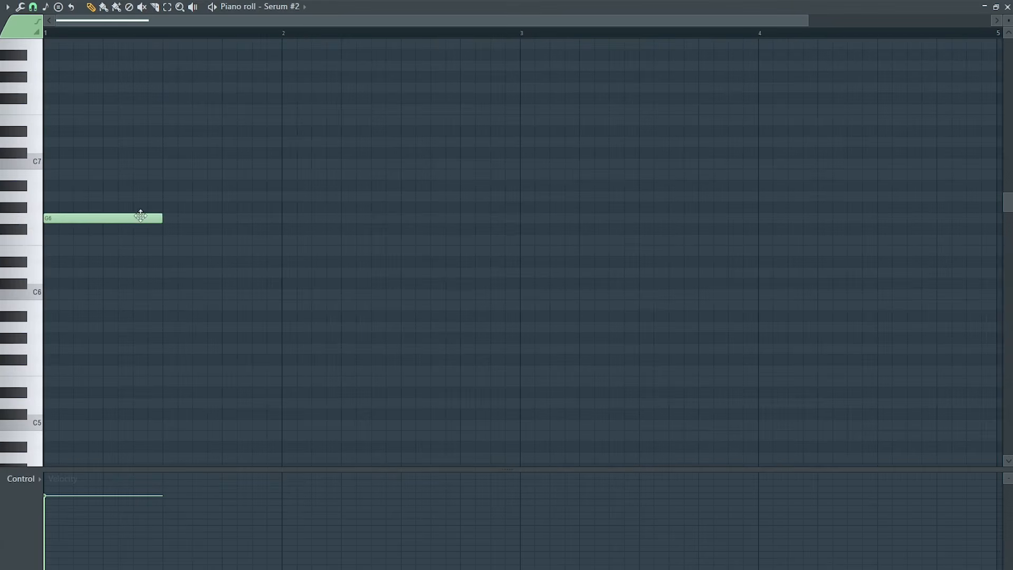
Shorten the opening G6 in Serum #2 and add D7 and C7 in bar 2, A6, A#6 and A6 in bar 3, C7 and A6 in bar 4.
scroll(164, 279, "up", 1)
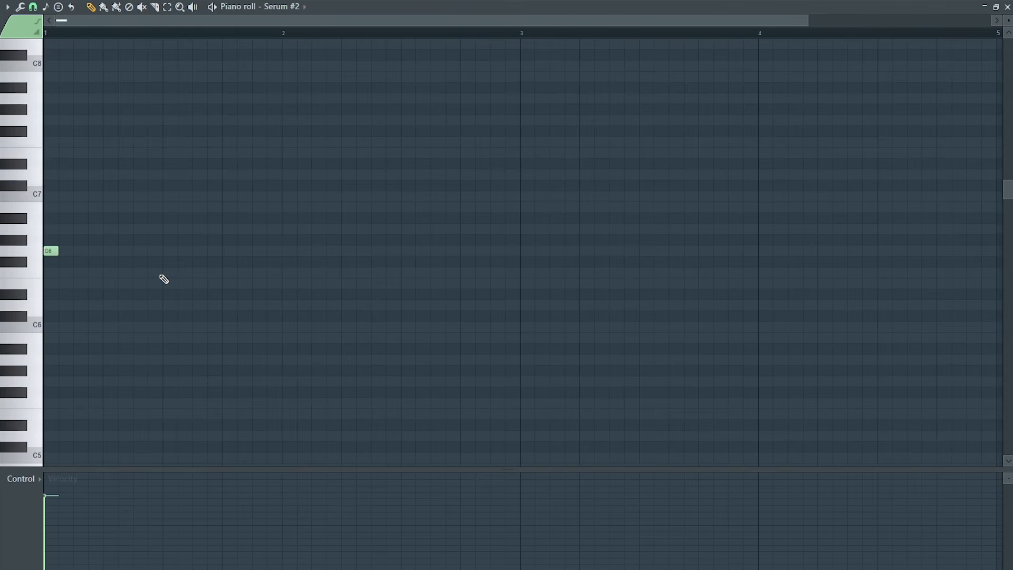
left_click(285, 175)
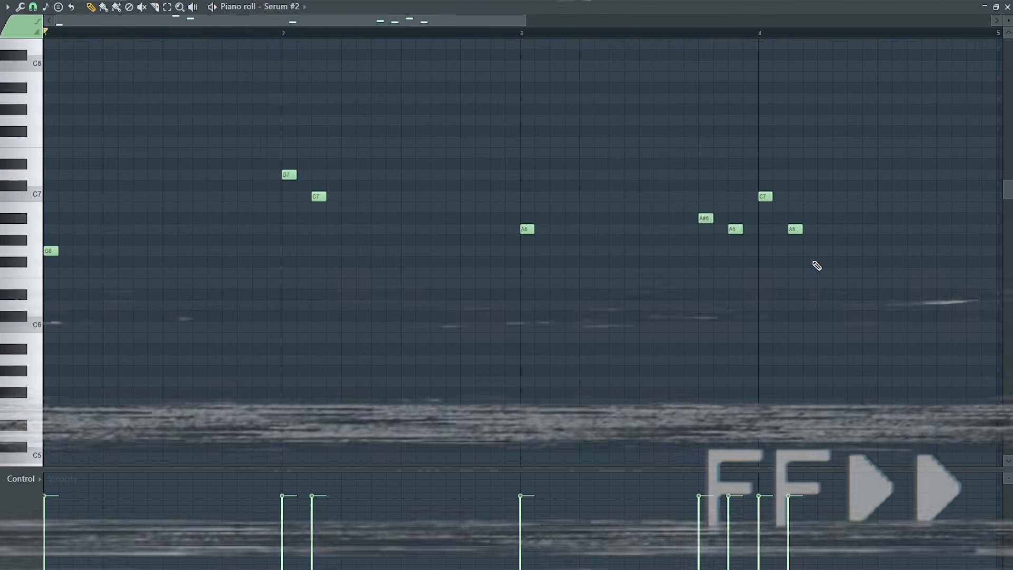
scroll(817, 265, "up", 2)
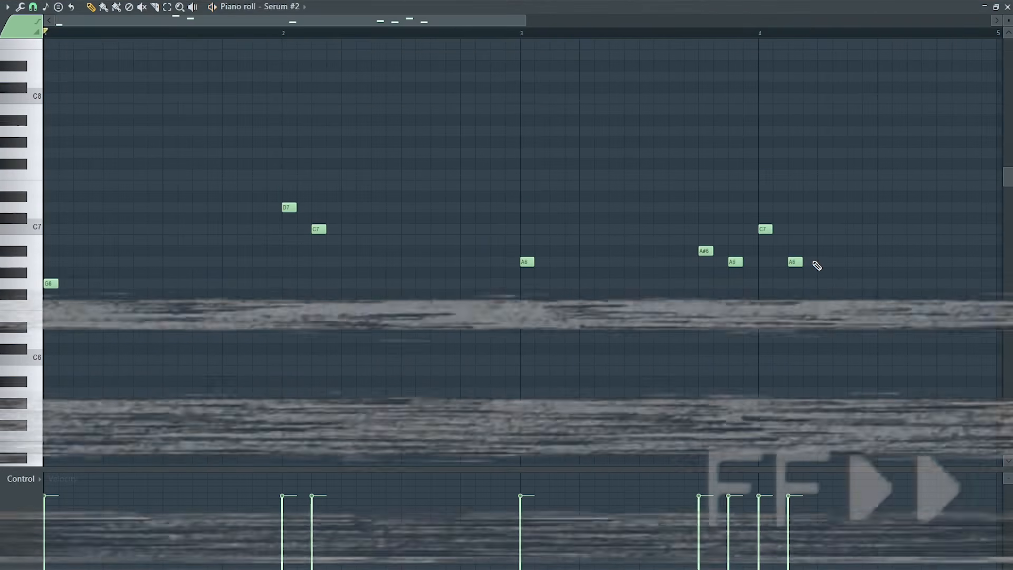
Continue the melody with G6 in bar 5, D#7, C7, D7 and A6 in bar 6, and F6 at the start of bar 7.
left_click_drag(430, 21, 731, 22)
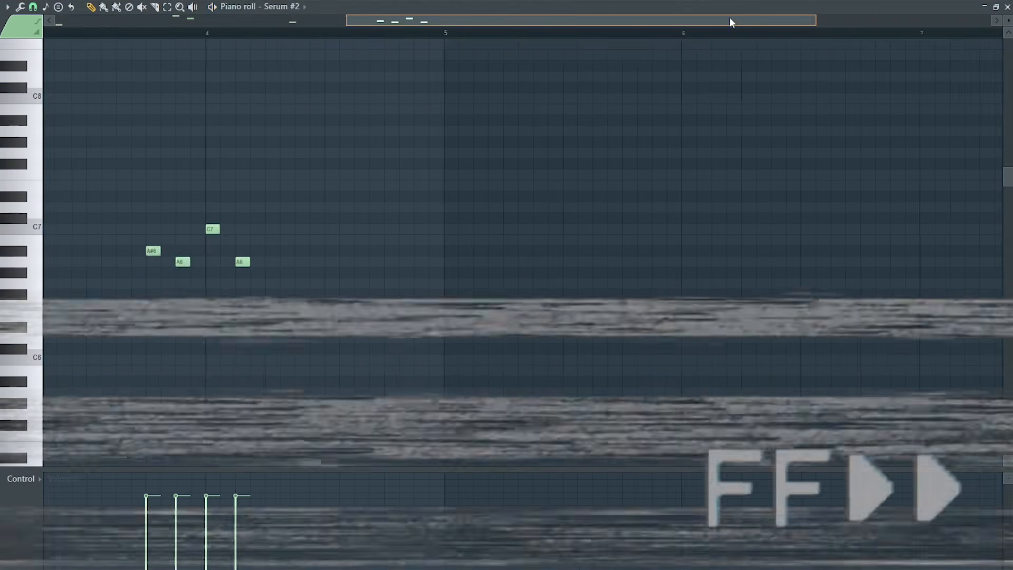
left_click_drag(908, 25, 902, 24)
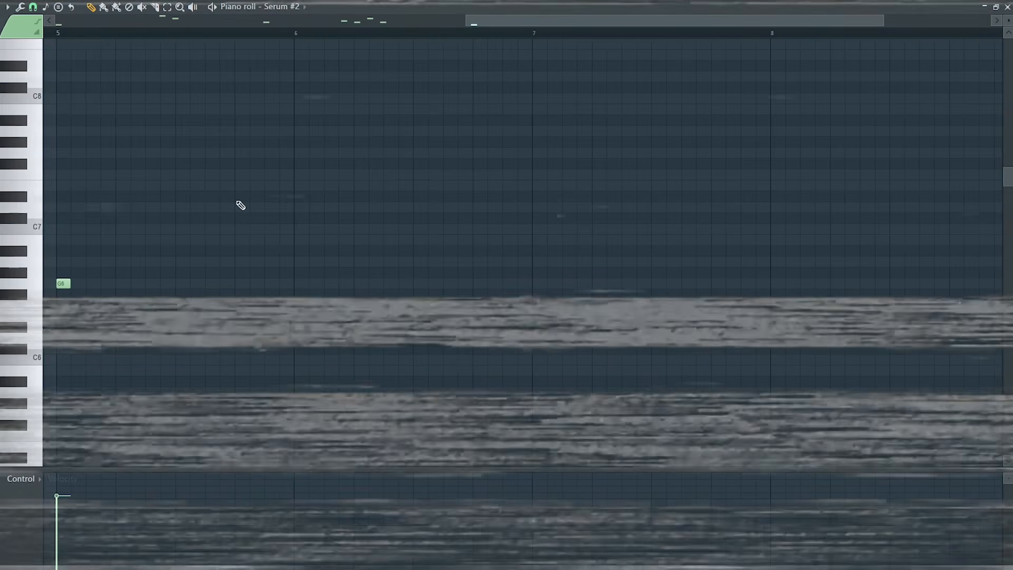
left_click_drag(296, 224, 301, 197)
left_click(331, 240)
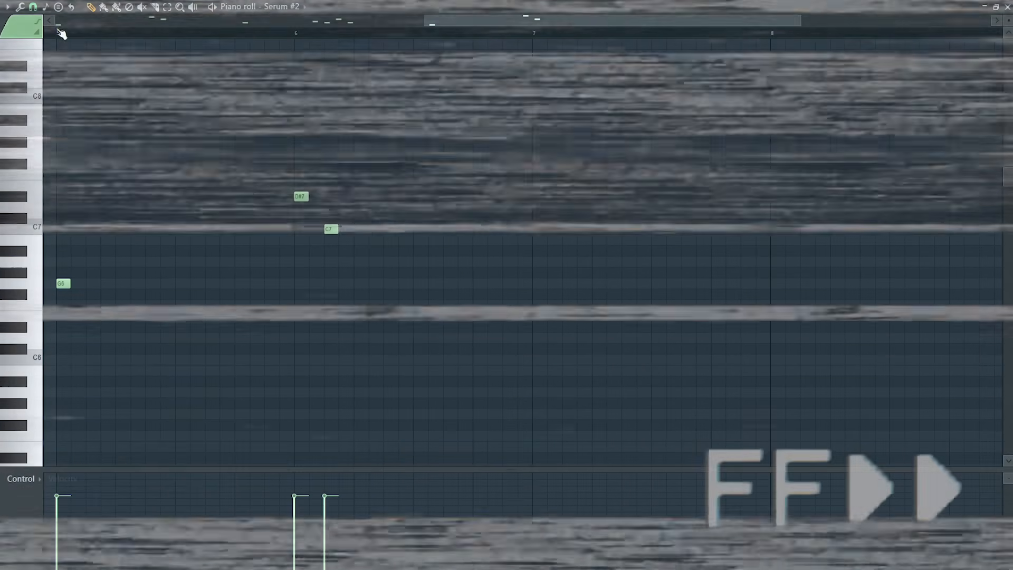
left_click(61, 30)
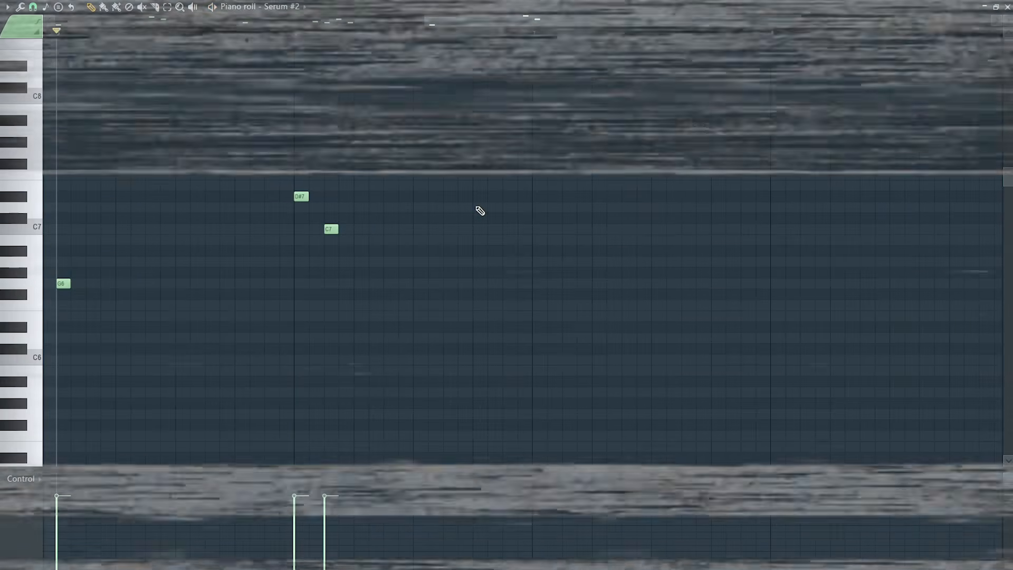
left_click(479, 208)
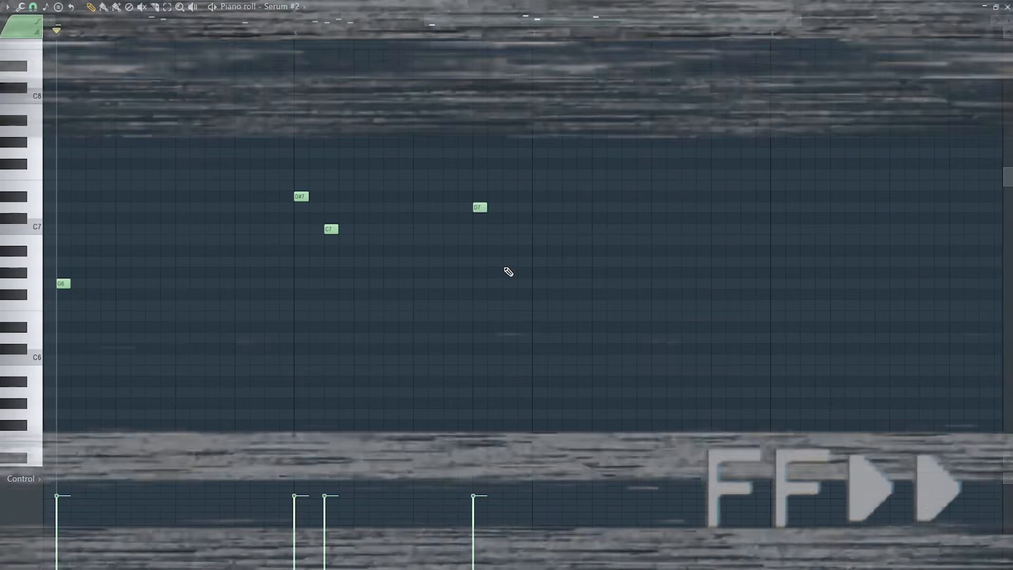
left_click(506, 262)
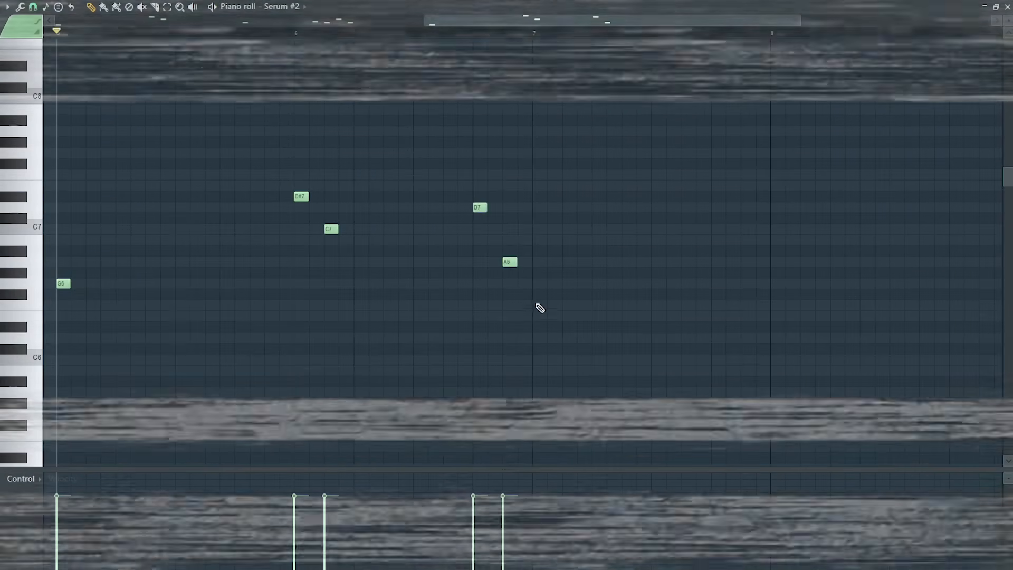
left_click(536, 305)
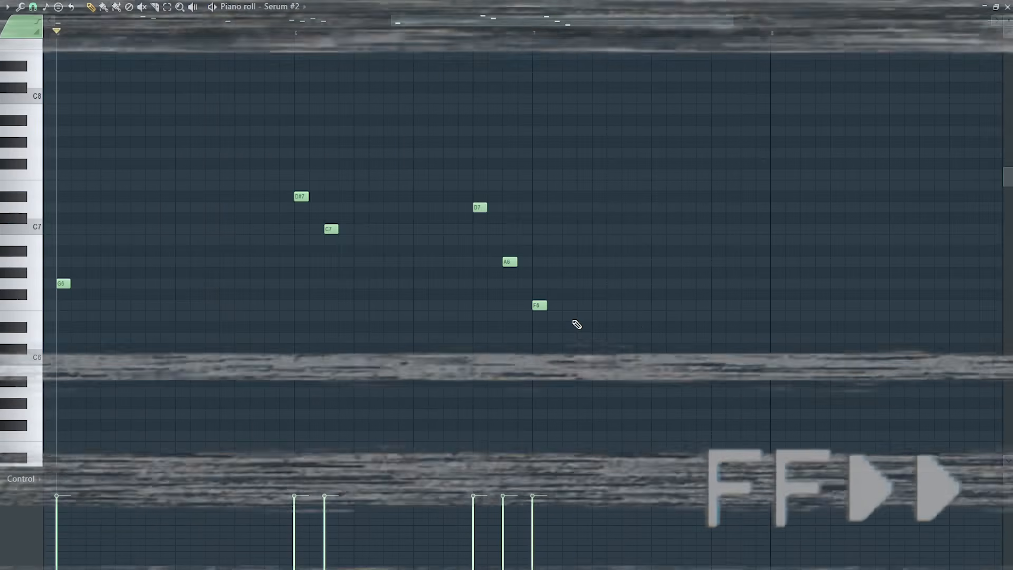
Finish the melody with A#6 and A6 at the end of bar 7 and A#6 and G6 in bar 8, and play it back.
left_click(714, 251)
left_click(745, 262)
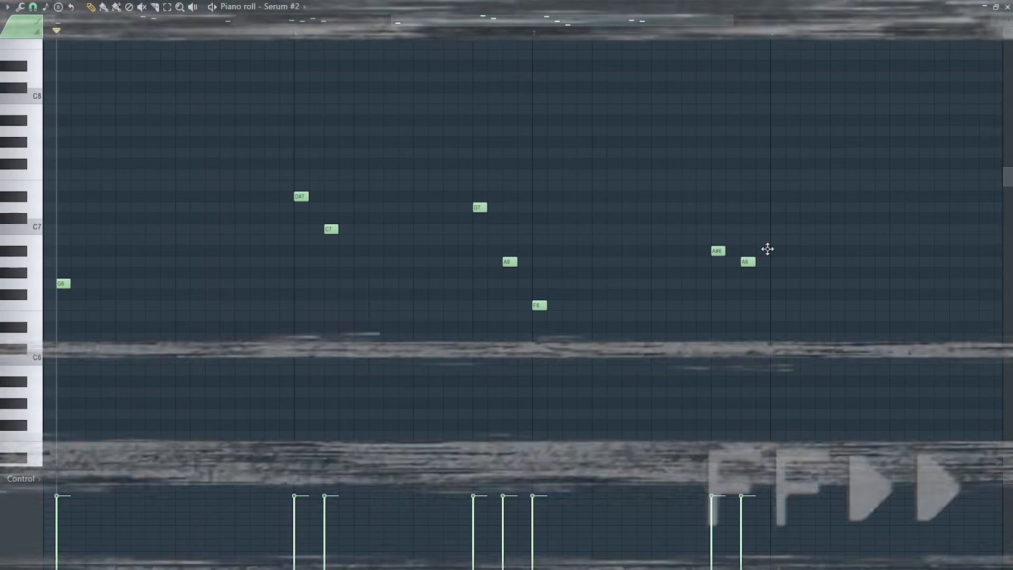
left_click(775, 251)
left_click(804, 284)
key("space")
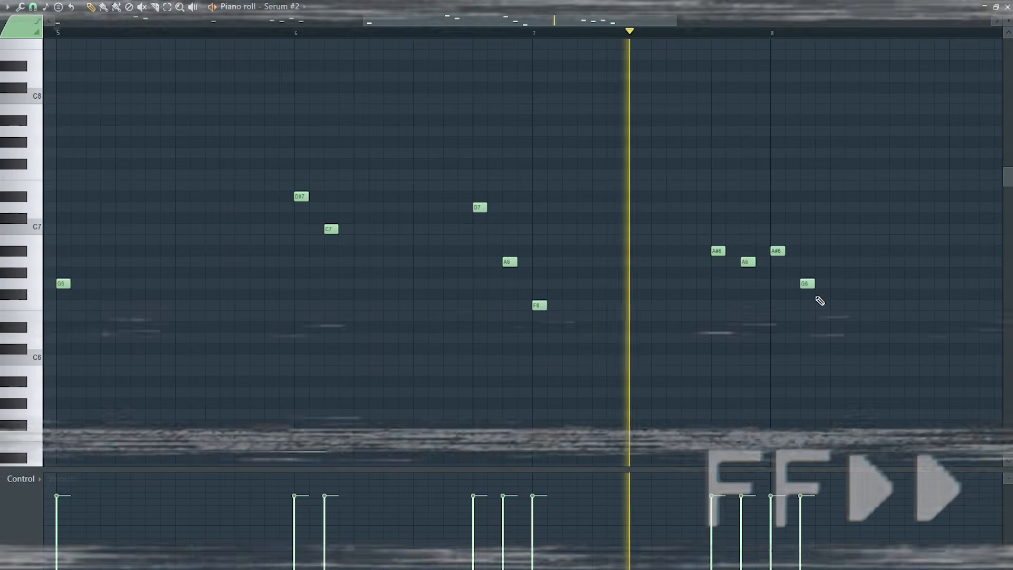
key("space")
left_click_drag(468, 27, 679, 69)
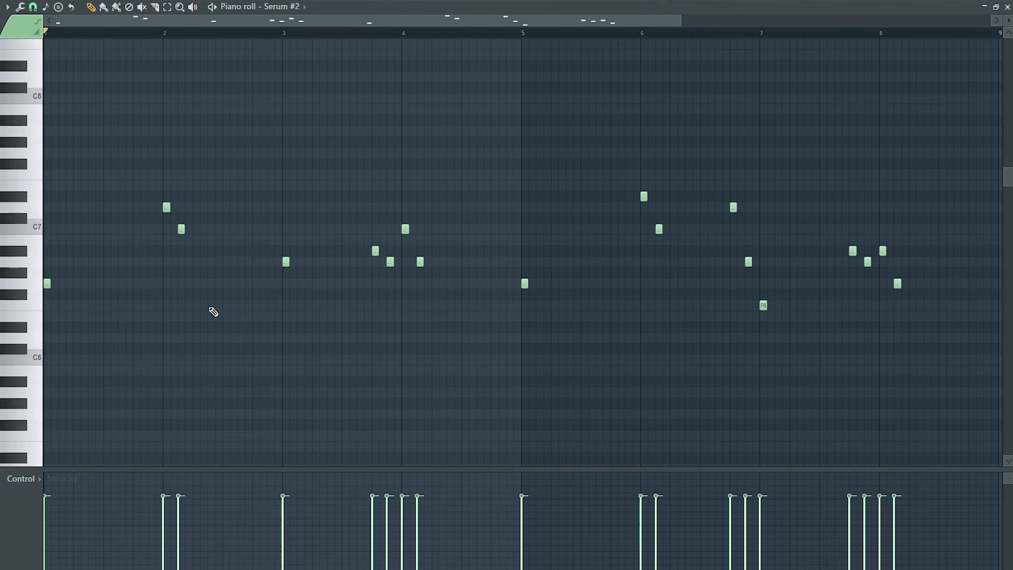
key("space")
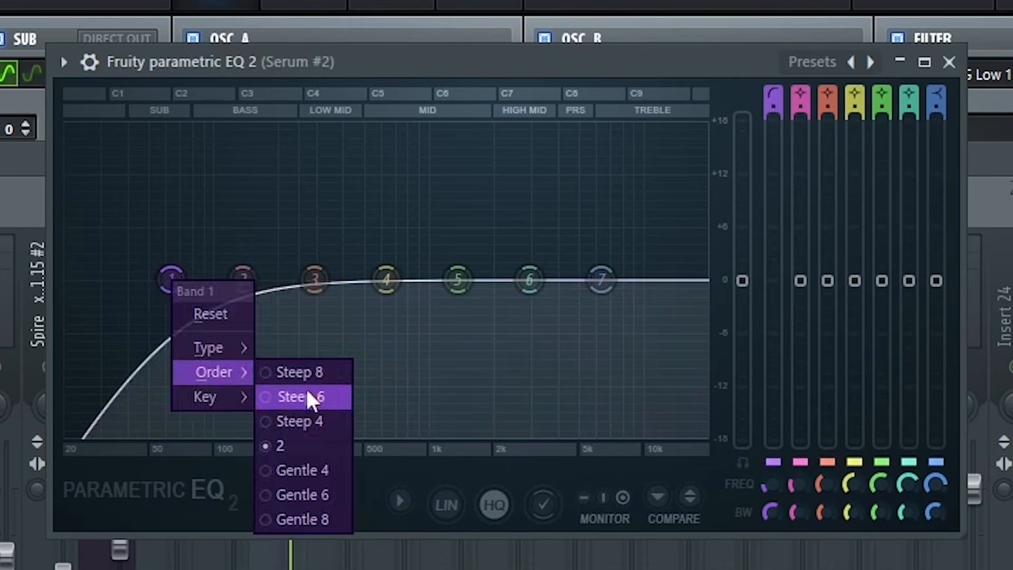
In Serum #2's Fruity parametric EQ 2, high-pass band 1 with order Steep 6 near 760 Hz and raise band 6 slightly near 3 kHz.
left_click(309, 396)
left_click_drag(172, 281, 272, 279)
left_click_drag(291, 280, 361, 280)
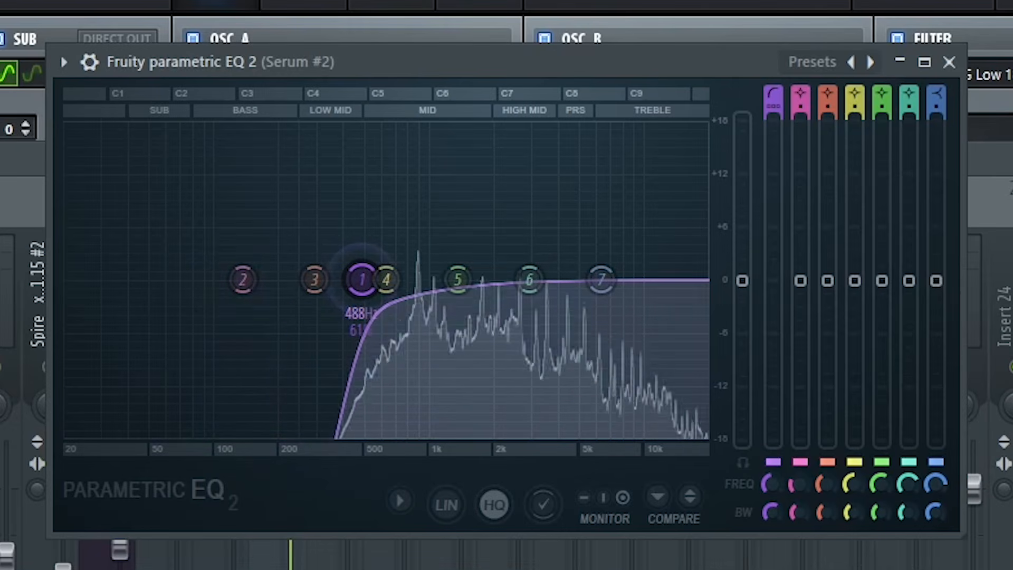
left_click_drag(530, 280, 532, 265)
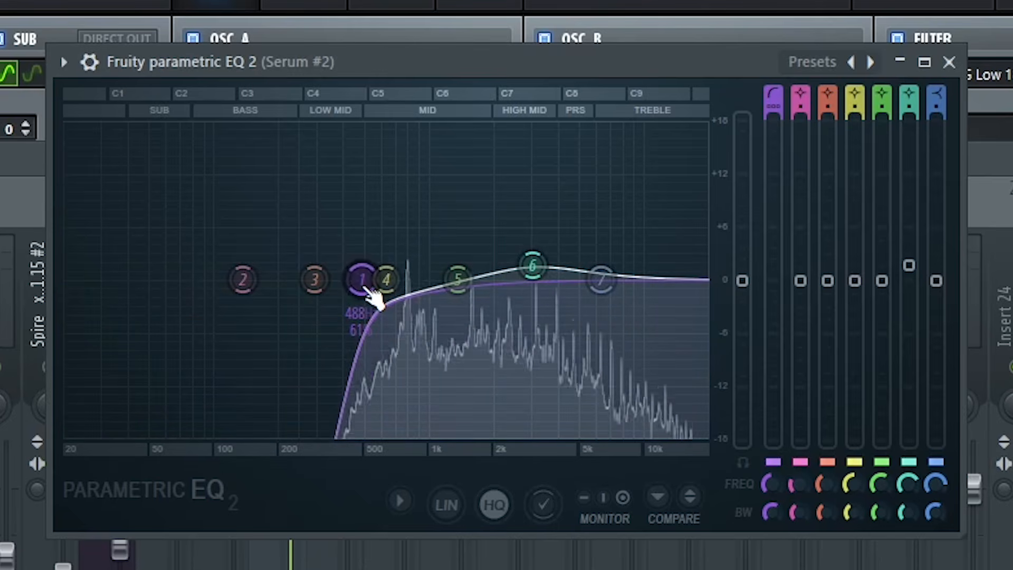
left_click_drag(369, 290, 410, 290)
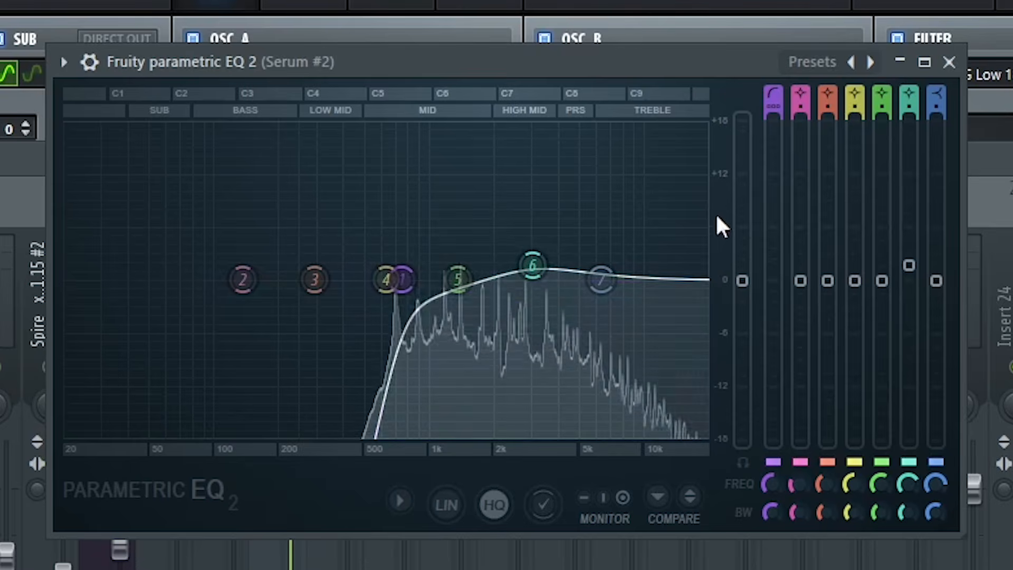
left_click_drag(543, 266, 551, 274)
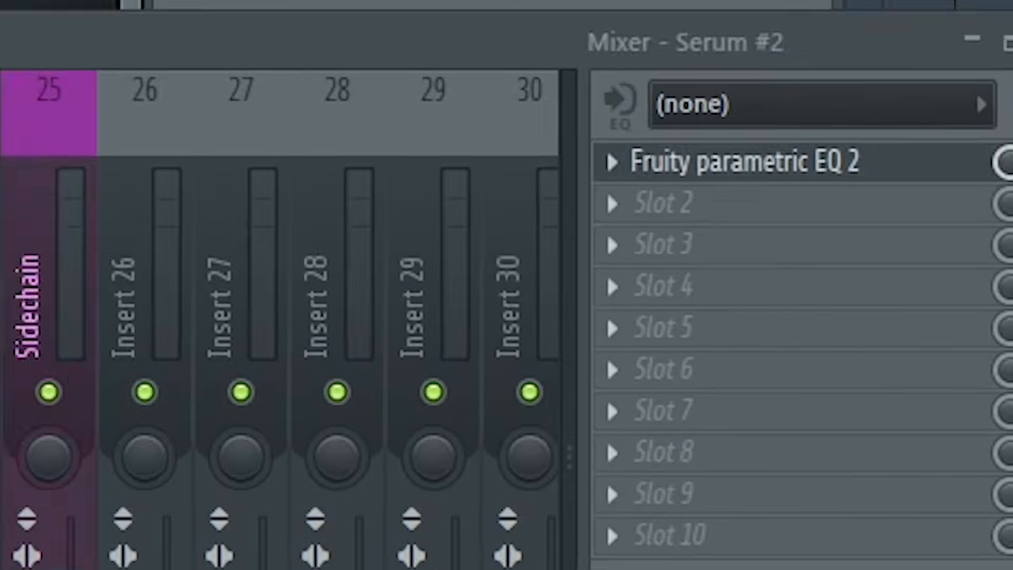
Load BPB Saturator in slot 2 of the Serum #2 mixer track and turn up its tube saturation.
left_click(610, 196)
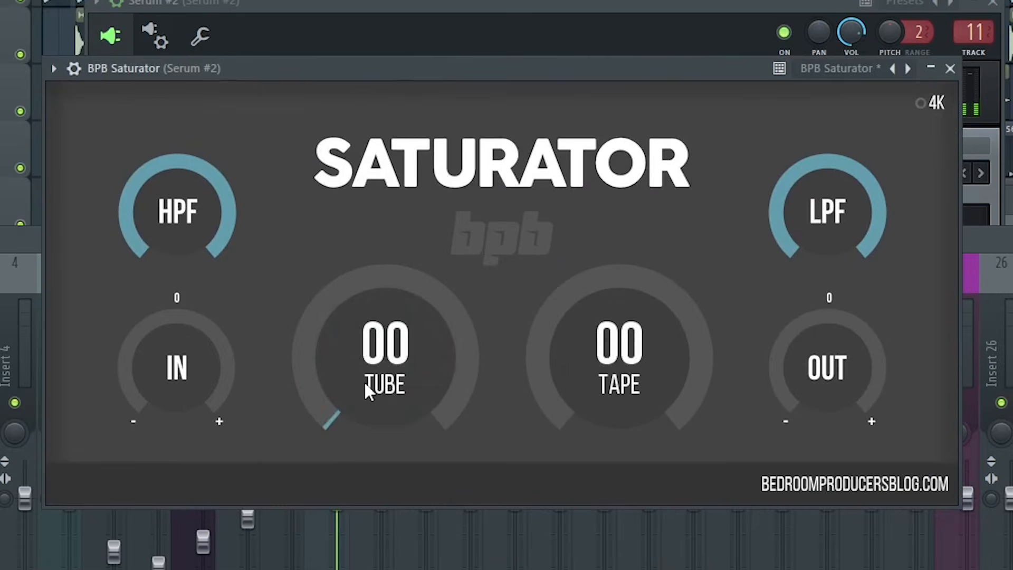
left_click_drag(347, 339, 347, 335)
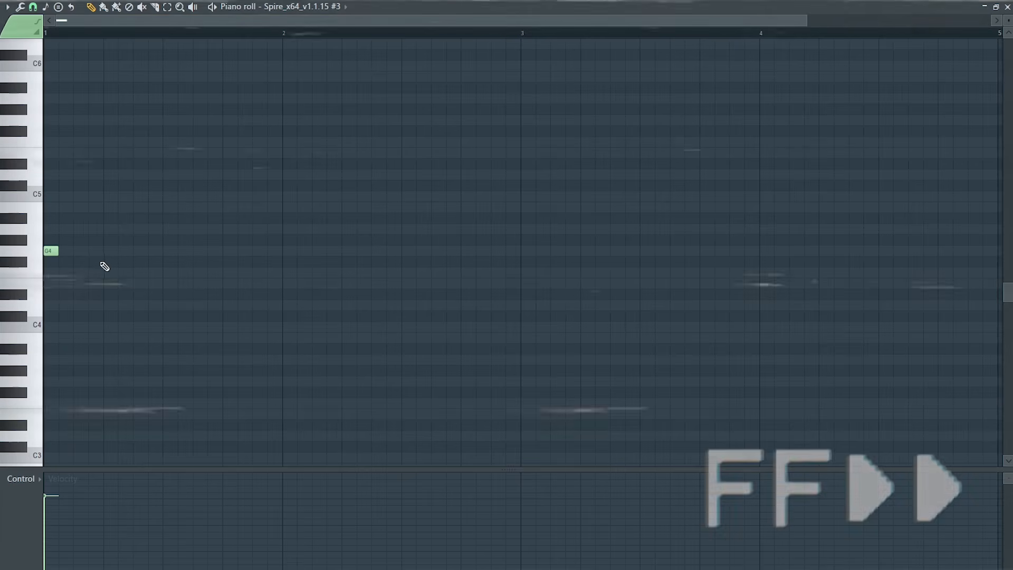
In the Spire #3 arp, follow the opening G4 with F4, A#4, A4 and two adjacent G4 notes in bar 1, and play it back.
left_click(80, 272)
left_click(108, 218)
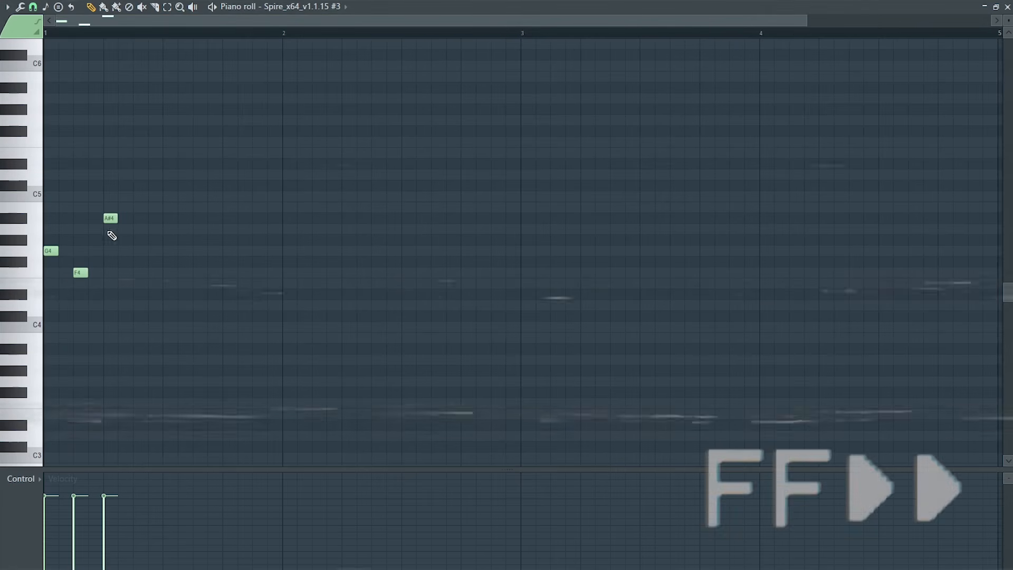
left_click(140, 228)
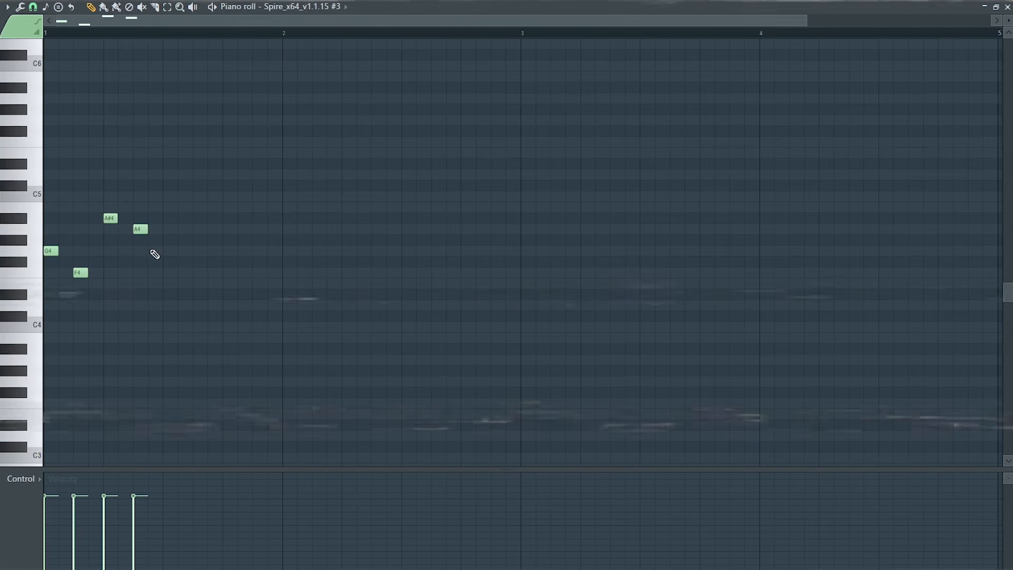
left_click(155, 251)
left_click(169, 251)
key("space")
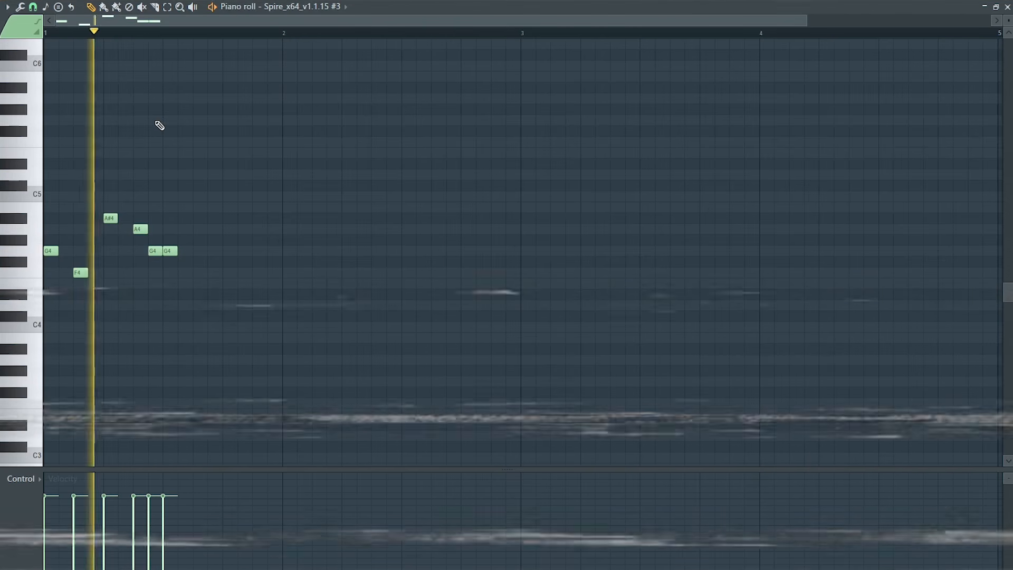
key("space")
Complete bar 1 of the arp with three more evenly spaced G4 notes and audition it.
left_click(199, 250)
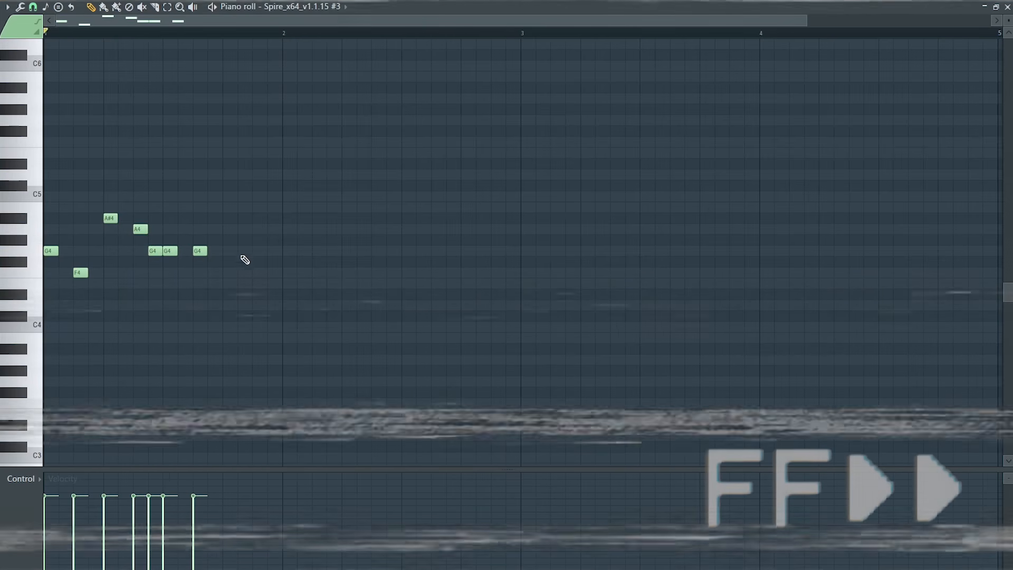
left_click(228, 250)
left_click(258, 251)
key("space")
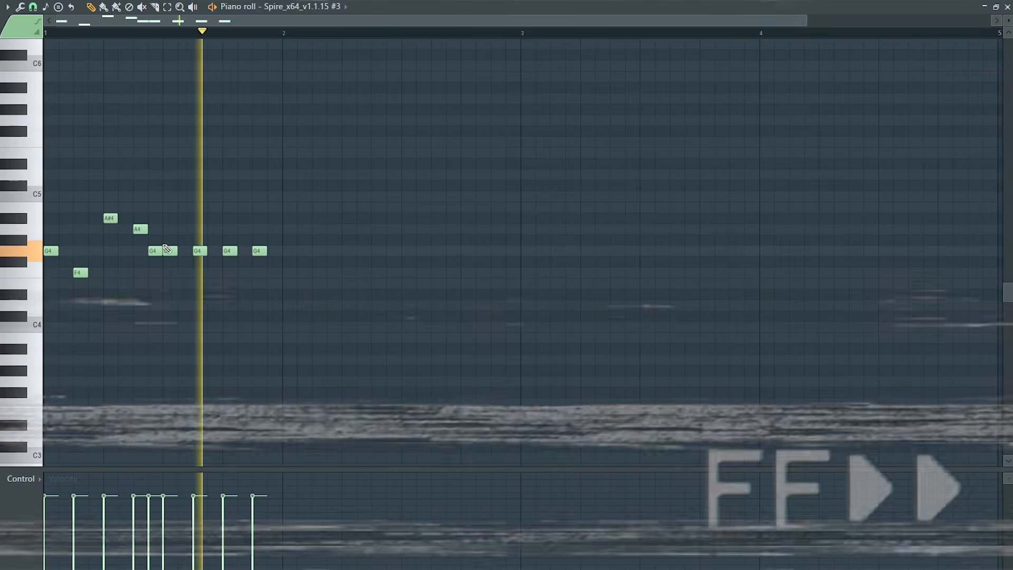
key("space")
Duplicate the one-bar arp three times to fill bars 2–4, and clear the note selection.
key("ctrl+a")
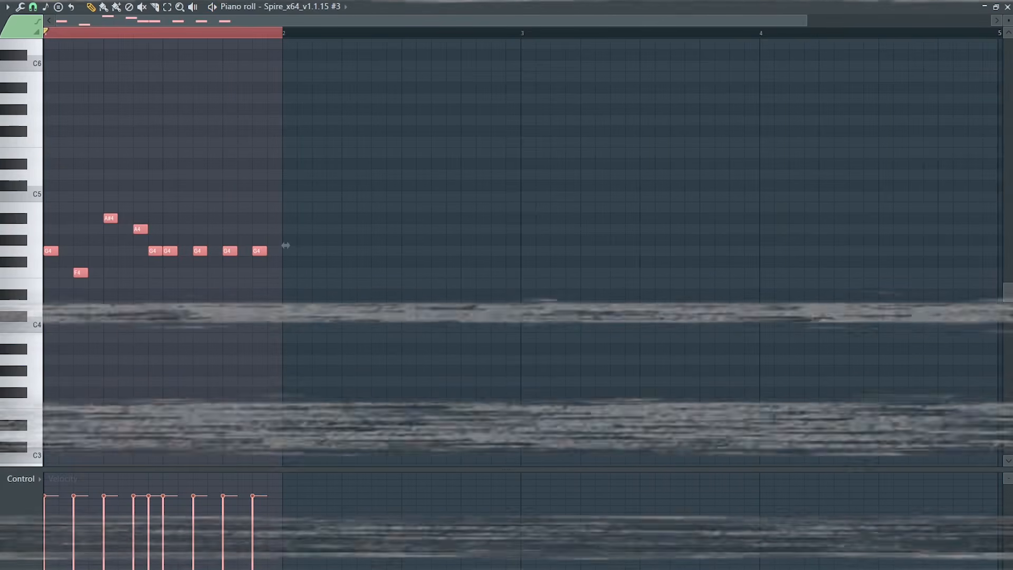
key("ctrl+b")
key("ctrl+b")
key("ctrl+b")
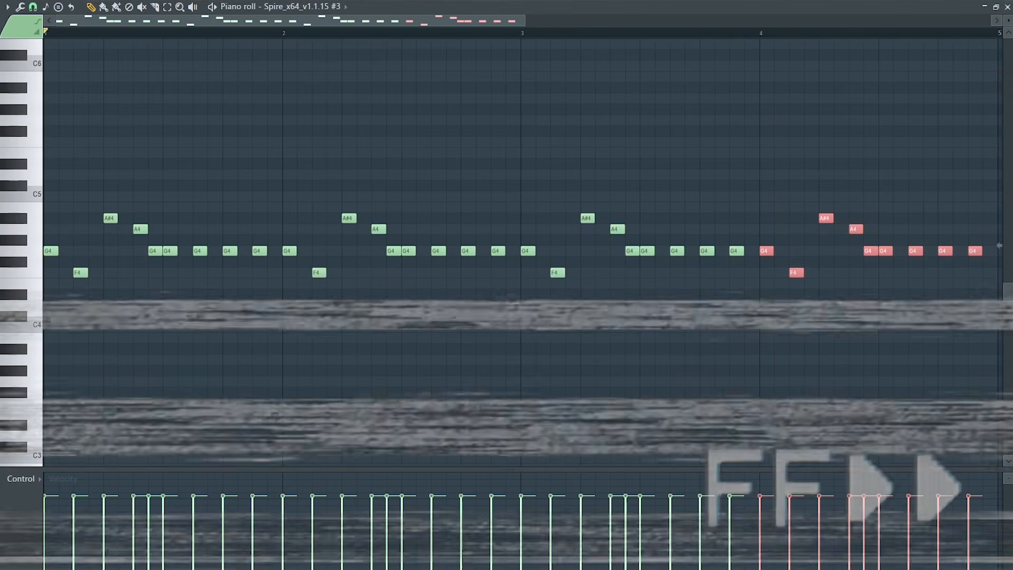
key("ctrl+d")
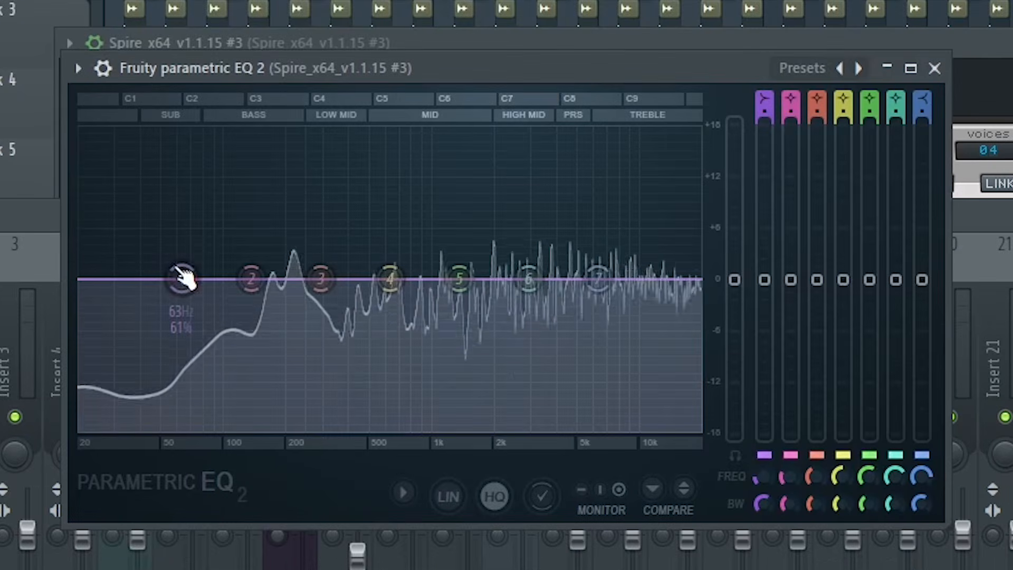
In Spire #3's Fruity parametric EQ 2, lower band 1 to -18 dB near 340 Hz, and open PanCake2 in slot 2.
left_click_drag(182, 278, 333, 425)
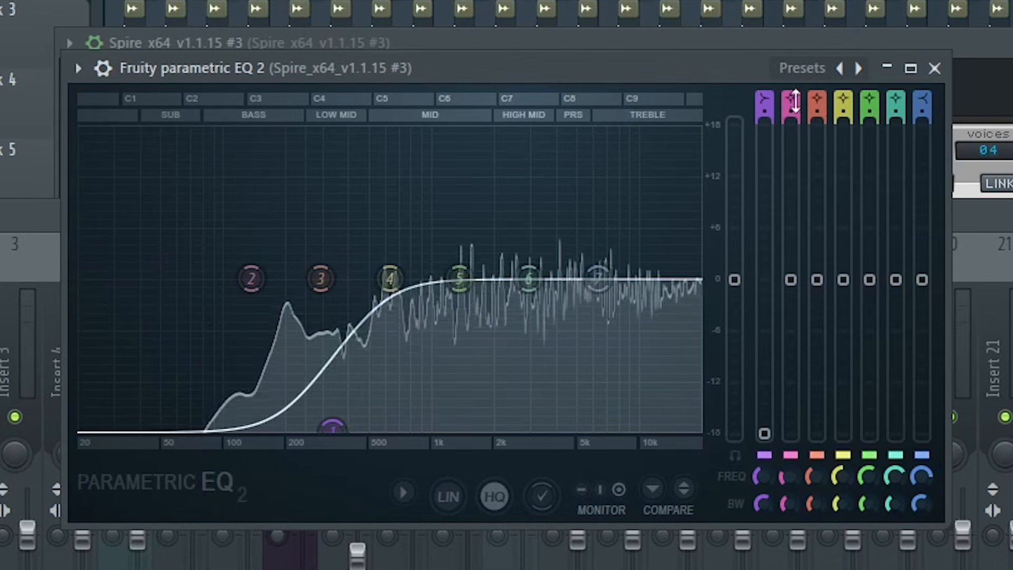
left_click(935, 68)
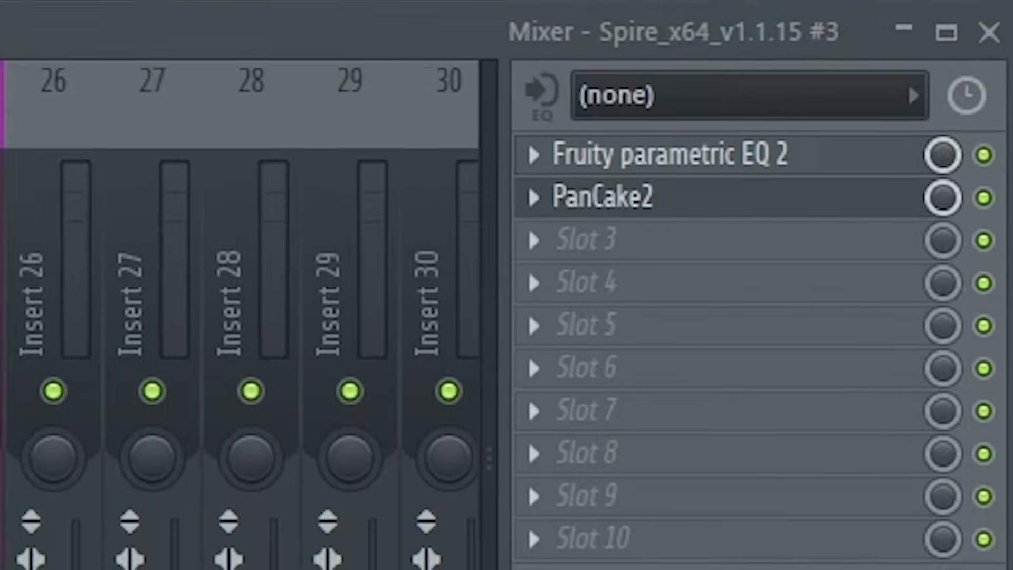
left_click(590, 195)
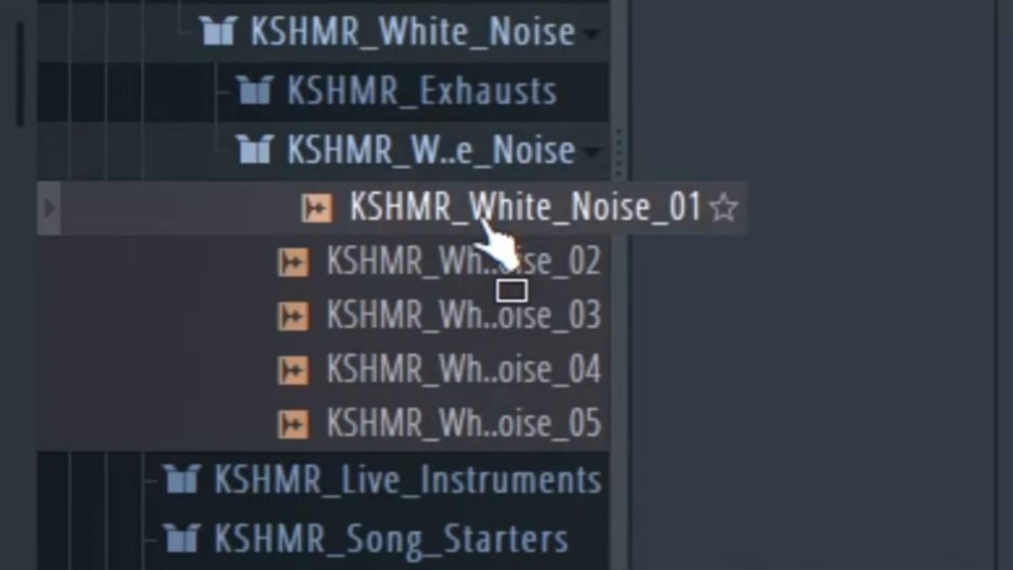
Add KSHMR_White_Noise_01 to the playlist below the arps, assign it to mixer track 13 and route that track to Sidechain.
left_click_drag(497, 237, 95, 291)
double_click(165, 287)
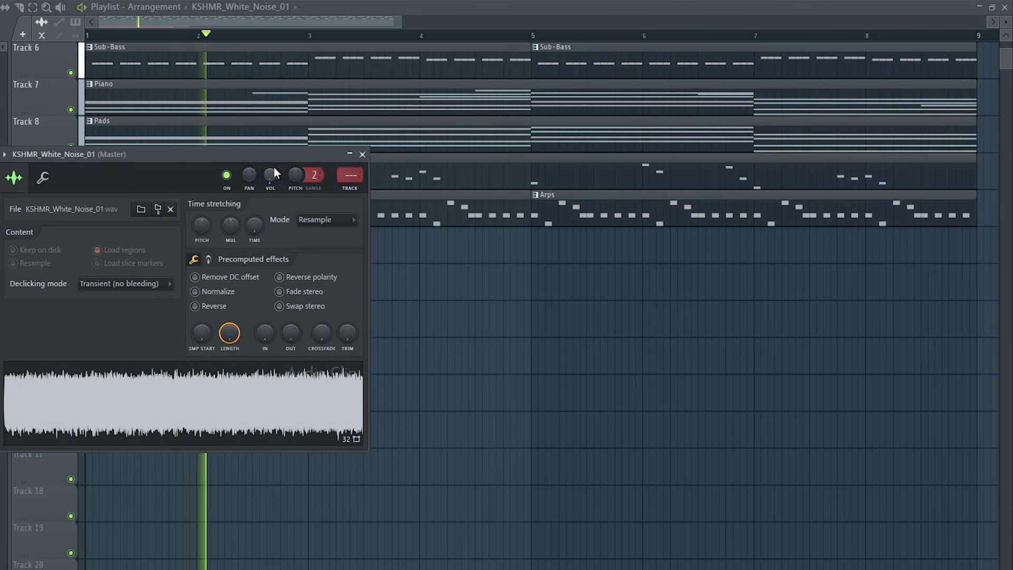
left_click(345, 189)
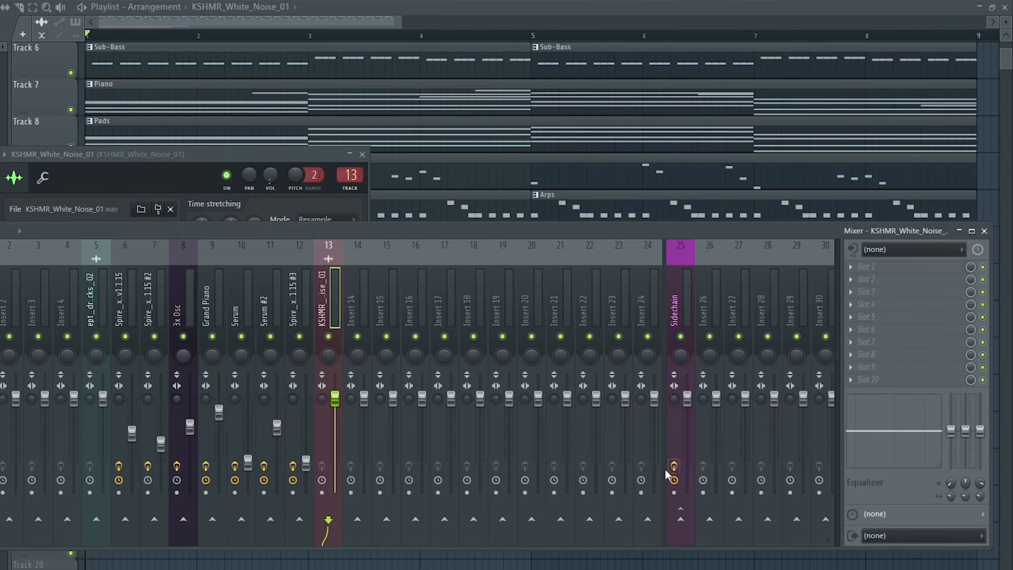
left_click(721, 534)
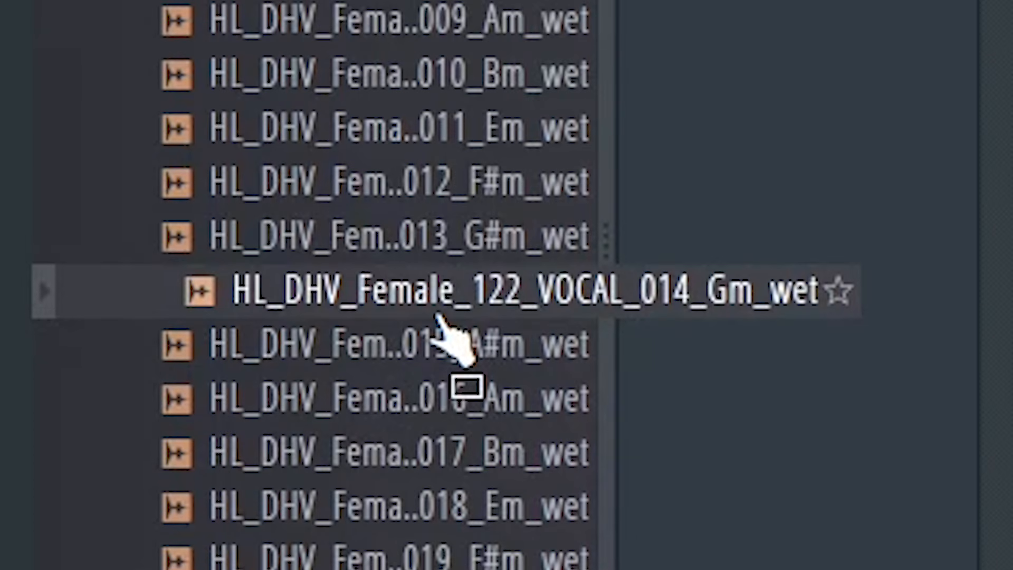
Place the HL_DHV_Female_122_VOCAL_014_Gm_wet sample on Track 12 from bar 9.
left_click_drag(443, 338, 488, 461)
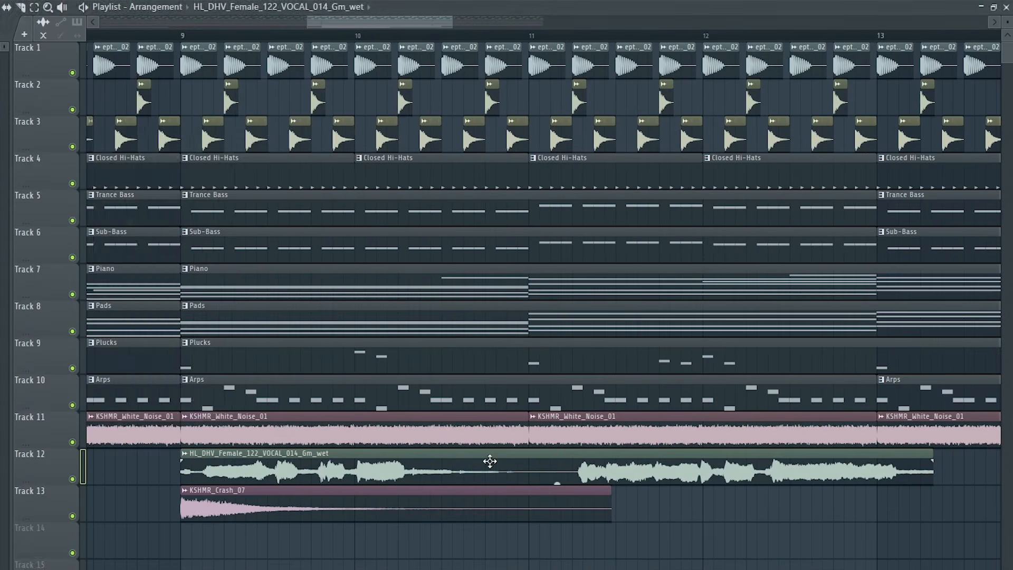
Set the vocal clip's time-stretching mode to Stretch and shorten its stretch time to fit bars 9–12.
double_click(489, 464)
left_click(301, 206)
left_click(304, 240)
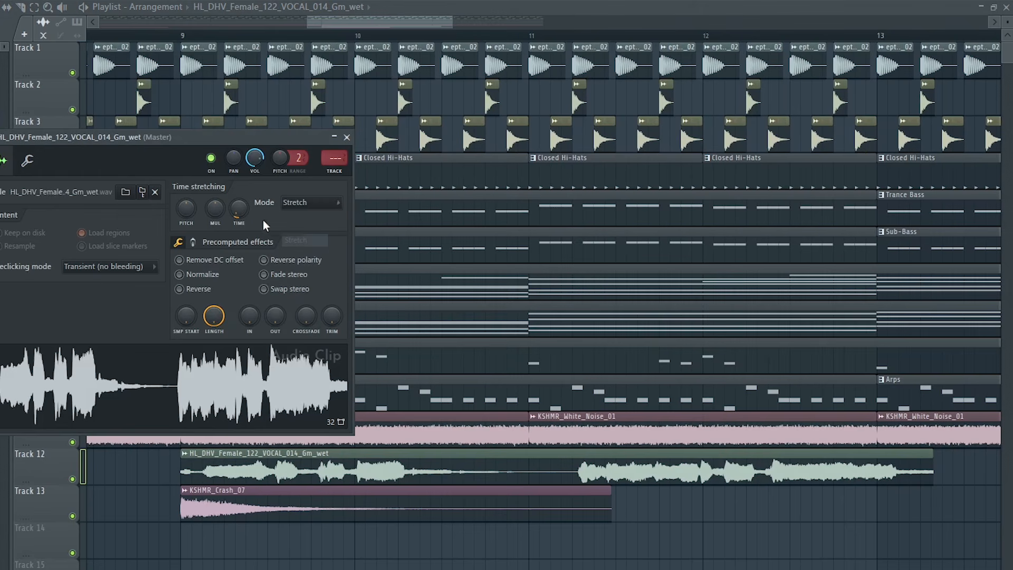
left_click_drag(233, 209, 234, 222)
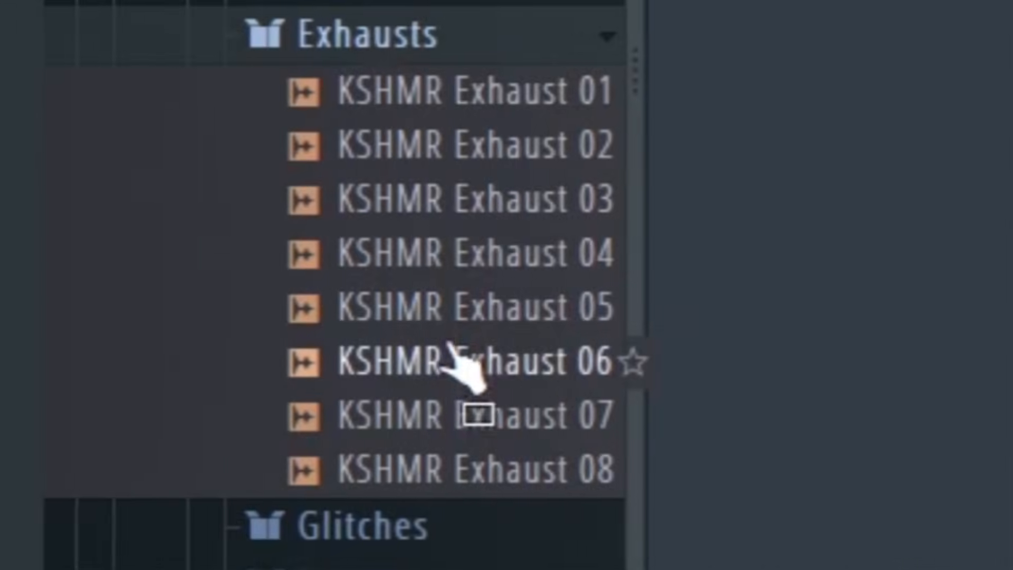
Place the KSHMR Exhaust 06 sample on Track 14 at bar 17 and lower its clip volume.
left_click_drag(424, 360, 213, 355)
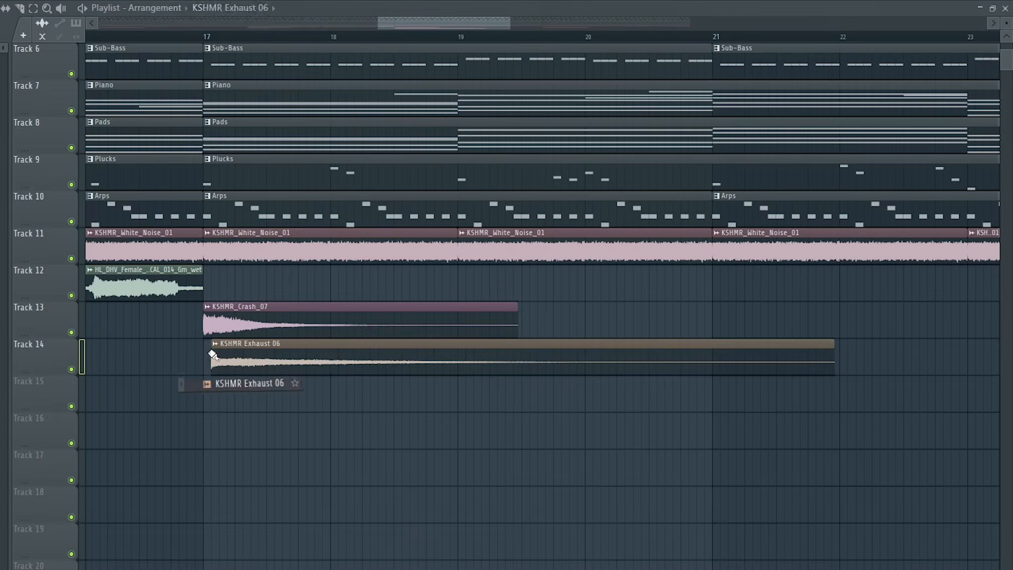
double_click(245, 355)
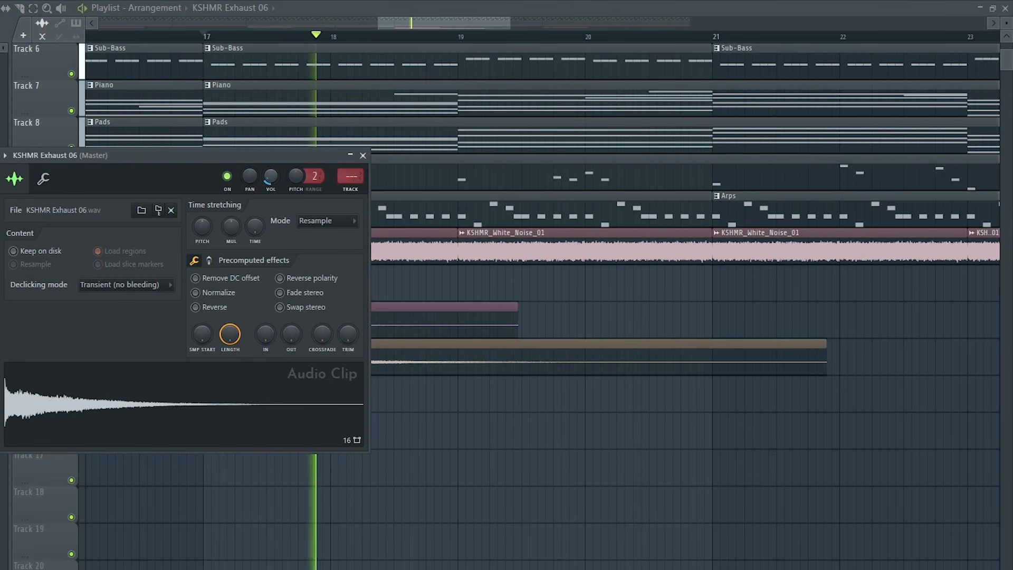
left_click(363, 156)
Add a second KSHMR Exhaust 06 clip on Track 15 at bar 16, make it unique and reverse it.
scroll(438, 369, "up", 3)
left_click(206, 396)
right_click(206, 381)
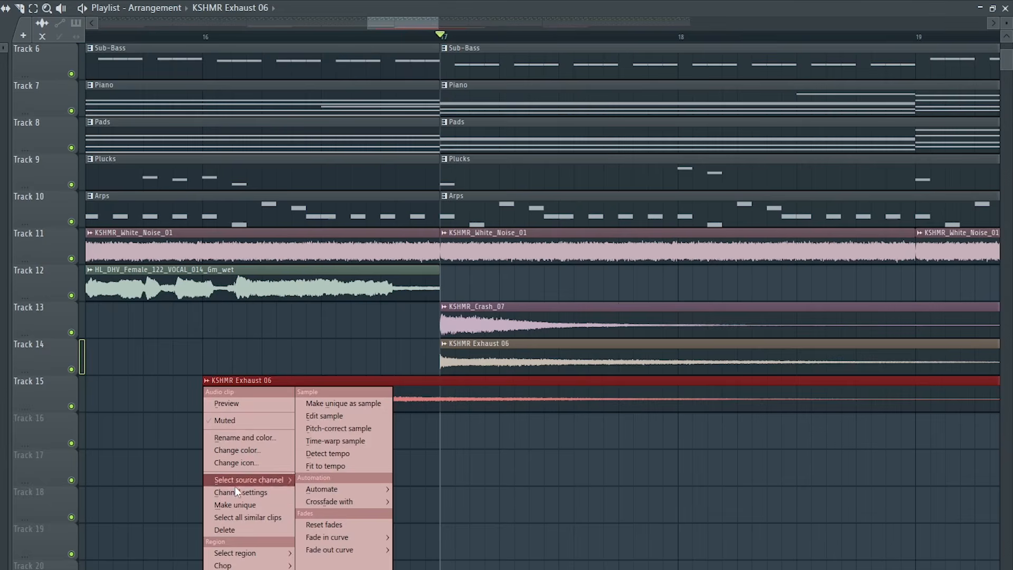
left_click(243, 482)
double_click(281, 393)
left_click(380, 172)
Move the reversed exhaust clip on Track 15 earlier so that it ends exactly at bar 17.
scroll(397, 357, "down", 3)
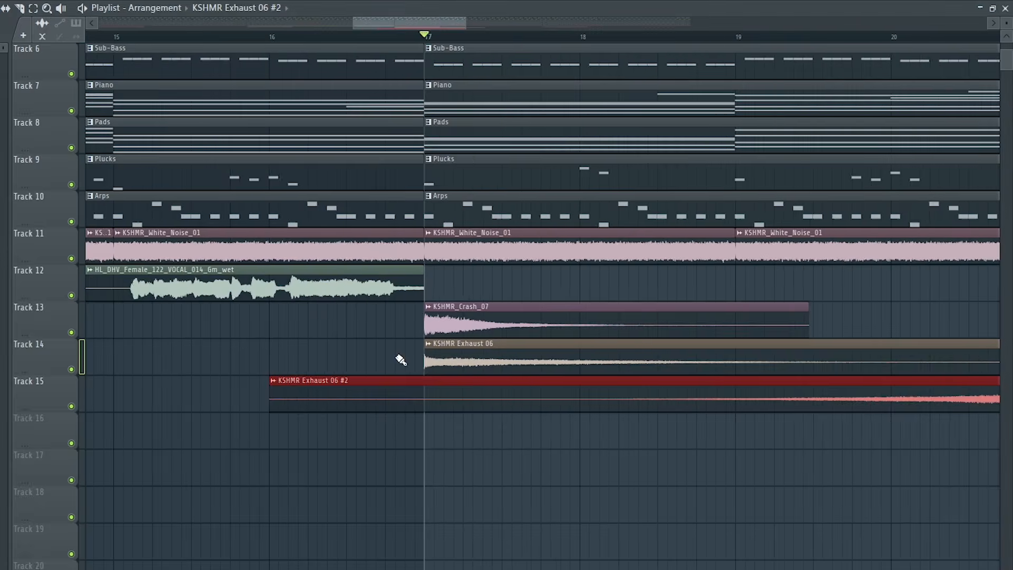
left_click_drag(553, 395, 366, 404)
left_click_drag(472, 393, 457, 394)
scroll(444, 391, "up", 3)
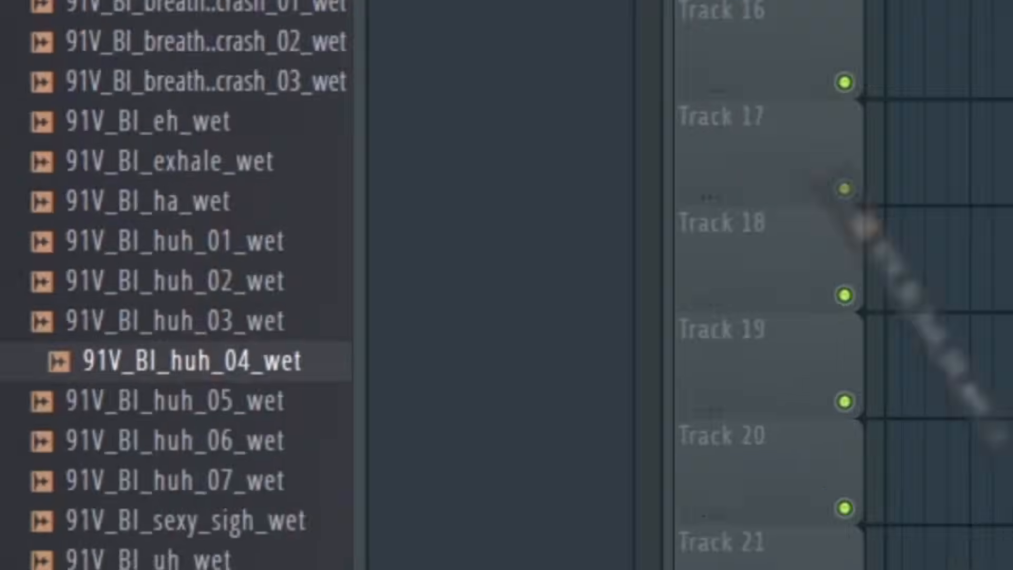
Place the 91V_BI_huh_04_wet vocal sample at bar 17 below the exhaust clips and open its clip settings.
left_click_drag(190, 361, 305, 362)
double_click(374, 356)
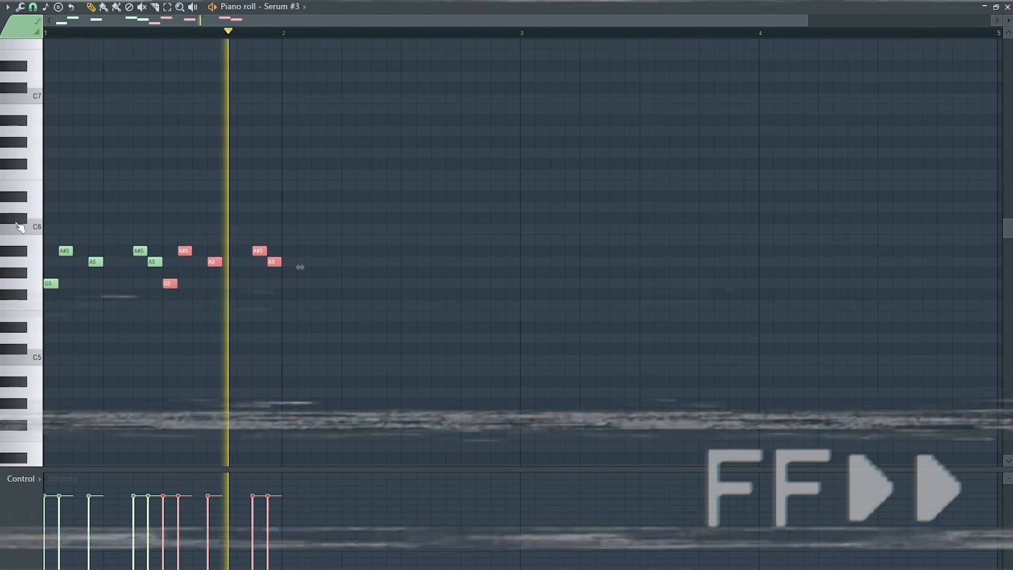
Write the Serum #3 lead melody with short G5, A5, A#5 and C6 notes, duplicating note groups to extend the pattern.
key("space")
left_click(320, 360, "ctrl")
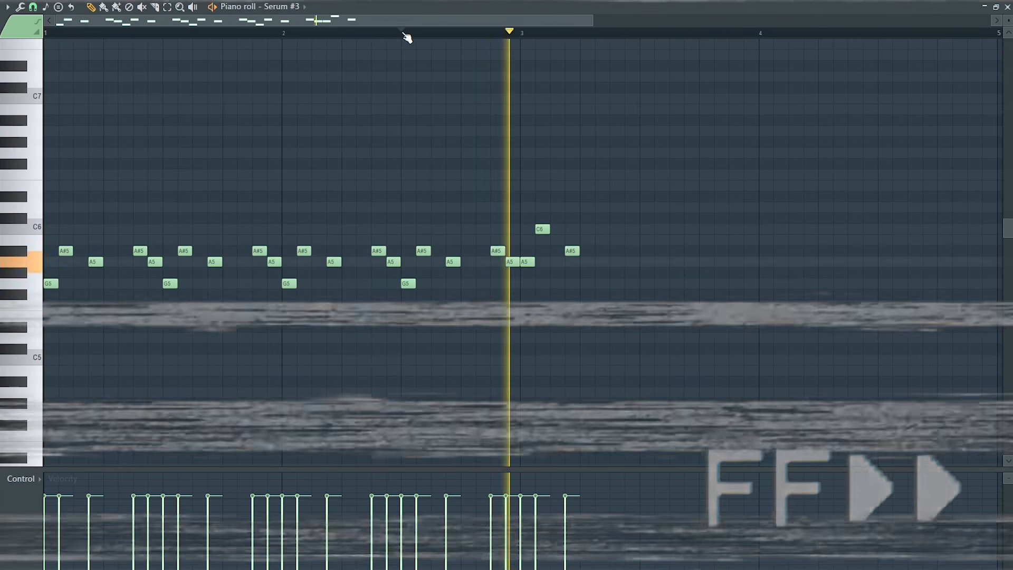
key("space")
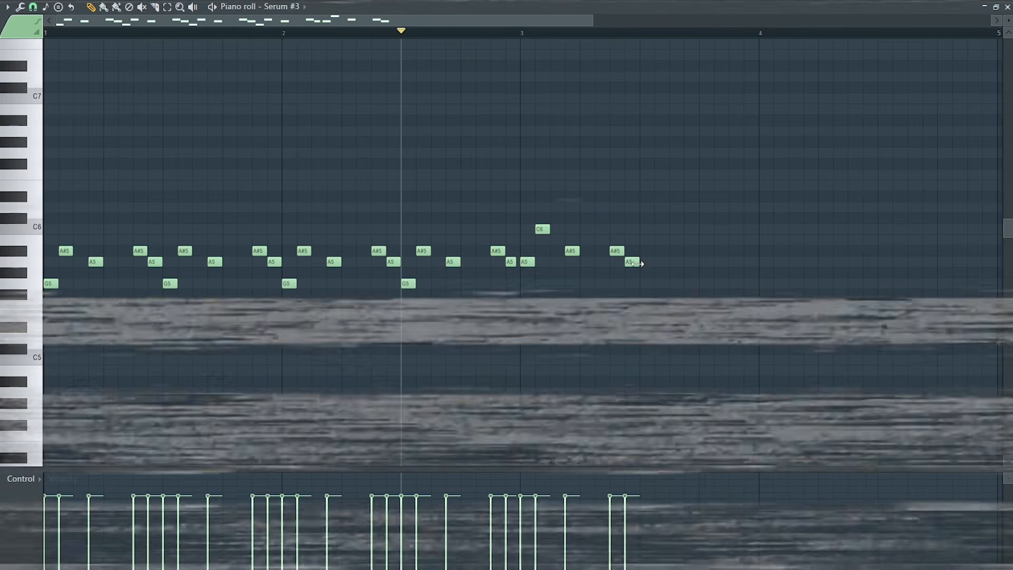
left_click_drag(685, 285, 525, 208)
key("ctrl+b")
key("ctrl+b")
key("ctrl+b")
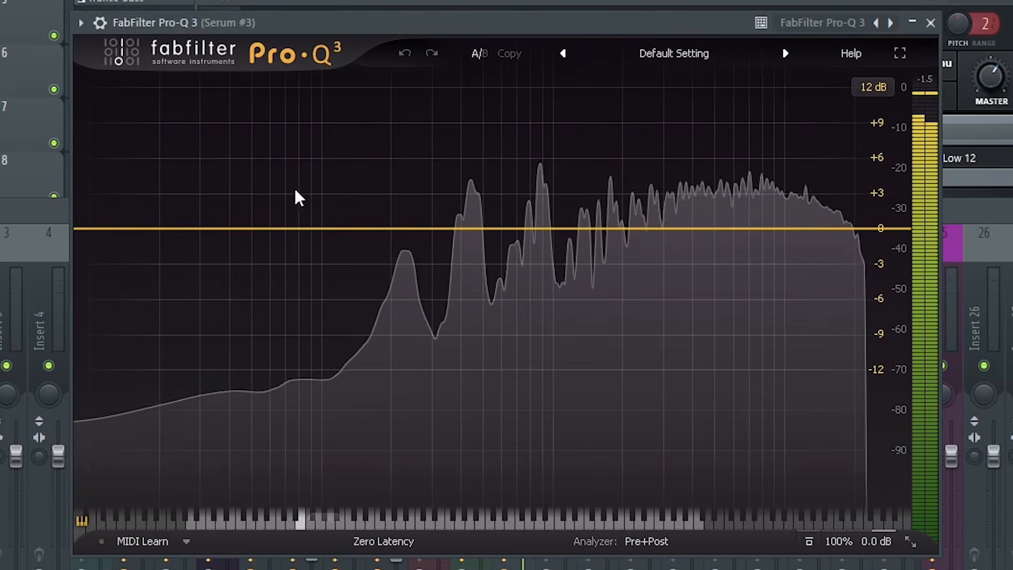
In Serum #3's Pro-Q 3, add a -30 dB low shelf at about 99 Hz and a narrow cut on the midrange peak.
left_click_drag(290, 229, 299, 267)
right_click(299, 268)
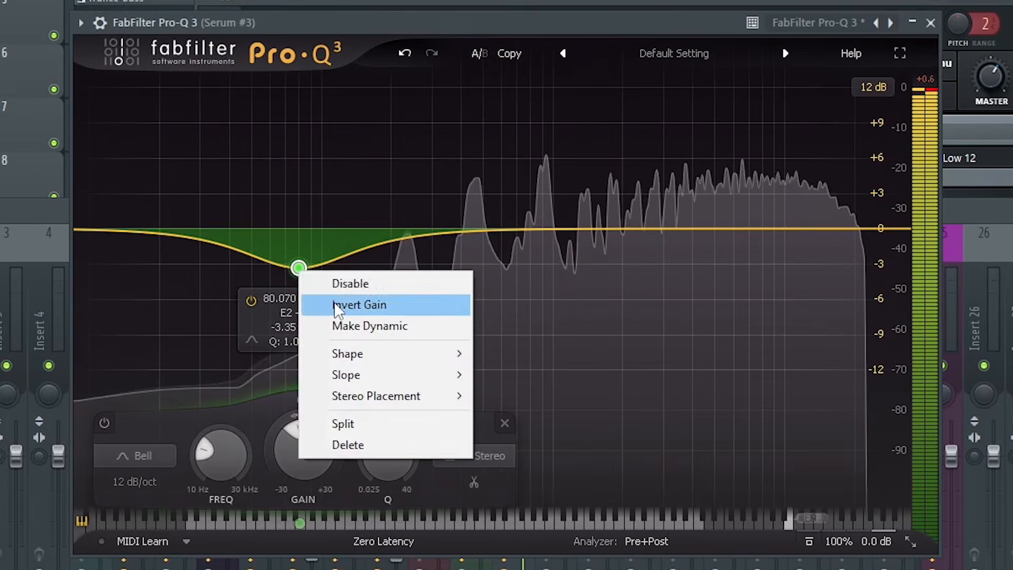
mouse_move(435, 355)
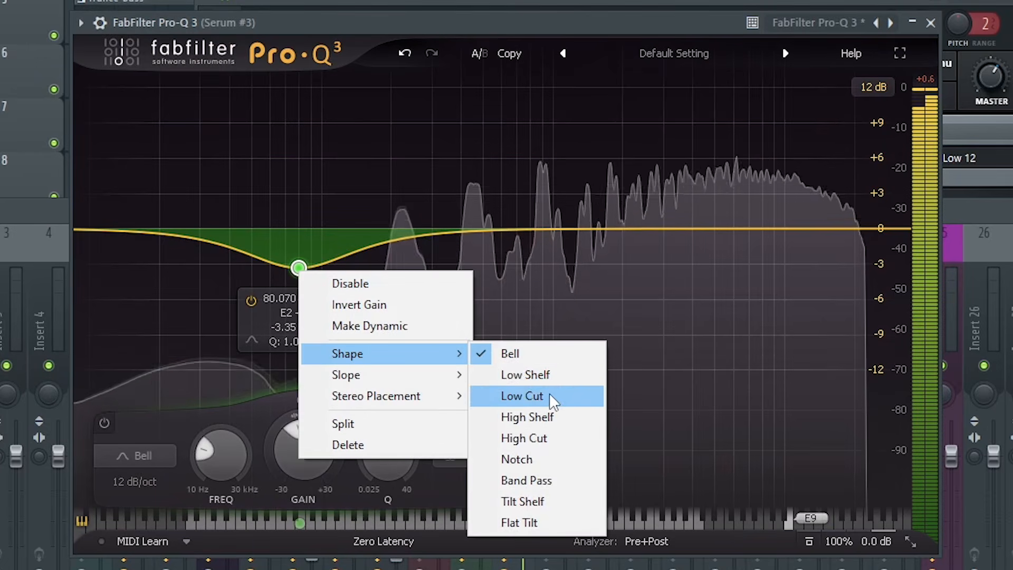
left_click(526, 375)
left_click_drag(300, 251, 318, 381)
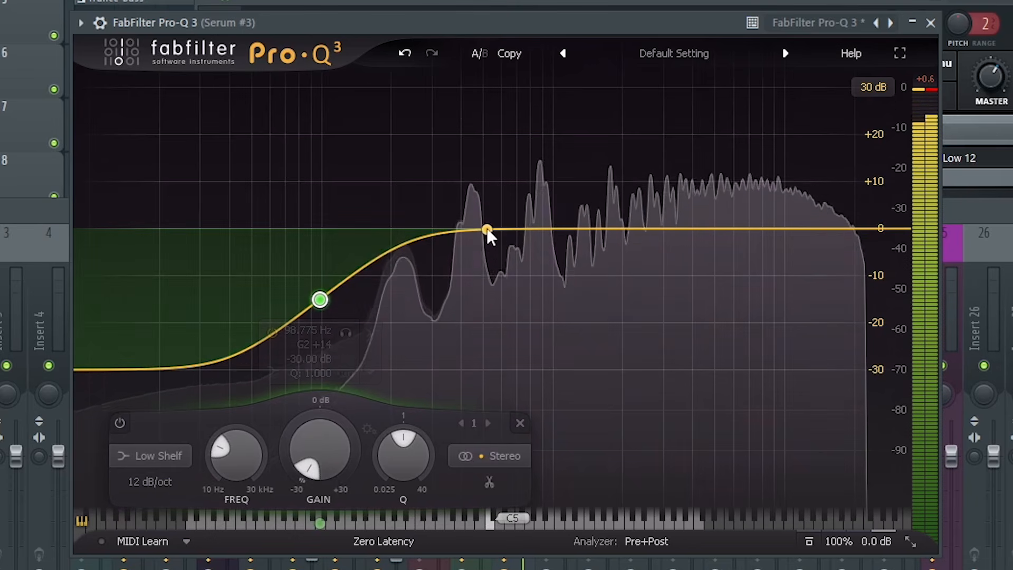
left_click_drag(536, 227, 536, 270)
scroll(537, 252, "up", 15)
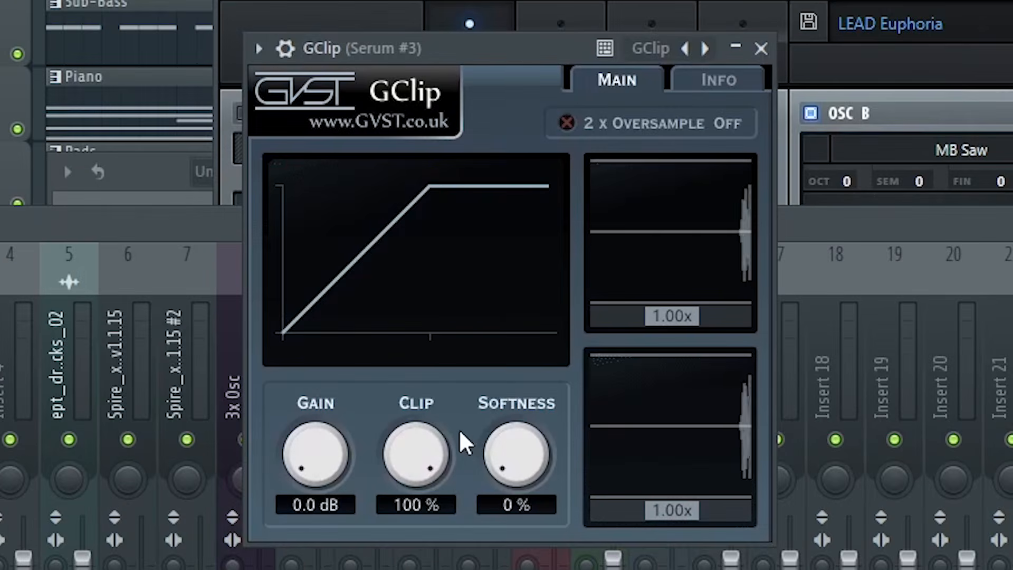
Lower the Clip level and raise the Gain in GClip on the Serum #3 mixer track.
left_click_drag(416, 455, 433, 495)
left_click_drag(341, 481, 336, 467)
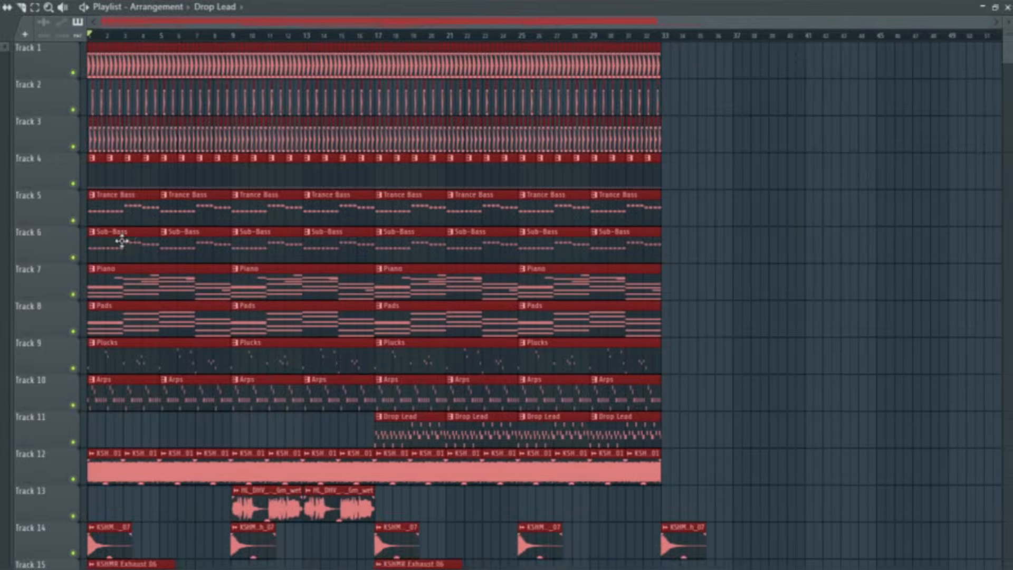
Move the whole 32-bar arrangement so that it starts at bar 33, and clear the selection.
left_click_drag(106, 269, 680, 270)
left_click(611, 356, "ctrl")
scroll(670, 398, "right", 3)
scroll(669, 398, "down", 3)
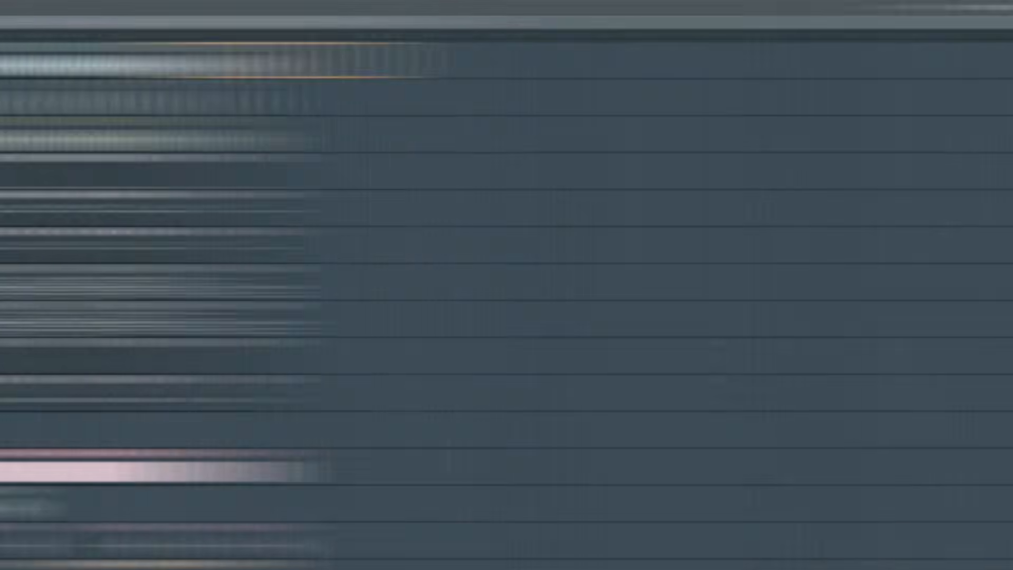
Copy the kick, Closed Hi-Hats, Trance Bass and Piano clips from bar 33 to bar 1, and duplicate them through bar 16.
left_click_drag(539, 42, 598, 77)
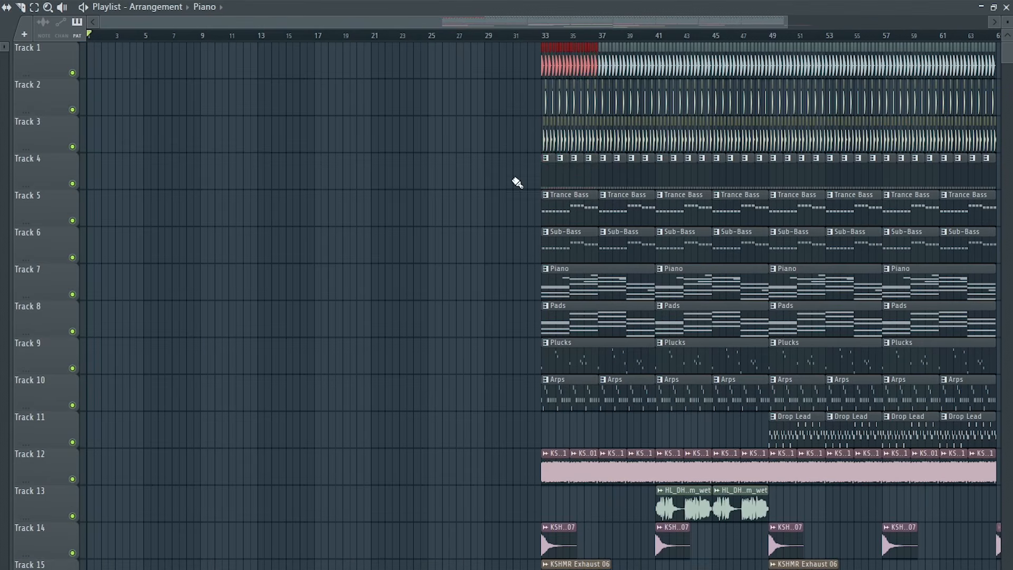
left_click_drag(593, 167, 592, 167)
left_click_drag(519, 201, 572, 209)
left_click_drag(526, 299, 14, 270)
key("ctrl+b")
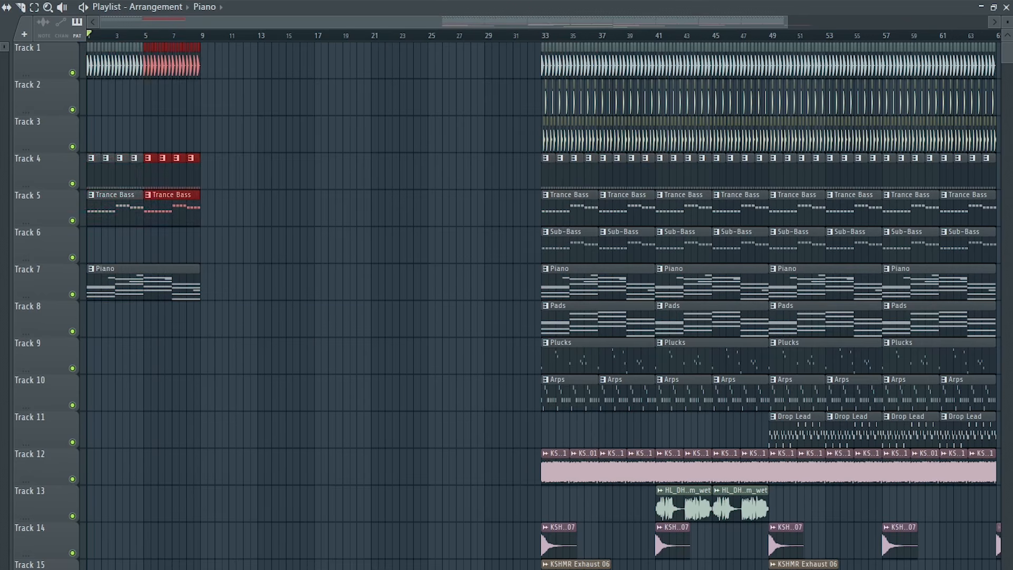
left_click_drag(87, 44, 399, 375)
key("ctrl+b")
Copy eight bars of the Track 2 and Track 3 drums and the Pads from bar 33 to bar 9.
left_click_drag(506, 80, 667, 154)
left_click(572, 310, "ctrl+shift")
left_click_drag(573, 309, 226, 301)
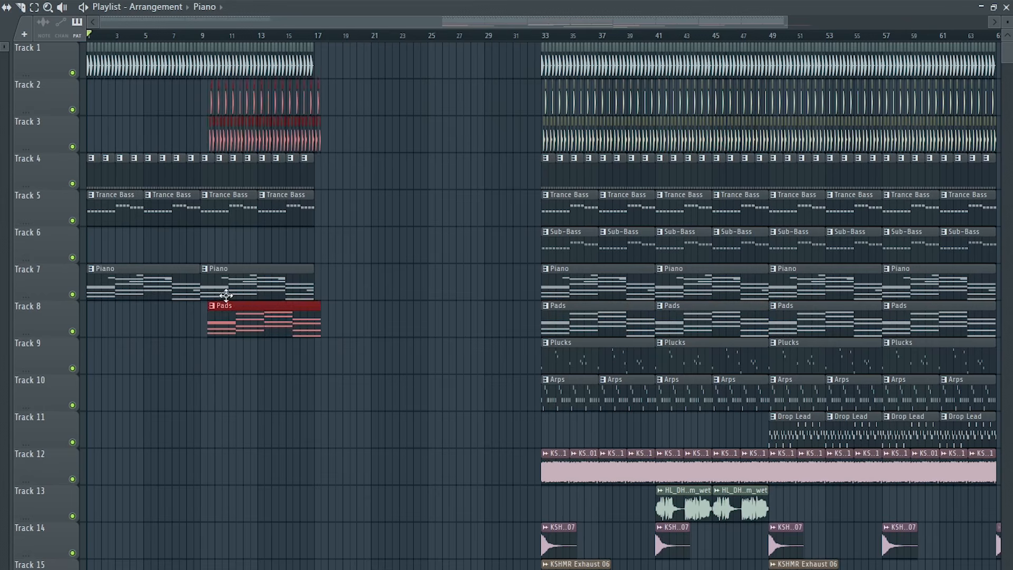
left_click(332, 65)
Copy KSHMR Exhaust 06 and its reversed version from bar 49 to the bar 17 transition, on Tracks 10 and 11.
scroll(889, 464, "down", 3)
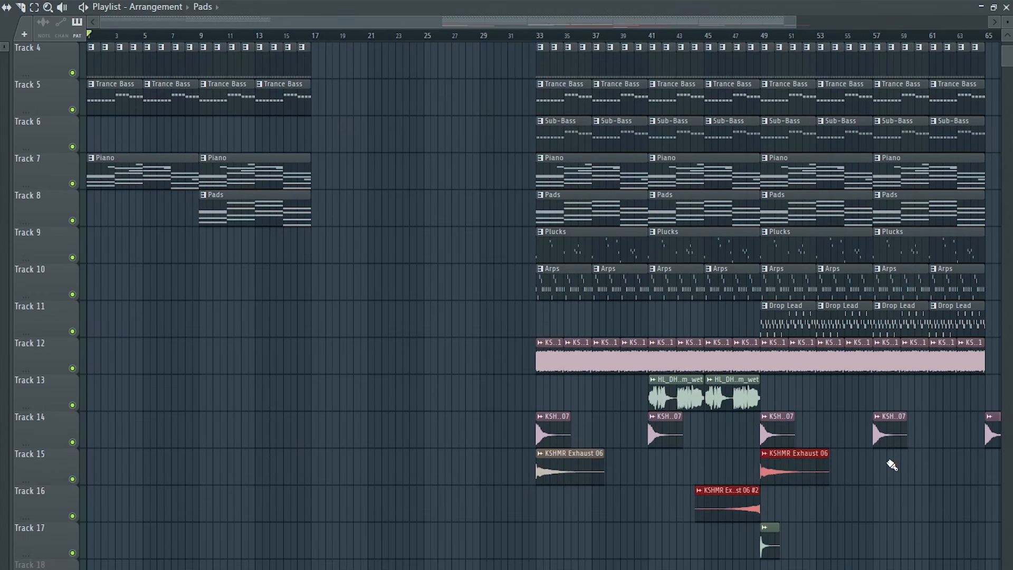
left_click_drag(804, 454, 351, 316)
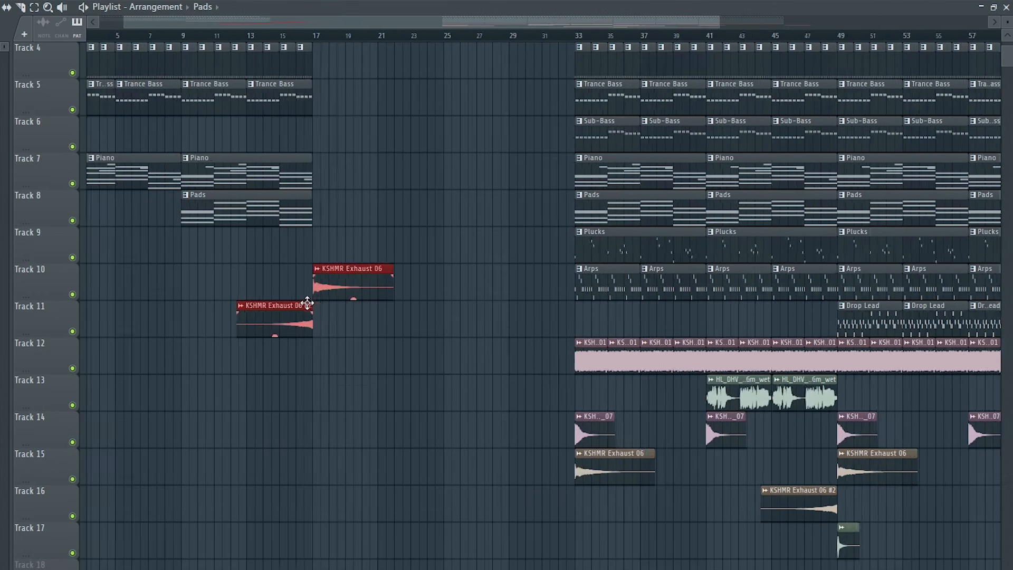
scroll(338, 296, "up", 10)
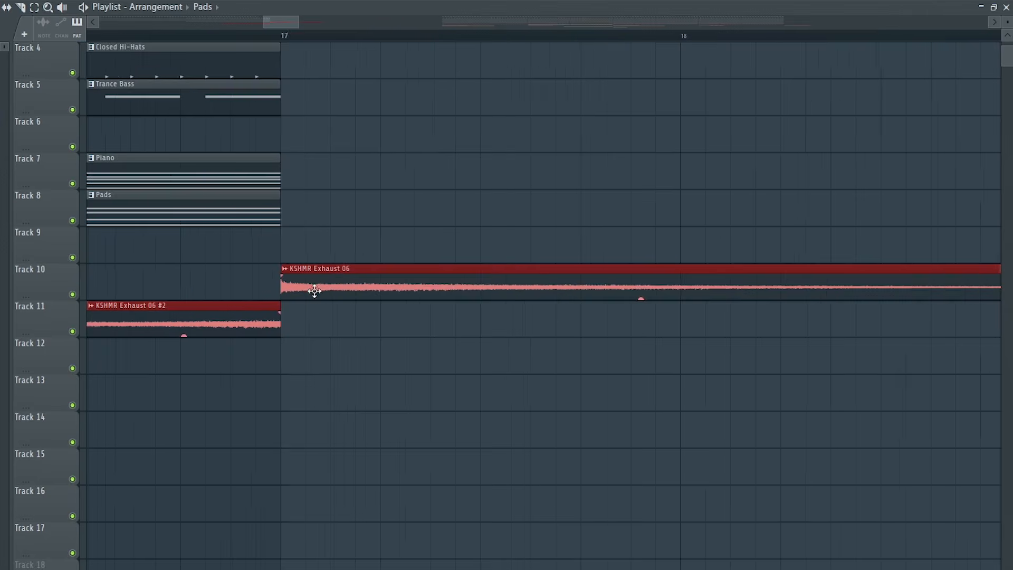
scroll(507, 351, "down", 8)
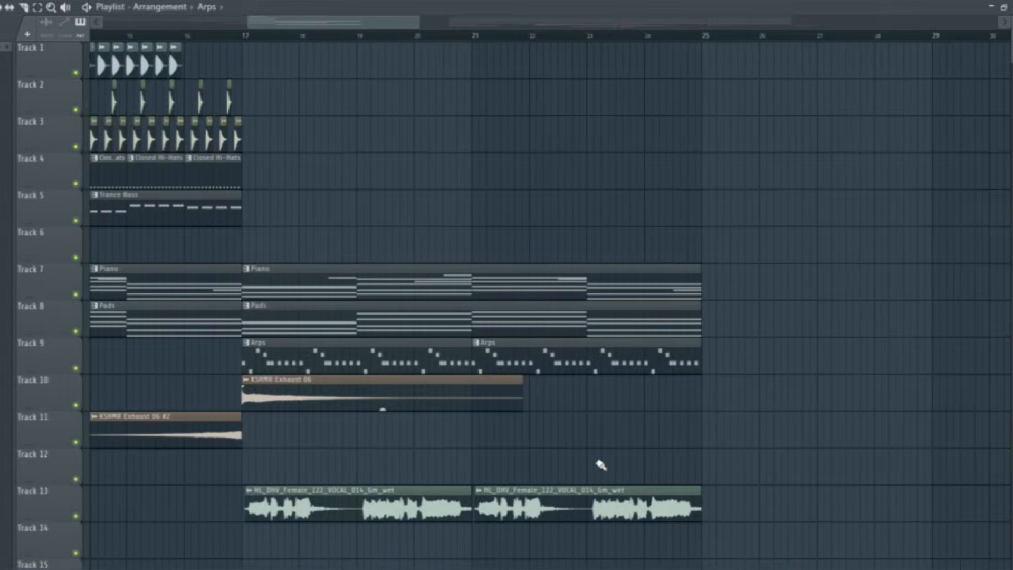
Copy KSHMR Exhaust 06 and its reversed version from the bar 17 transition to bar 25.
scroll(598, 462, "down", 3)
scroll(943, 425, "up", 1)
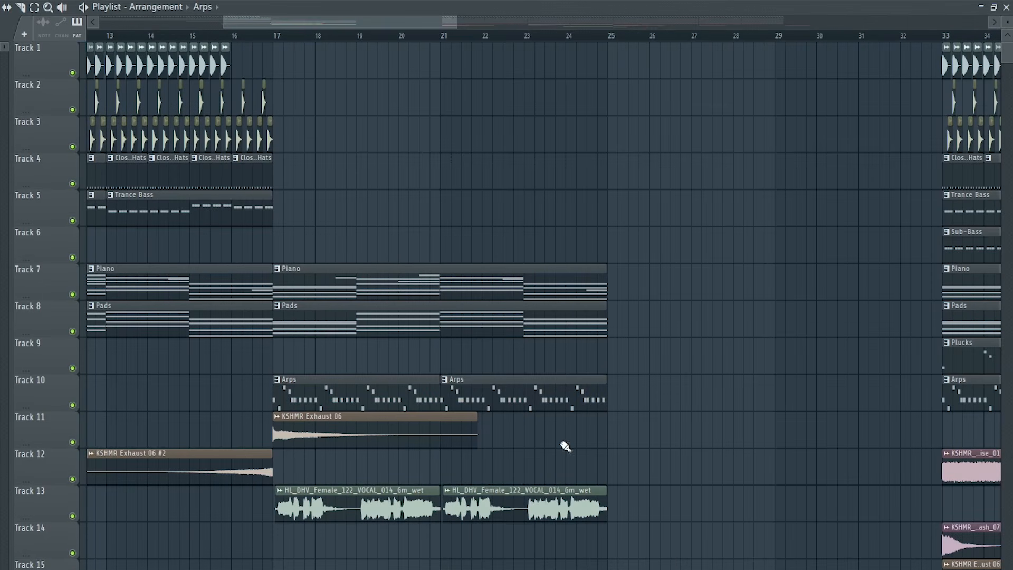
left_click_drag(255, 414, 651, 409)
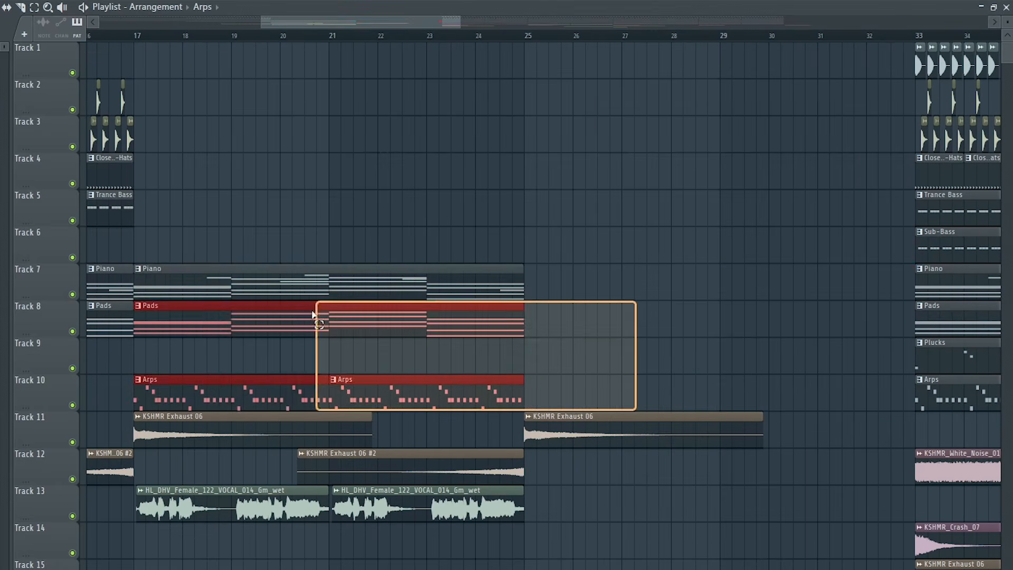
Duplicate the Piano, Pads and Arps of bars 17–24 into bars 25–32, and add a Plucks clip on Track 9 at bar 25.
left_click_drag(313, 315, 217, 283)
key("ctrl+b")
left_click(532, 353)
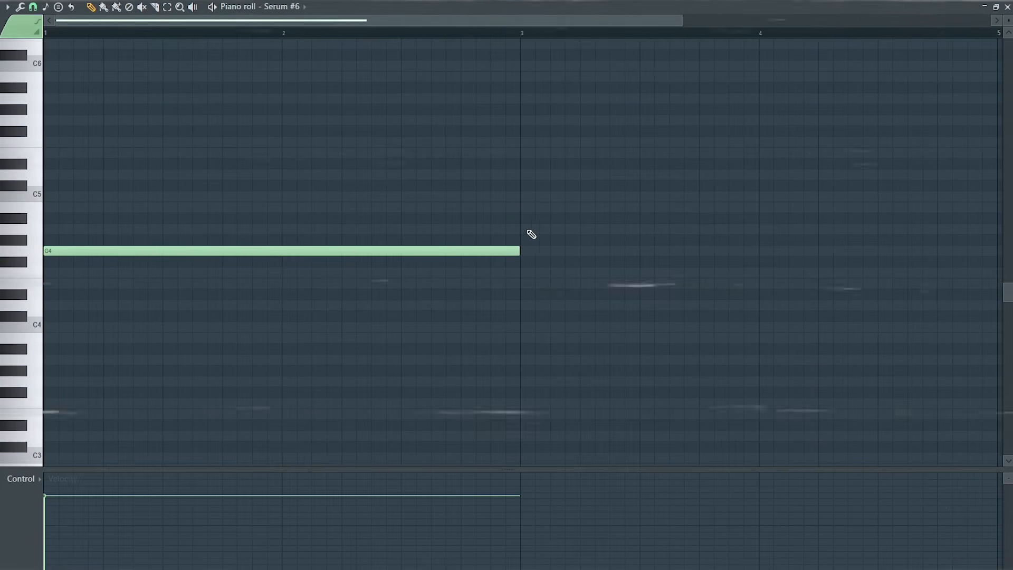
Add a two-bar A4 note at bar 3 in the Serum #6 bass pattern and play the pattern.
left_click(532, 230)
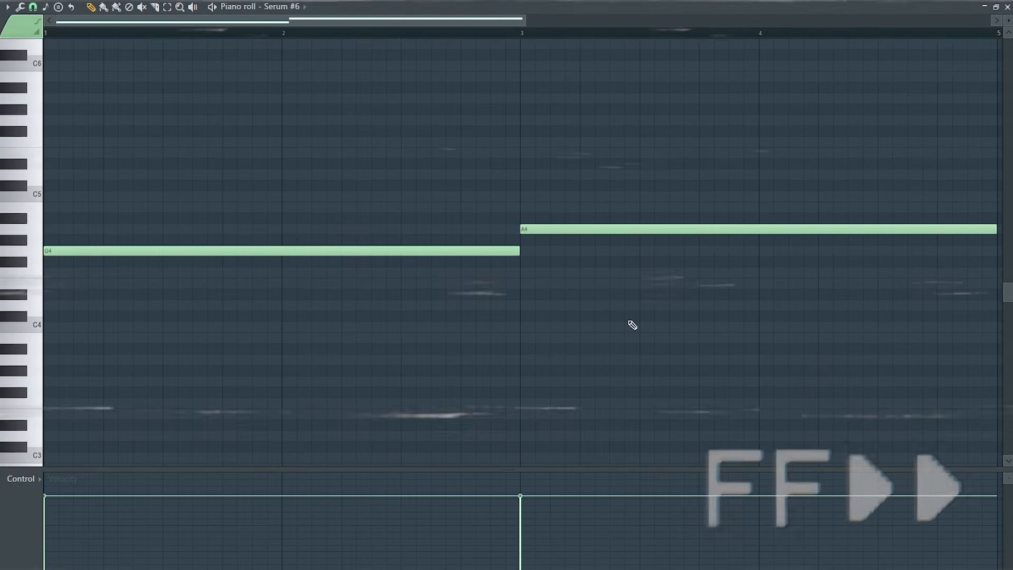
key("space")
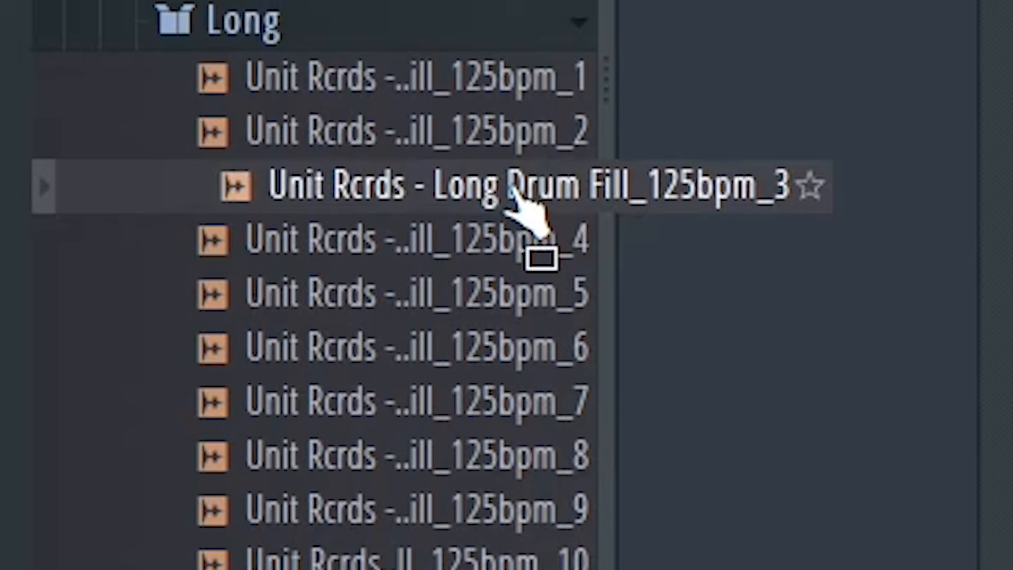
Place Long Drum Fill_125bpm_3 on Track 11 at bar 25, set it to Stretch mode and shorten it so the fill ends at bar 33.
left_click_drag(511, 188, 214, 348)
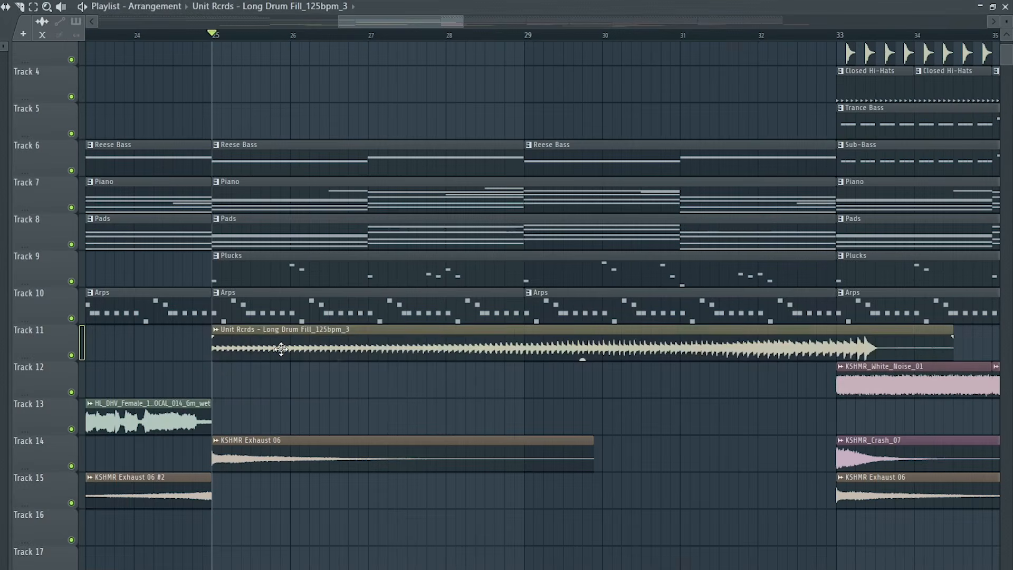
double_click(282, 349)
left_click(297, 204)
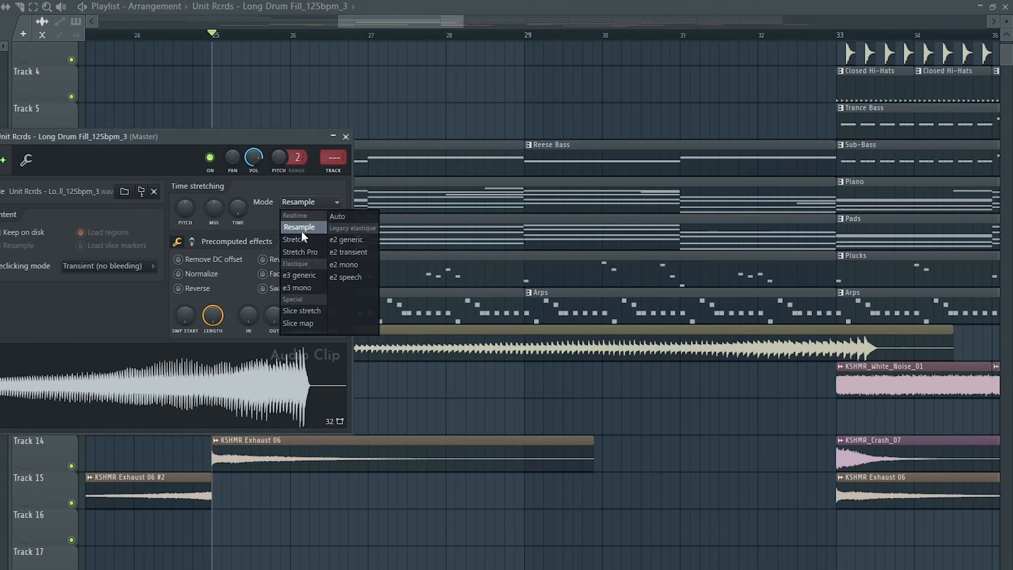
left_click(302, 231)
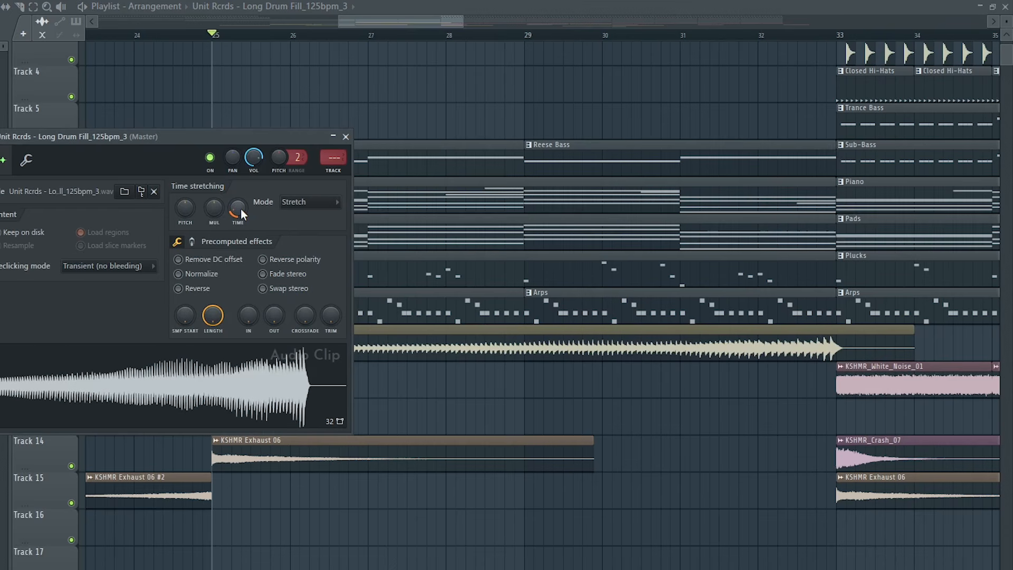
Play back the long drum fill from bar 25, and from about bars 29 and 31.
key("space")
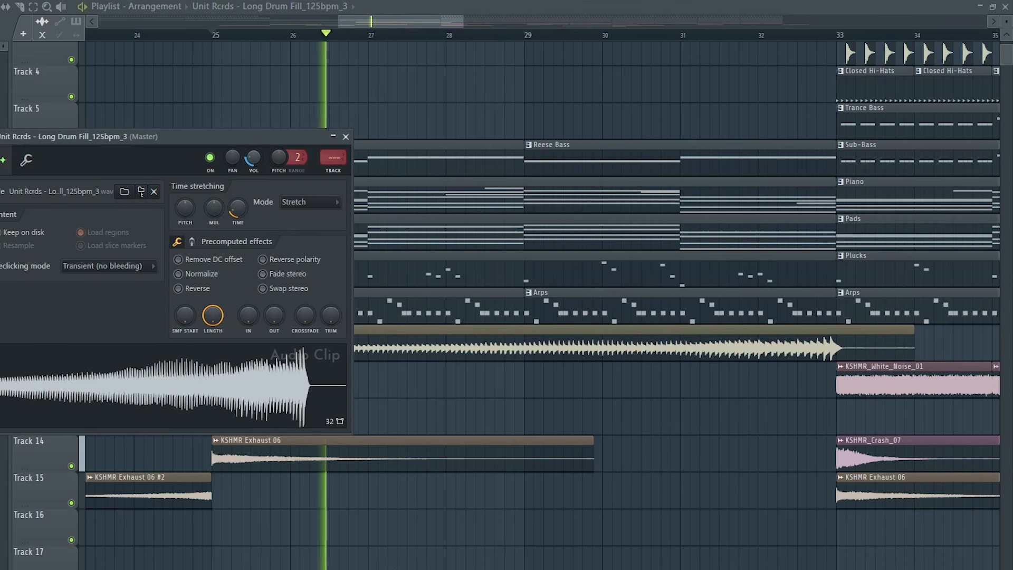
left_click(575, 34)
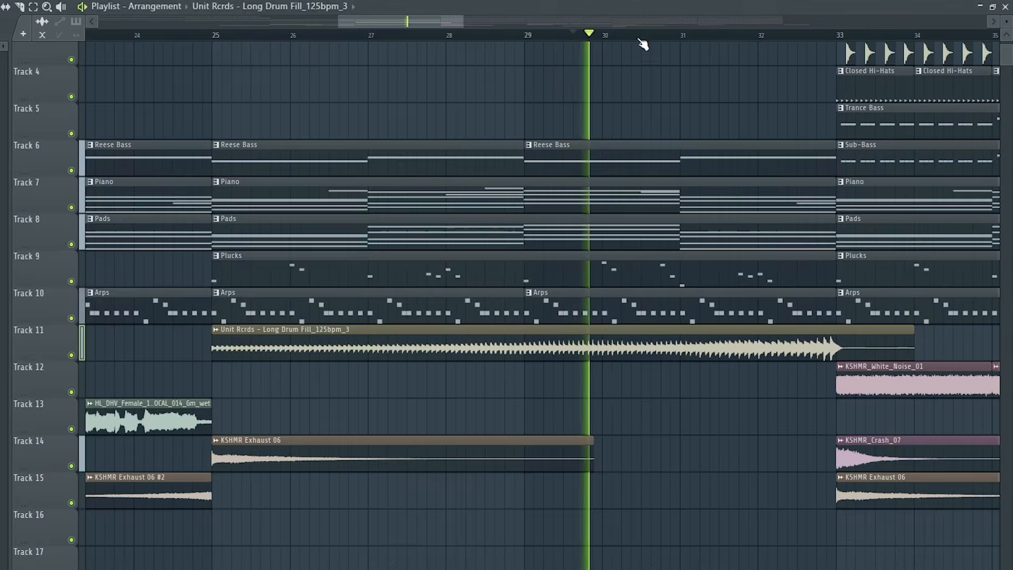
left_click(741, 37)
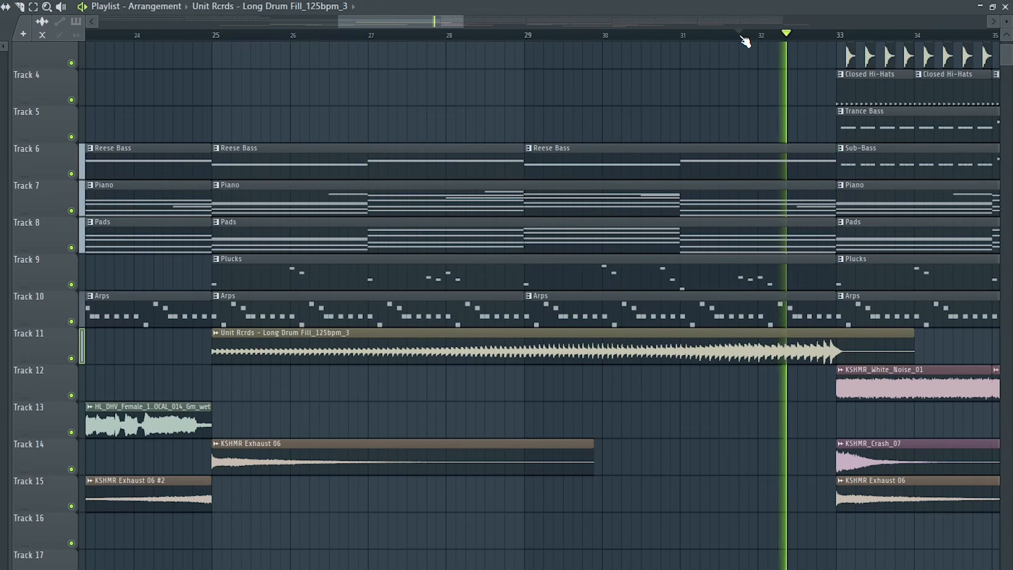
Stop playback and shorten the long drum fill on Track 11 so that it ends at bar 32.
key("space")
left_click_drag(913, 333, 758, 334)
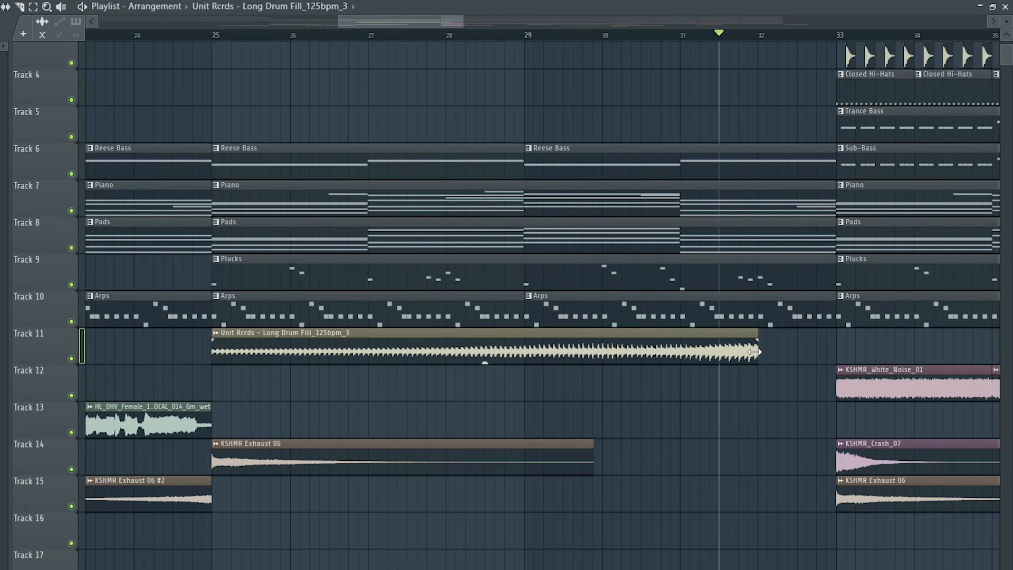
scroll(676, 380, "up", 5)
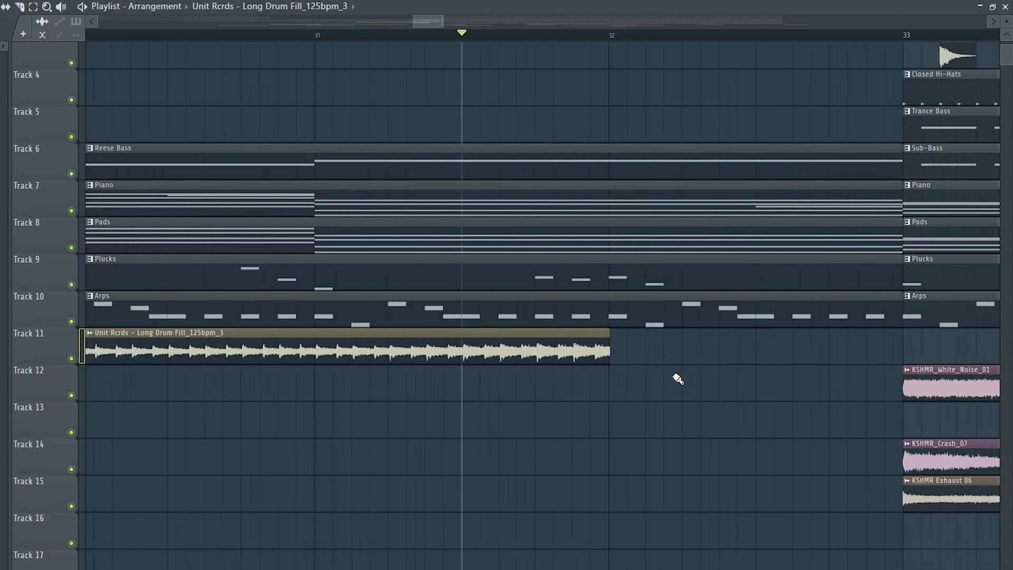
left_click_drag(596, 336, 590, 331)
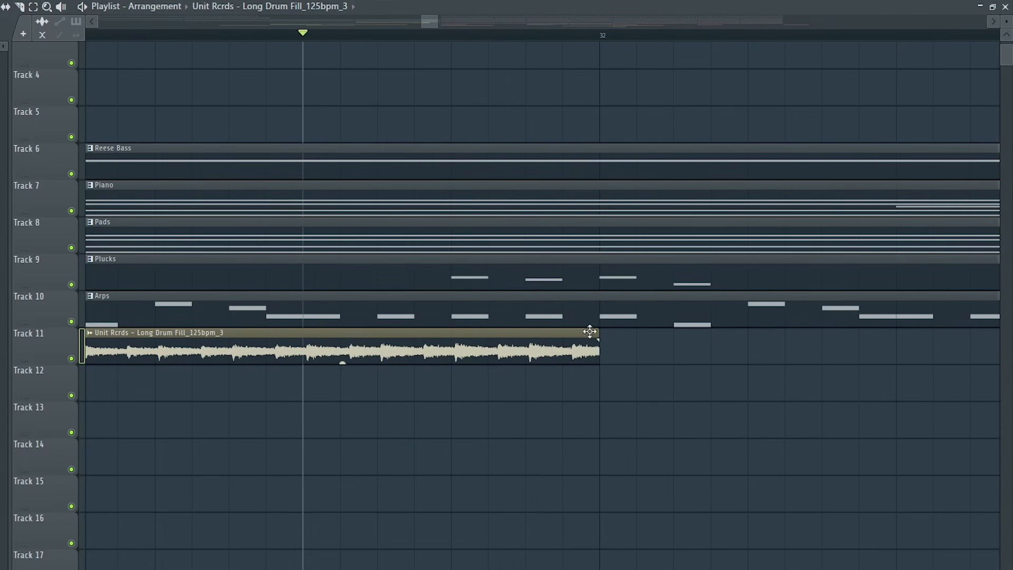
Slice off the drum fill's last half bar before bar 32 and repeat that slice up to bar 33.
scroll(331, 401, "down", 2)
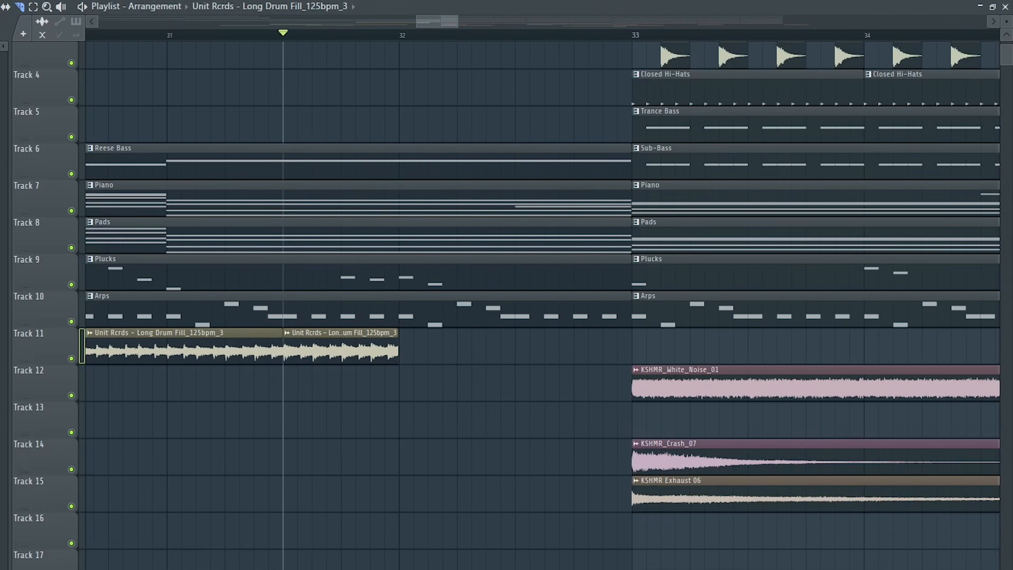
scroll(448, 420, "up", 4)
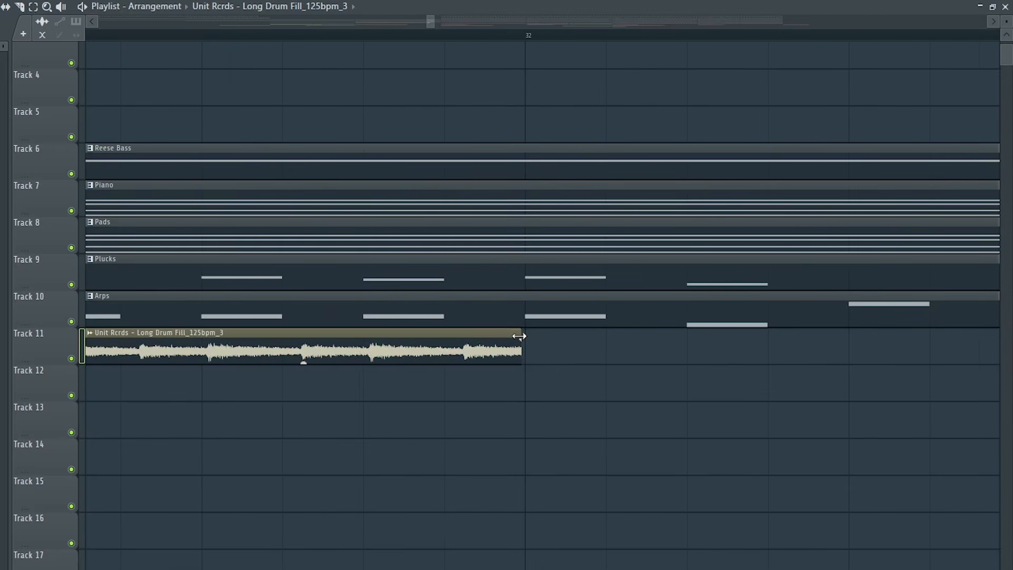
left_click(561, 364)
scroll(490, 357, "down", 3)
left_click_drag(490, 357, 491, 357)
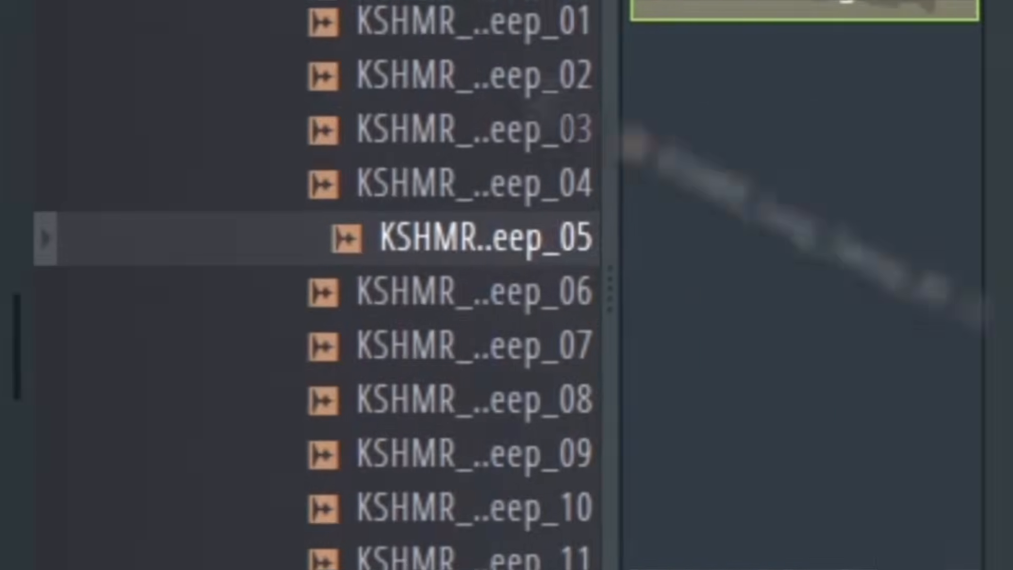
Place KSHMR_Long_Sweep_05 on Track 12, fit it to bars 25–33, and play the build-up from bar 29.
left_click_drag(929, 272, 136, 389)
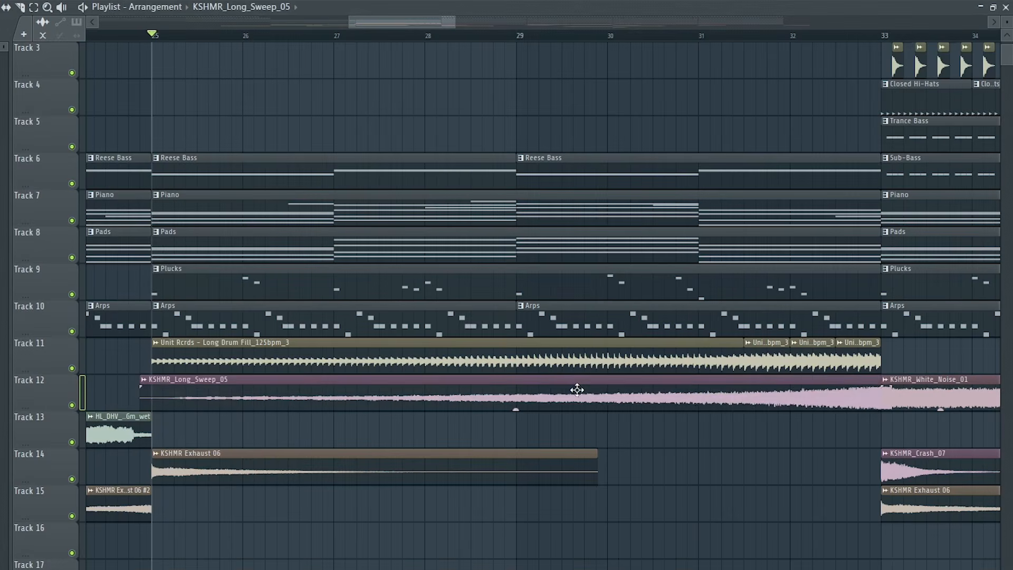
double_click(550, 389)
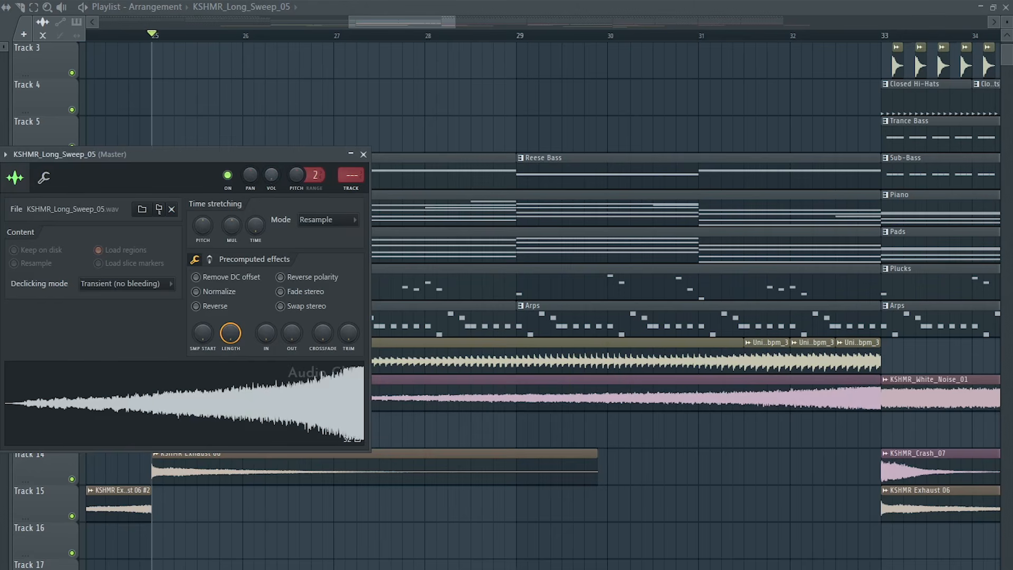
left_click(518, 35)
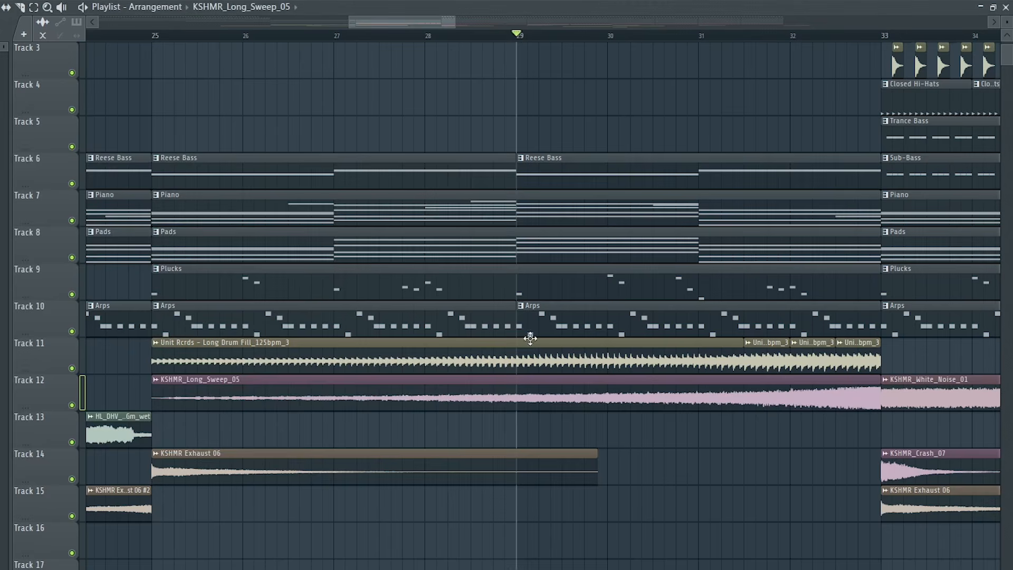
double_click(543, 389)
key("space")
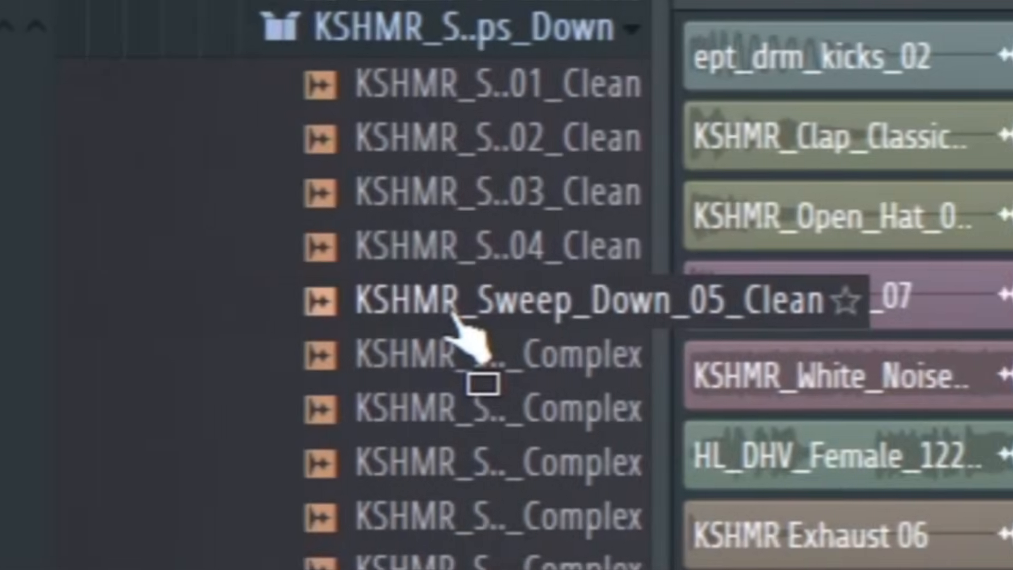
Place KSHMR_Sweep_Down_05_Clean on Track 16 at bar 33 and open its channel settings.
left_click_drag(454, 316, 262, 245)
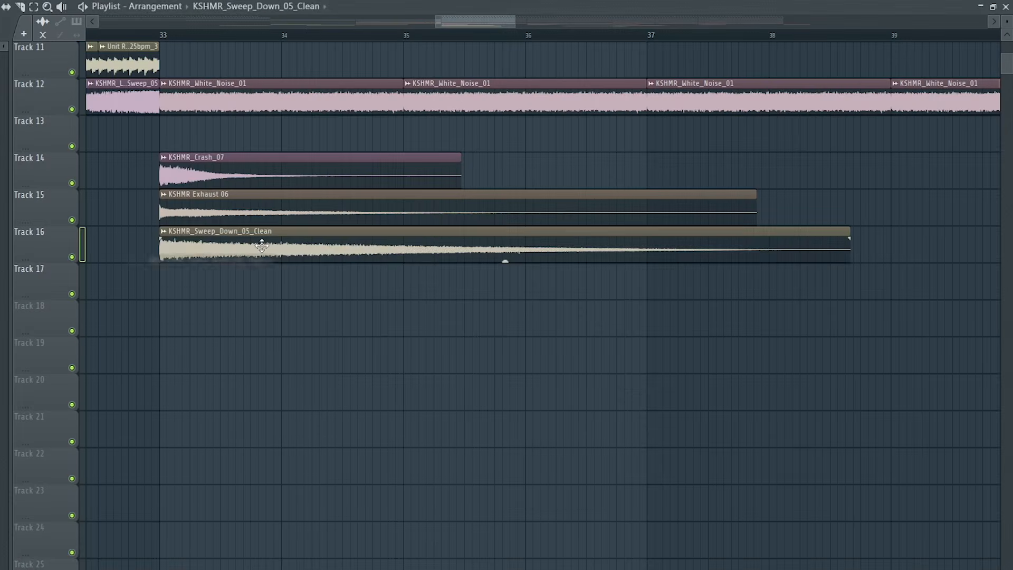
double_click(261, 245)
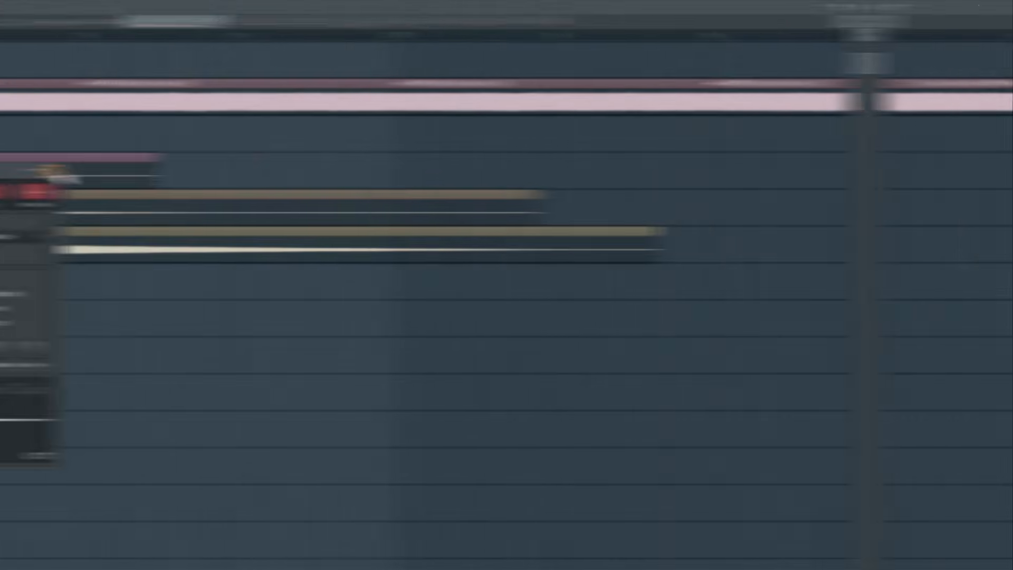
scroll(89, 250, "up", 10)
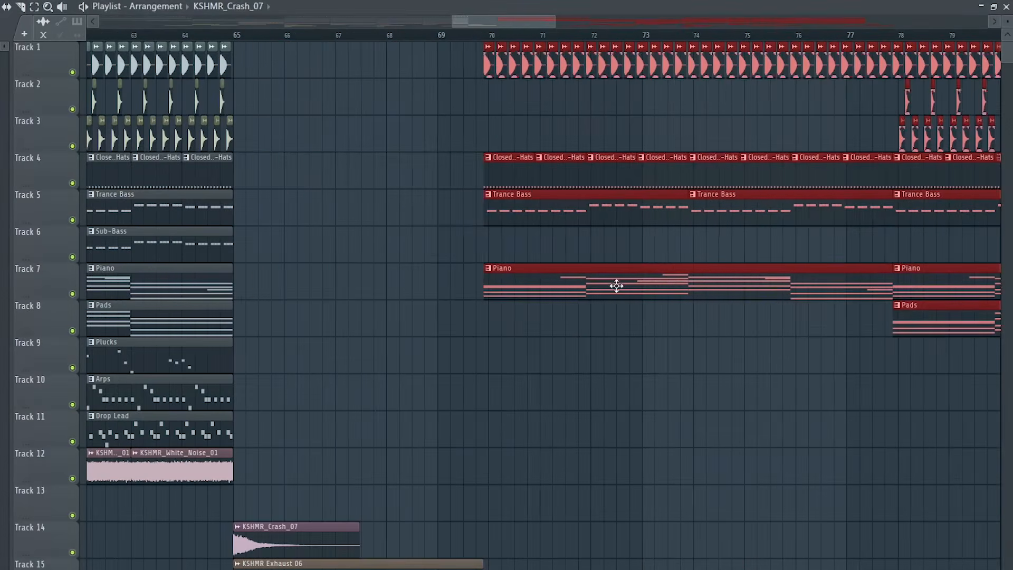
Move the copied intro section to start at bar 65 and repeat the open hats on Track 3 up to bar 73.
left_click_drag(387, 37, 441, 147)
key("ctrl+b")
key("ctrl+b")
key("ctrl+b")
scroll(438, 308, "down", 1)
scroll(441, 311, "down", 5)
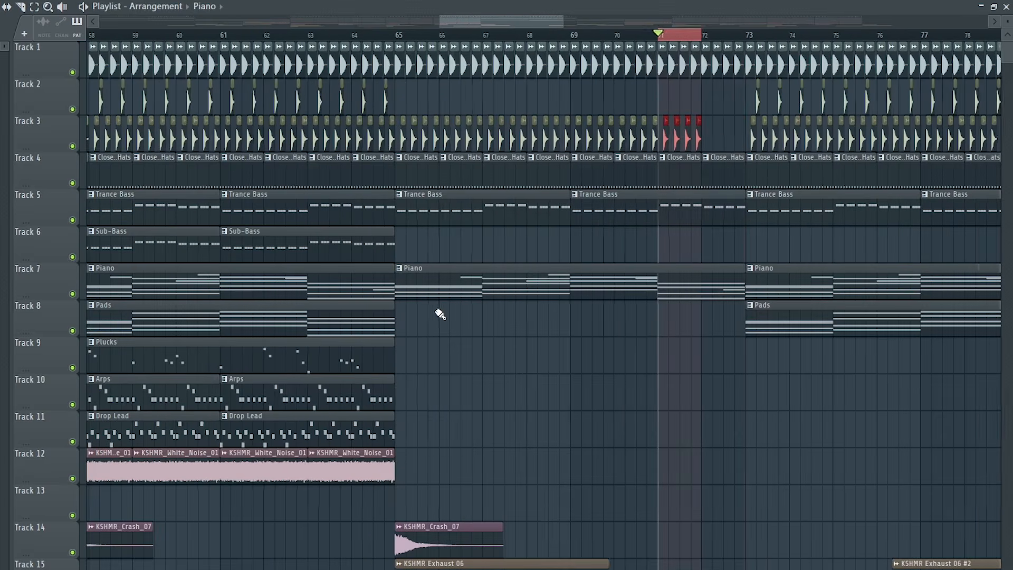
key("ctrl+b")
Duplicate the Pads on Track 8 into bars 65–72 and repeat the Arps on Track 10 through bars 65–80.
left_click(355, 324)
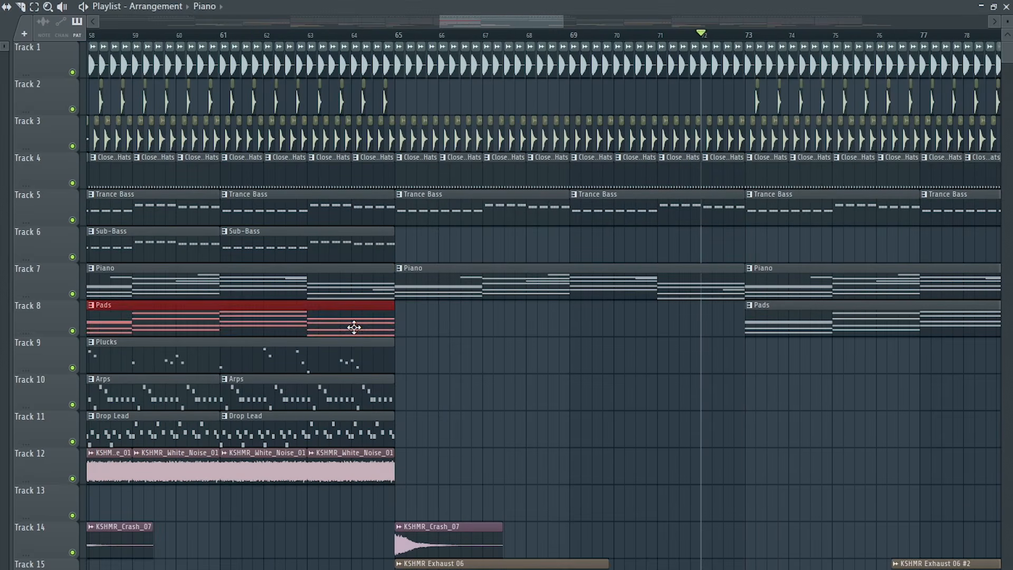
key("ctrl+b")
left_click(358, 404)
scroll(359, 412, "down", 3)
key("ctrl+b")
key("ctrl+b")
key("ctrl+b")
key("ctrl+b")
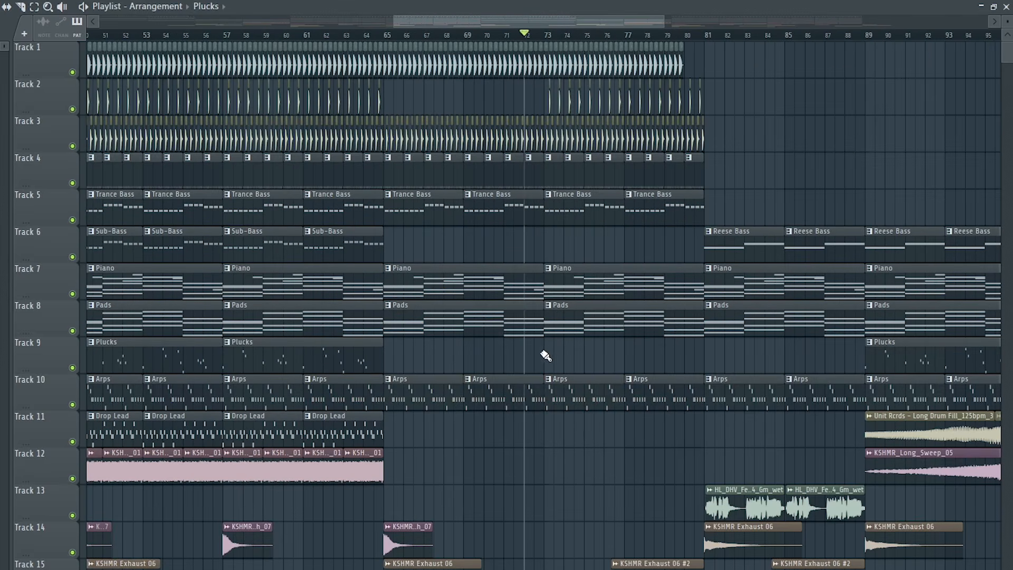
Add a Plucks clip on Track 9 at bar 73 and duplicate it to bar 81.
left_click(545, 355)
left_click(675, 366)
key("ctrl+b")
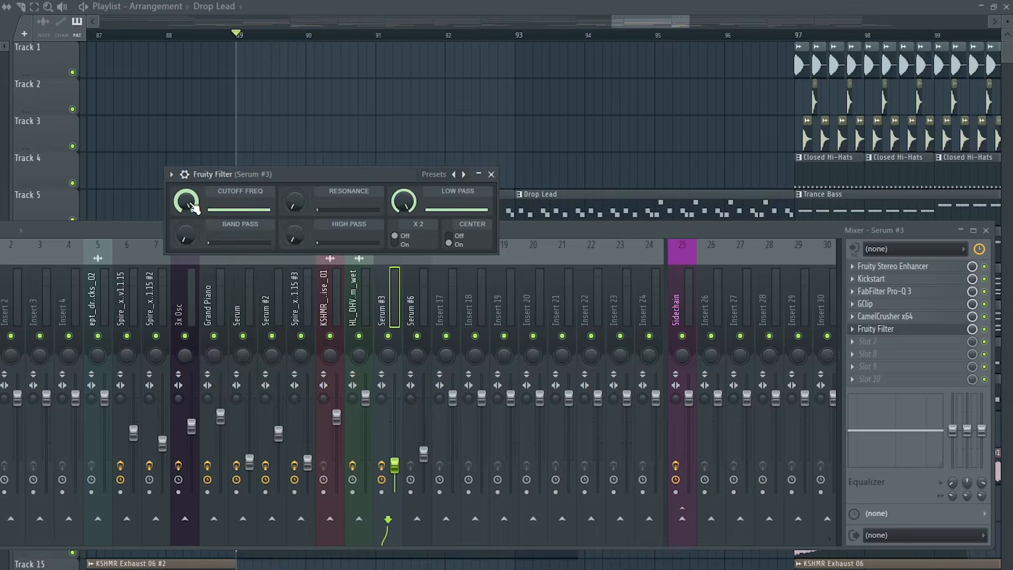
Create an automation clip for the Serum #3 Fruity Filter cutoff frequency and shape its curve at bars 89 and 97.
right_click(186, 201)
left_click(246, 296)
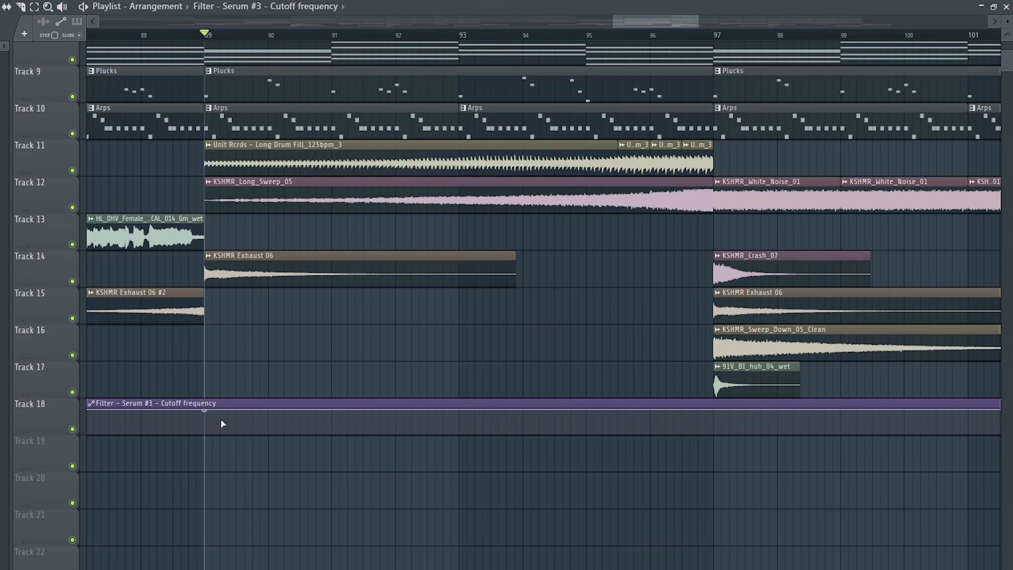
left_click(204, 423)
left_click(714, 402)
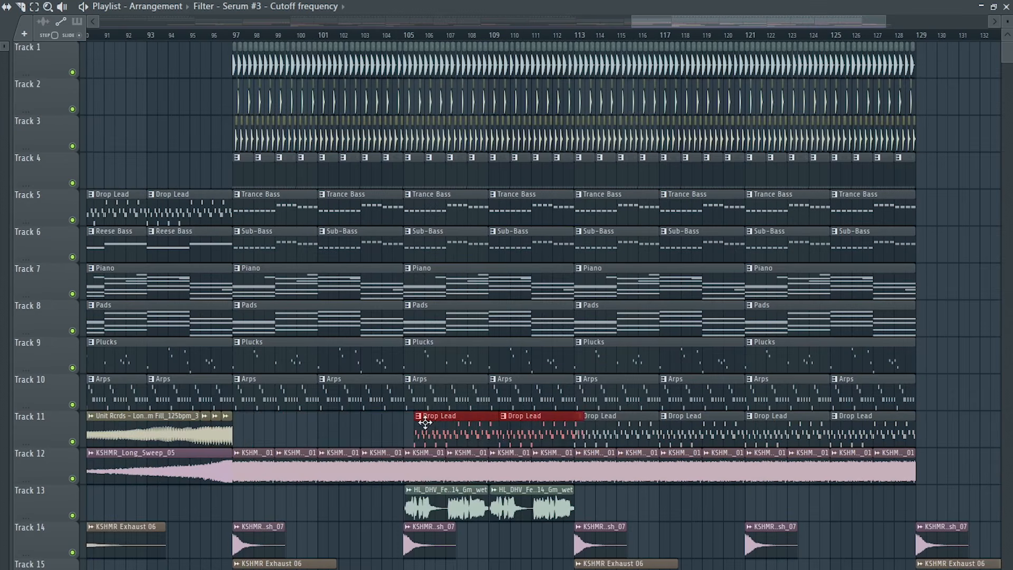
Fill bars 97–112 of Track 11 with Drop Lead clips and move the two Track 13 vocal clips to bar 113.
left_click_drag(425, 422, 243, 422)
key("ctrl+b")
scroll(422, 369, "down", 3)
left_click(420, 391)
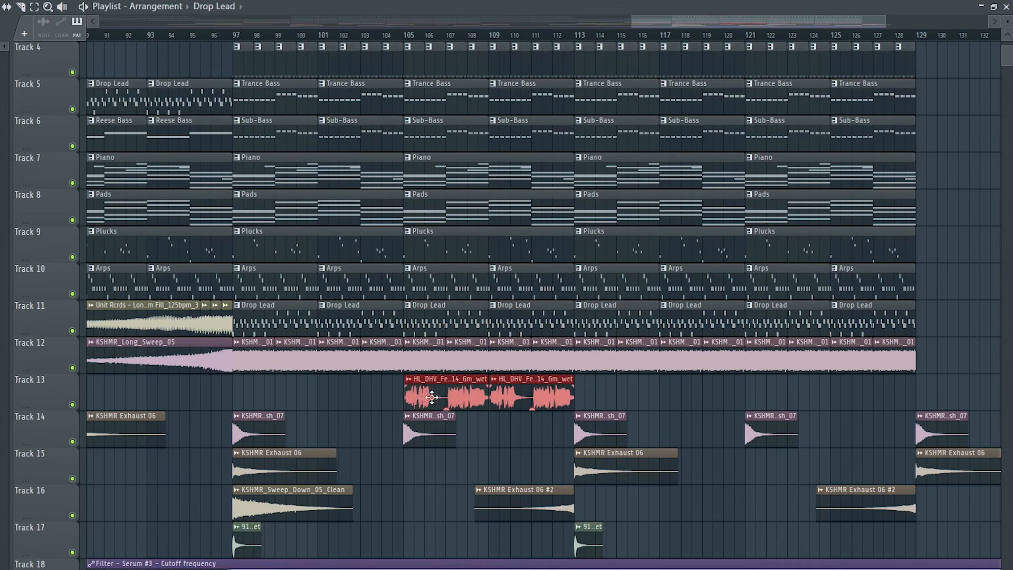
left_click_drag(420, 391, 589, 391)
Delete the four Drop Lead clips on Track 11 between bars 113 and 129.
right_click(581, 321)
right_click(673, 321)
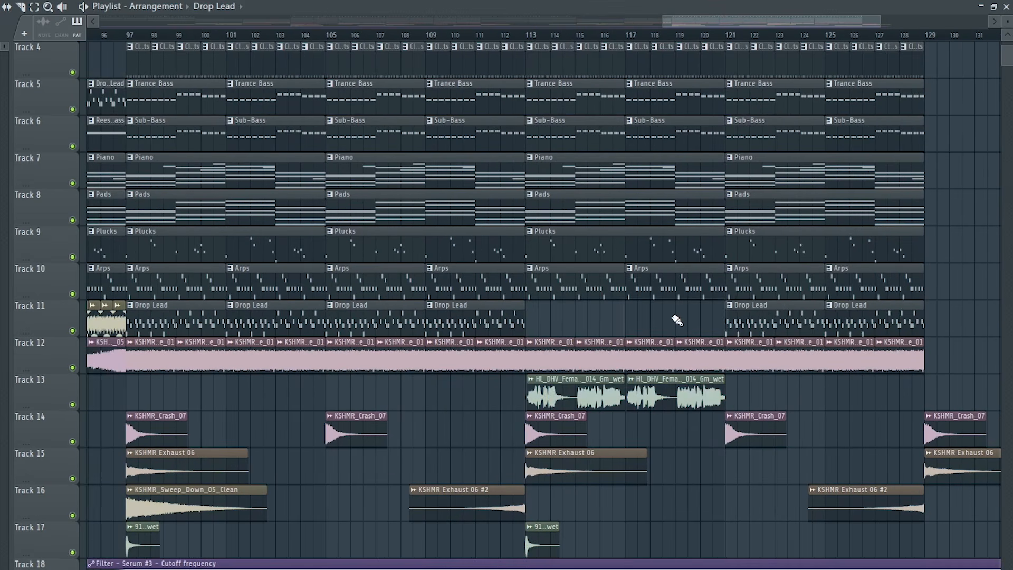
right_click(771, 321)
right_click(871, 323)
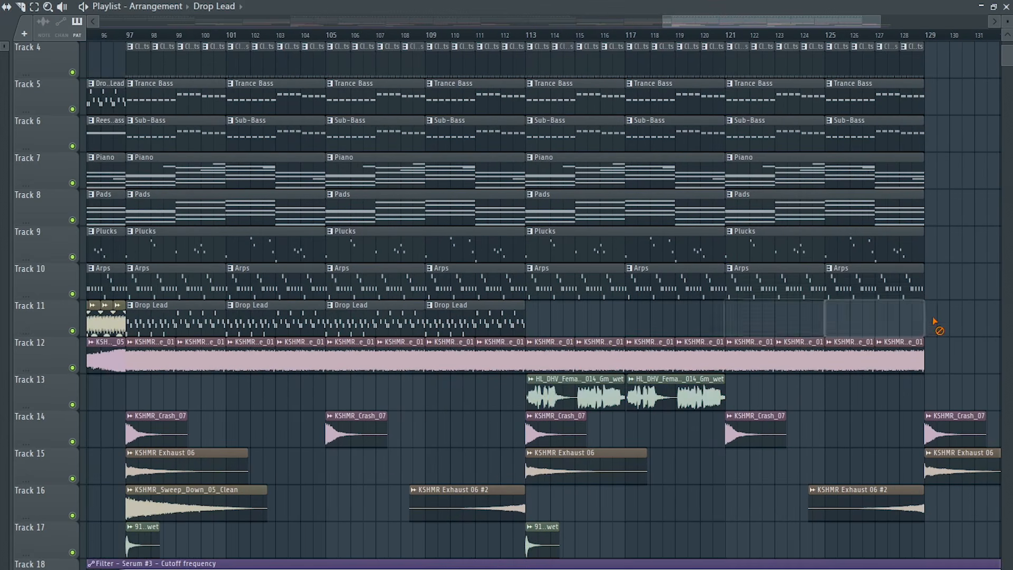
scroll(520, 418, "down", 3)
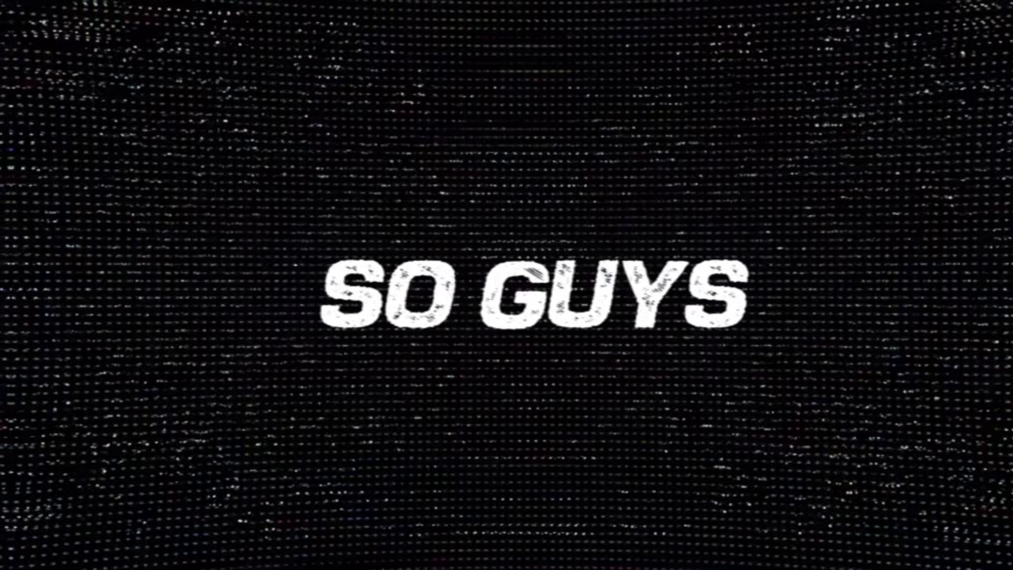